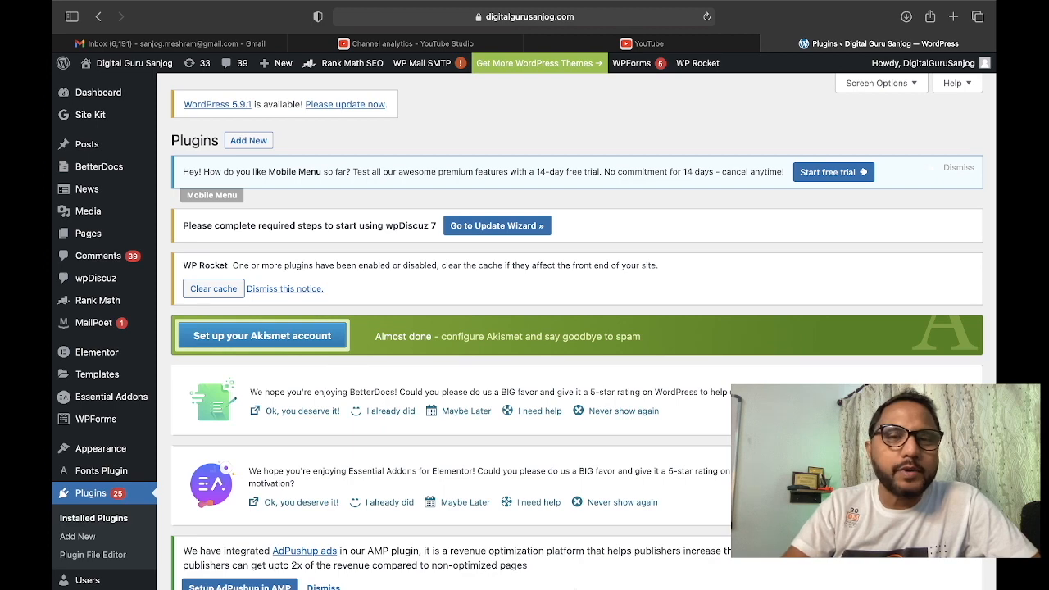
Search for new plugins with the keyword AMP and browse the results.
{"action": "scroll", "coordinate": [105, 533], "scroll_direction": "down", "scroll_amount": 2}
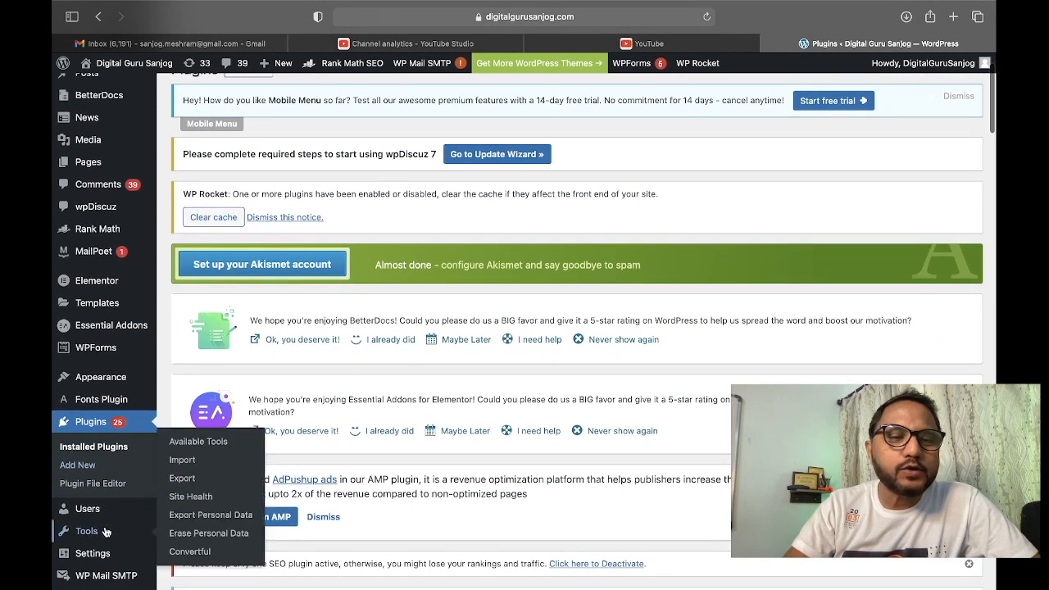
{"action": "left_click", "coordinate": [90, 470]}
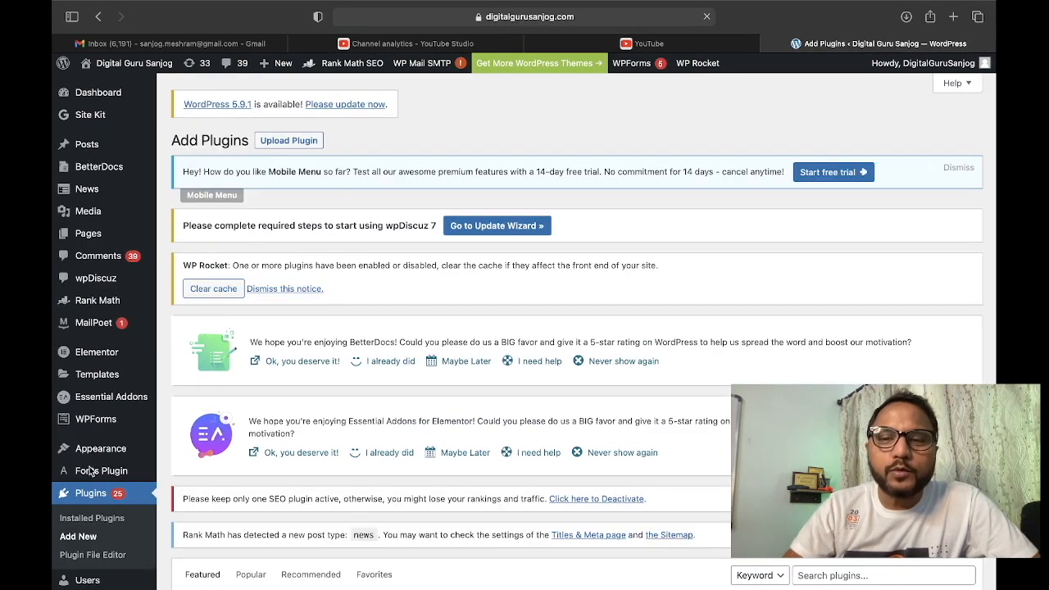
{"action": "scroll", "coordinate": [476, 410], "scroll_direction": "down", "scroll_amount": 5}
{"action": "left_click", "coordinate": [854, 343]}
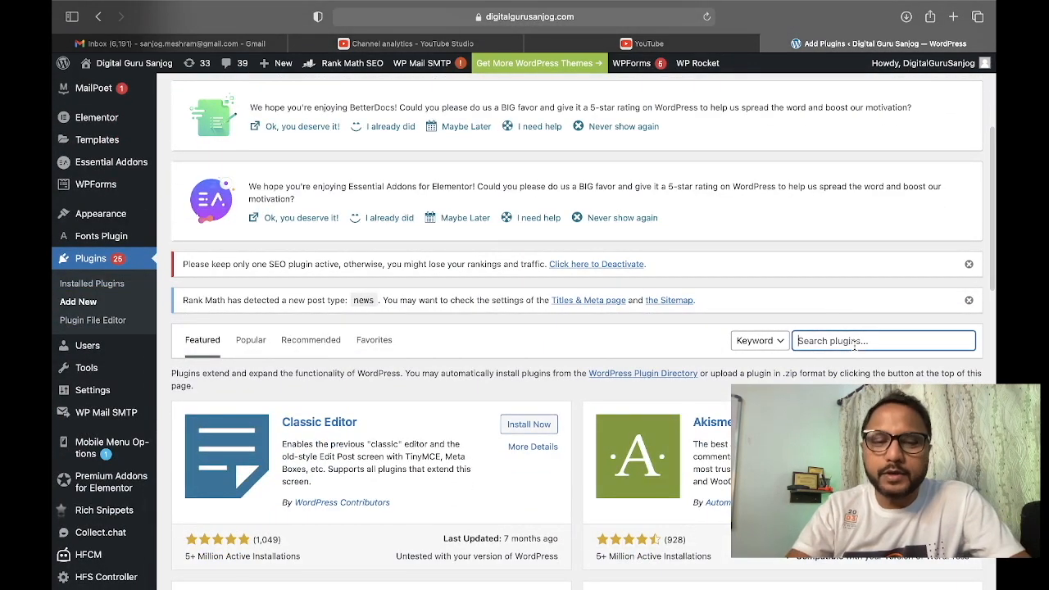
{"action": "type", "text": "AMP"}
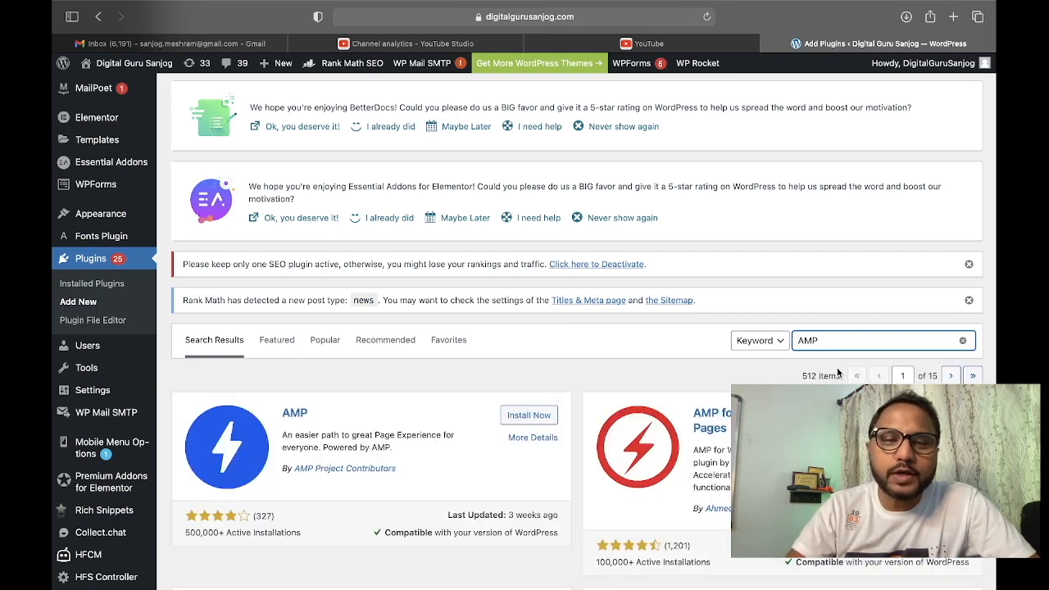
{"action": "scroll", "coordinate": [837, 368], "scroll_direction": "down", "scroll_amount": 3}
{"action": "scroll", "coordinate": [837, 373], "scroll_direction": "down", "scroll_amount": 8}
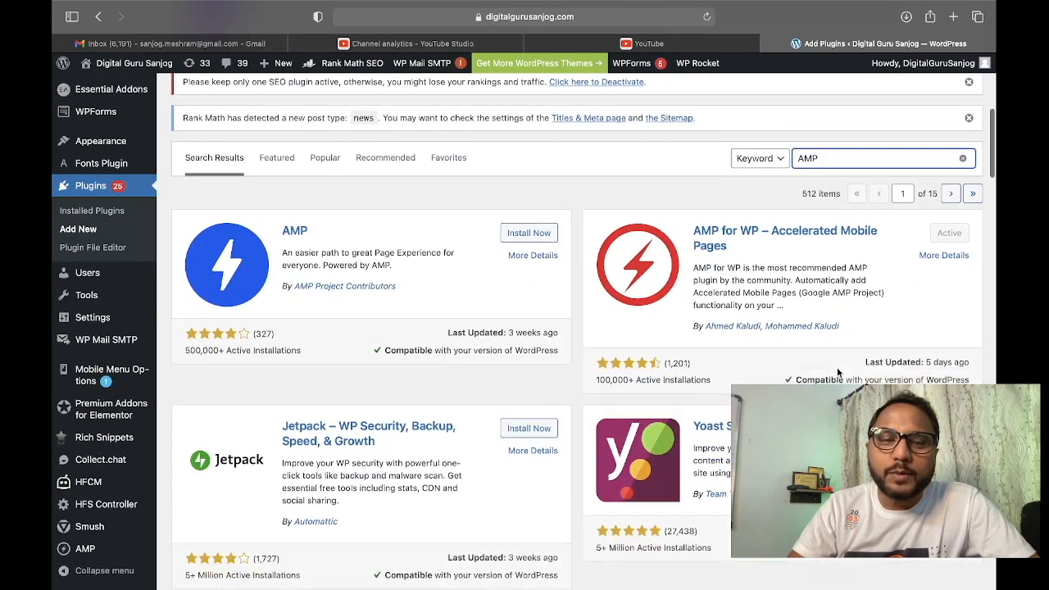
{"action": "scroll", "coordinate": [837, 373], "scroll_direction": "up", "scroll_amount": 10}
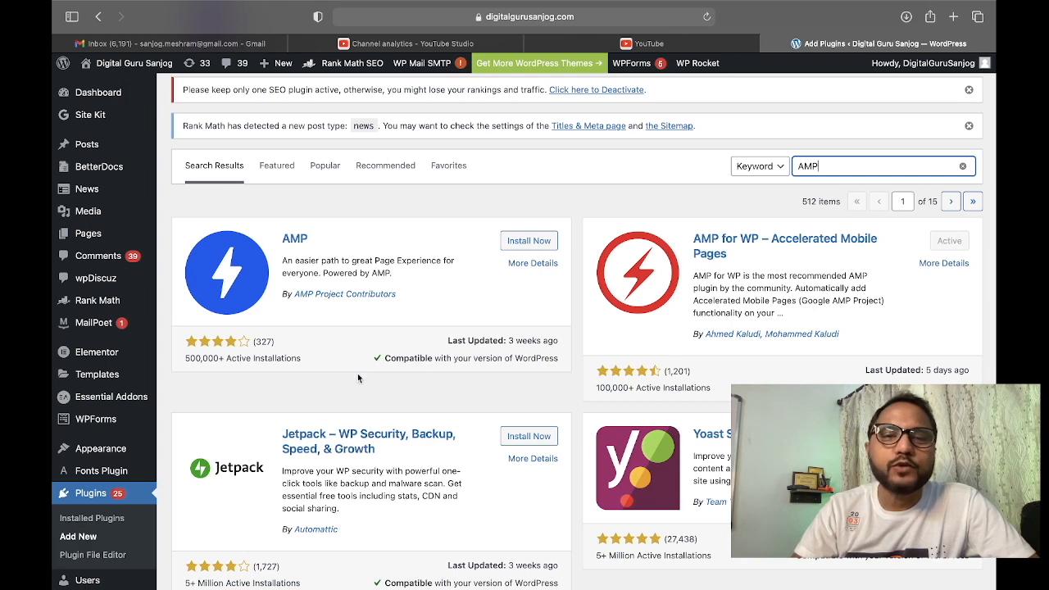
Open the settings of the Accelerated Mobile Pages plugin from the installed plugins list.
{"action": "scroll", "coordinate": [398, 358], "scroll_direction": "up", "scroll_amount": 1}
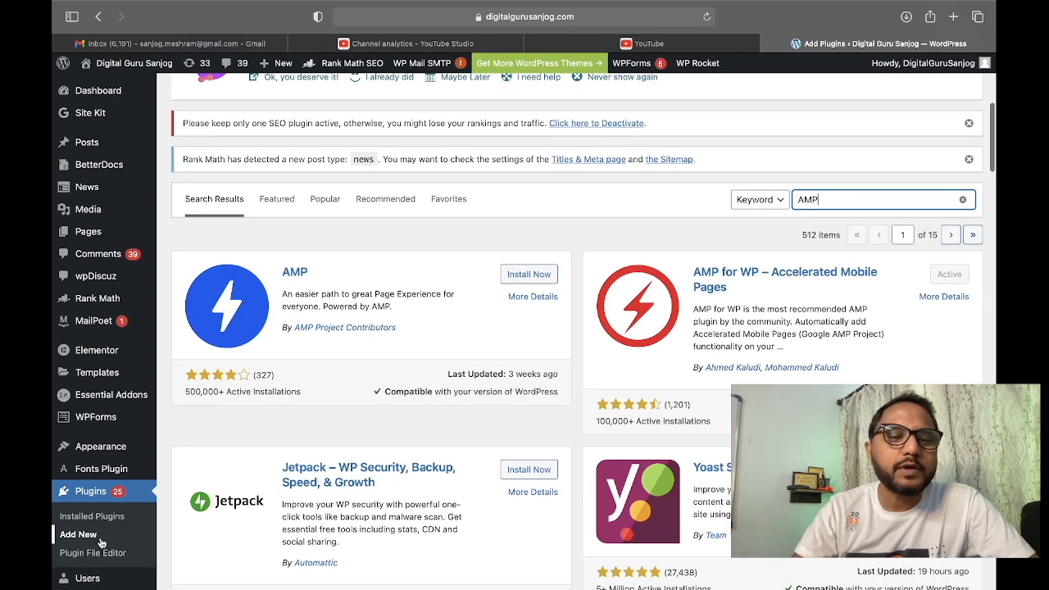
{"action": "left_click", "coordinate": [97, 518]}
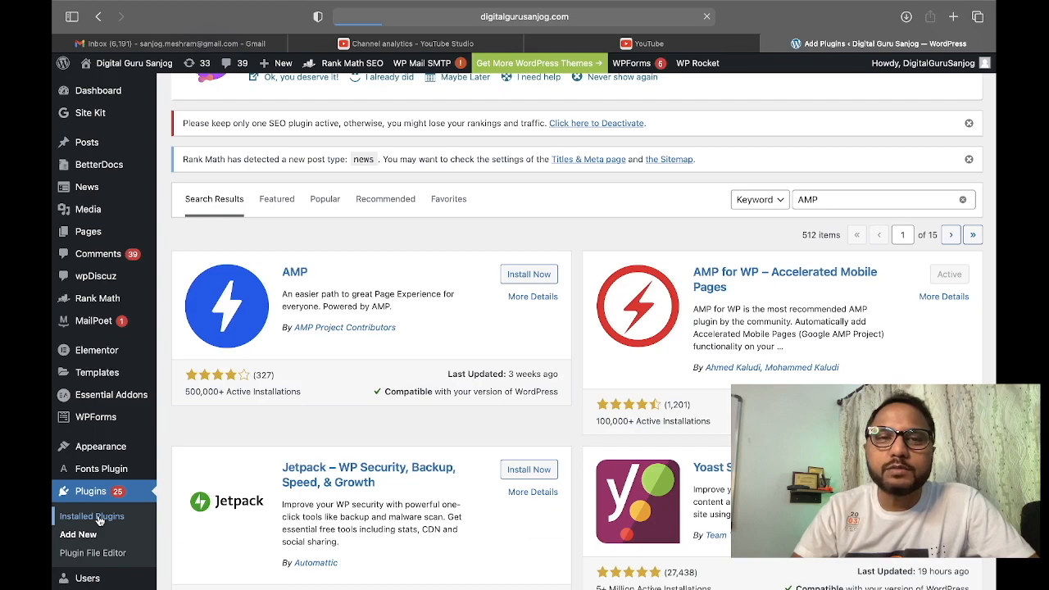
{"action": "scroll", "coordinate": [257, 561], "scroll_direction": "down", "scroll_amount": 5}
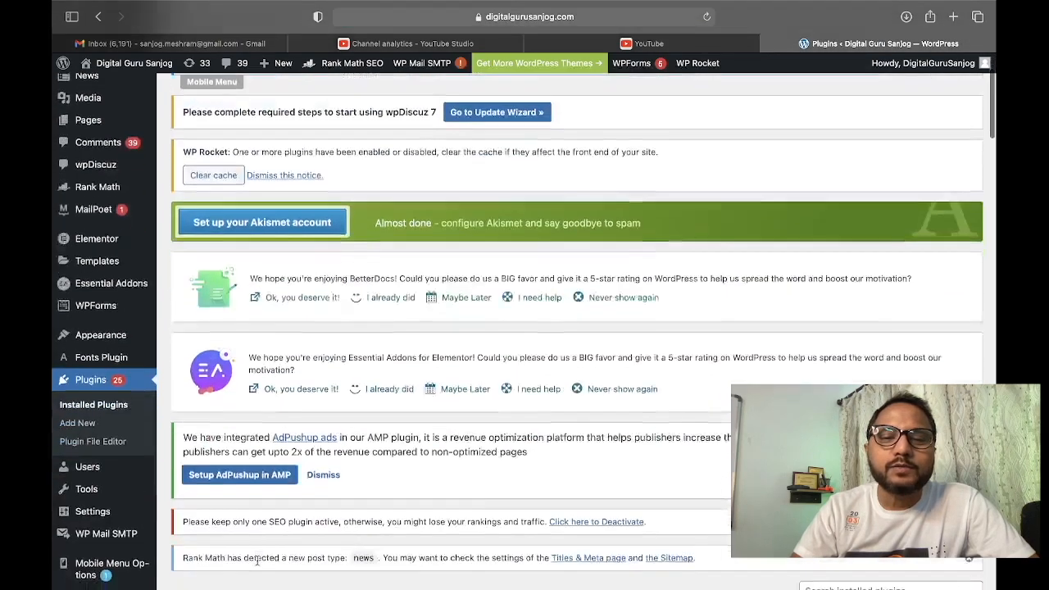
{"action": "scroll", "coordinate": [257, 560], "scroll_direction": "down", "scroll_amount": 3}
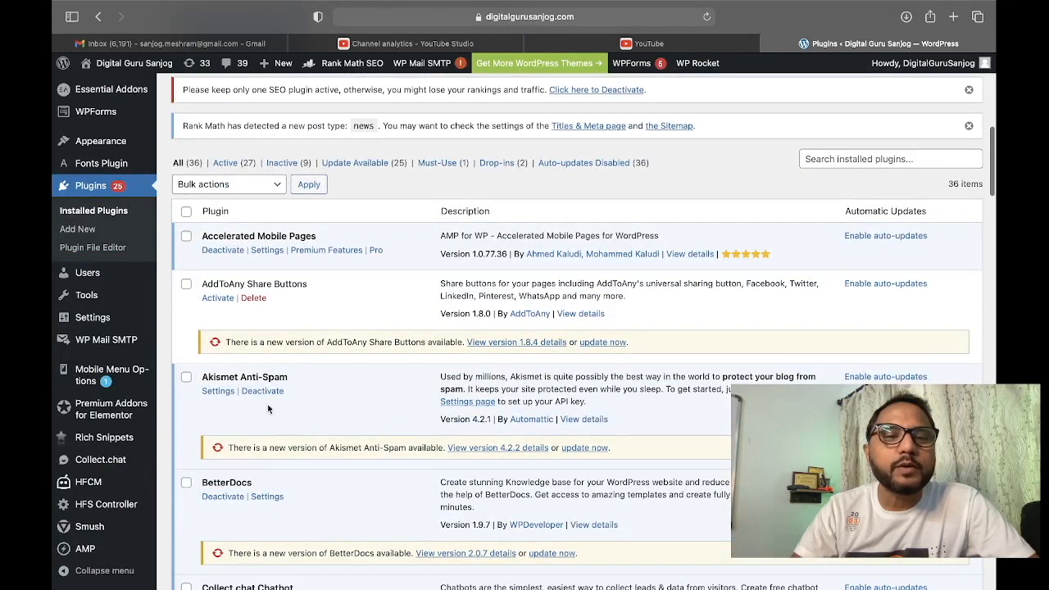
{"action": "left_click", "coordinate": [269, 253]}
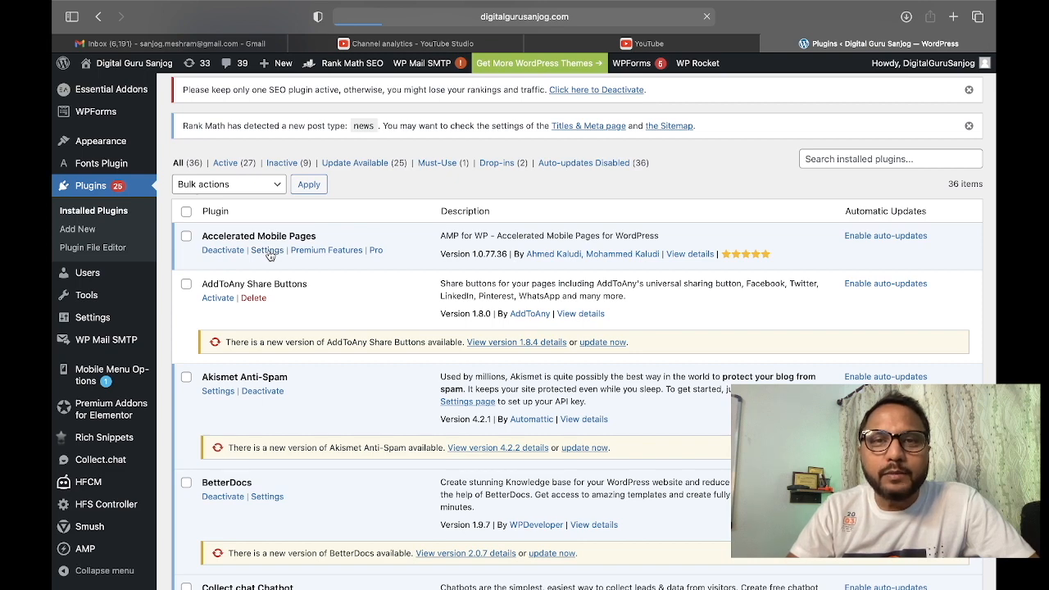
{"action": "scroll", "coordinate": [271, 254], "scroll_direction": "down", "scroll_amount": 2}
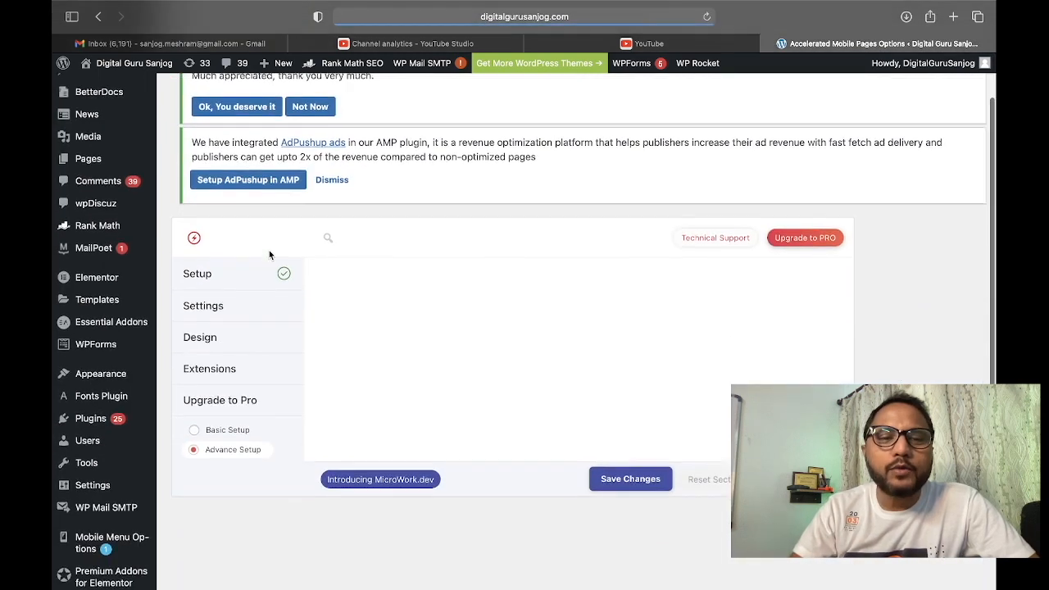
{"action": "scroll", "coordinate": [271, 254], "scroll_direction": "down", "scroll_amount": 2}
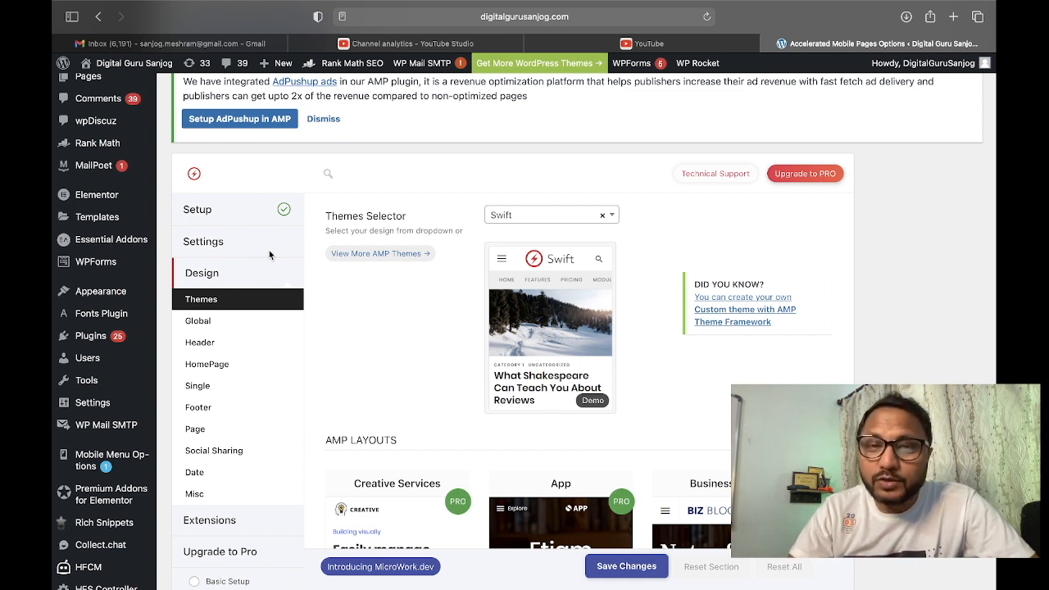
Open digitalgurusanjog.com in a new browser tab and copy its full web address.
{"action": "left_click", "coordinate": [953, 16]}
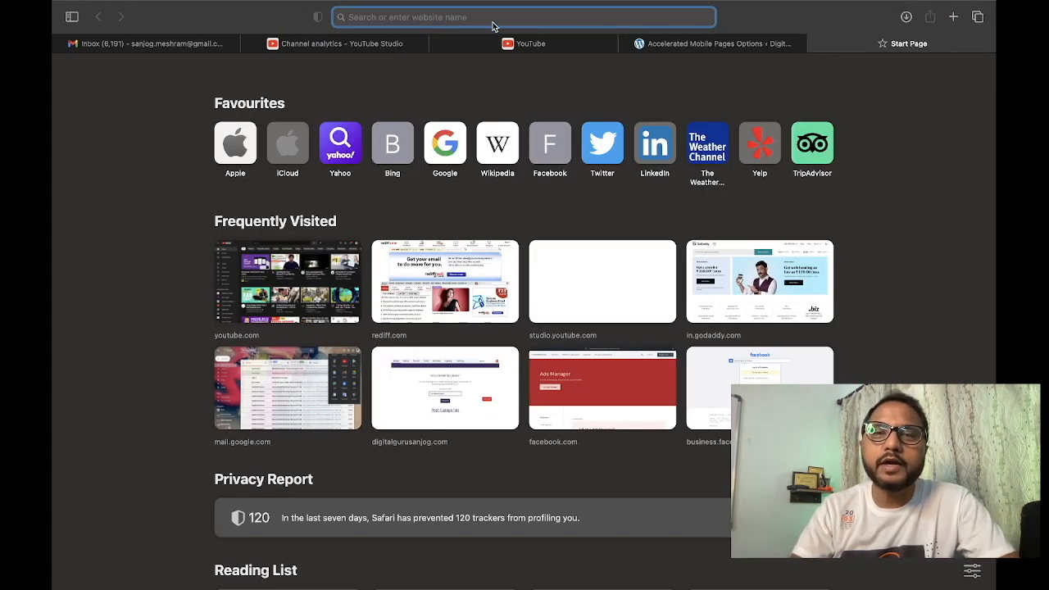
{"action": "type", "text": "digitalgurusanjog.com"}
{"action": "key", "text": "Return"}
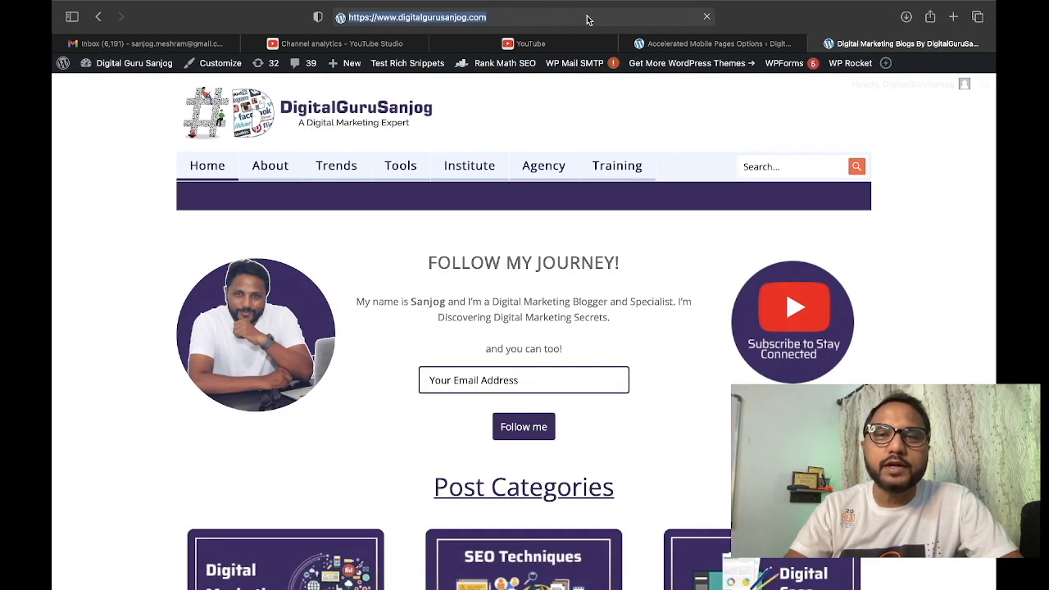
{"action": "left_click", "coordinate": [587, 19]}
{"action": "key", "text": "super+c"}
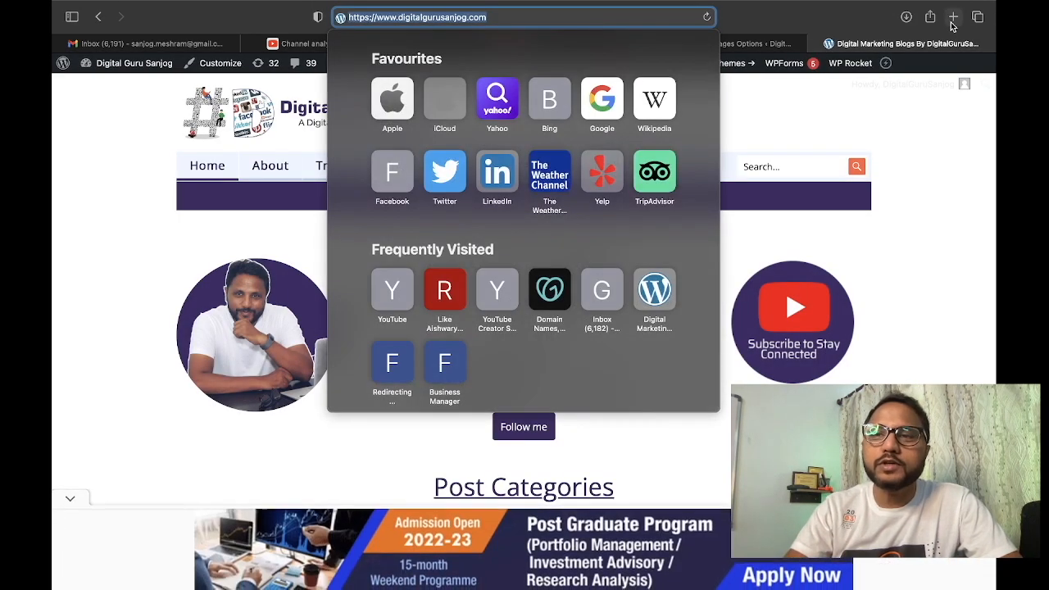
Open gtmetrix.com in a new browser tab and run a speed test on the copied site address.
{"action": "left_click", "coordinate": [953, 18]}
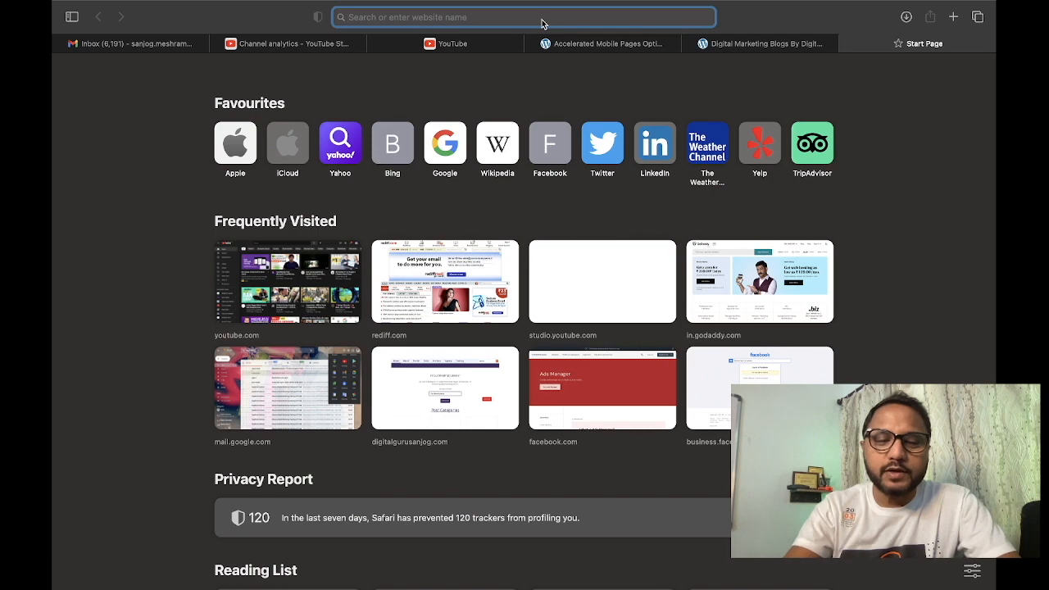
{"action": "type", "text": "gtmetrix.com"}
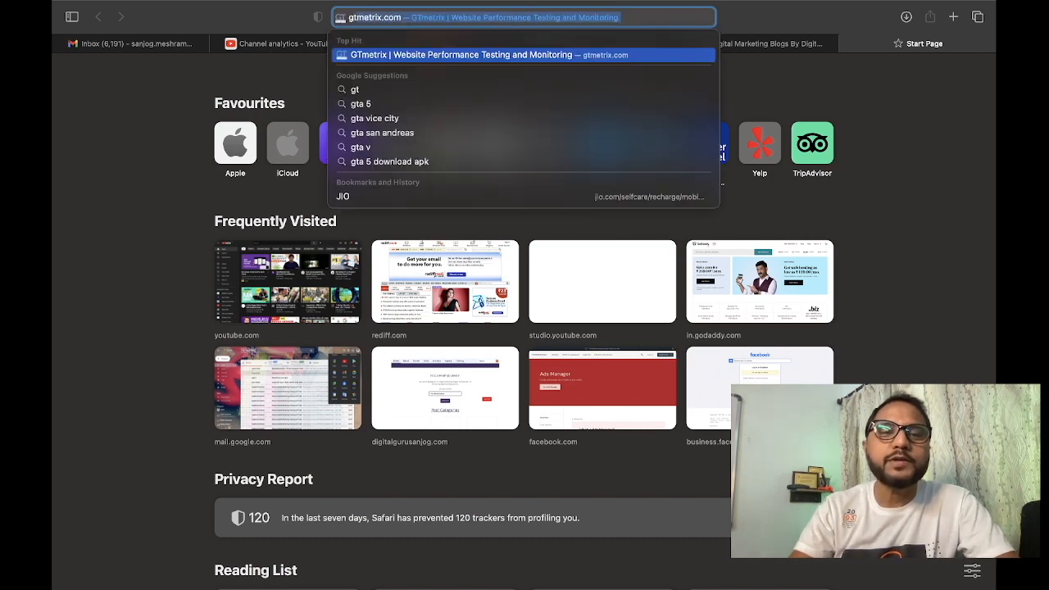
{"action": "key", "text": "Return"}
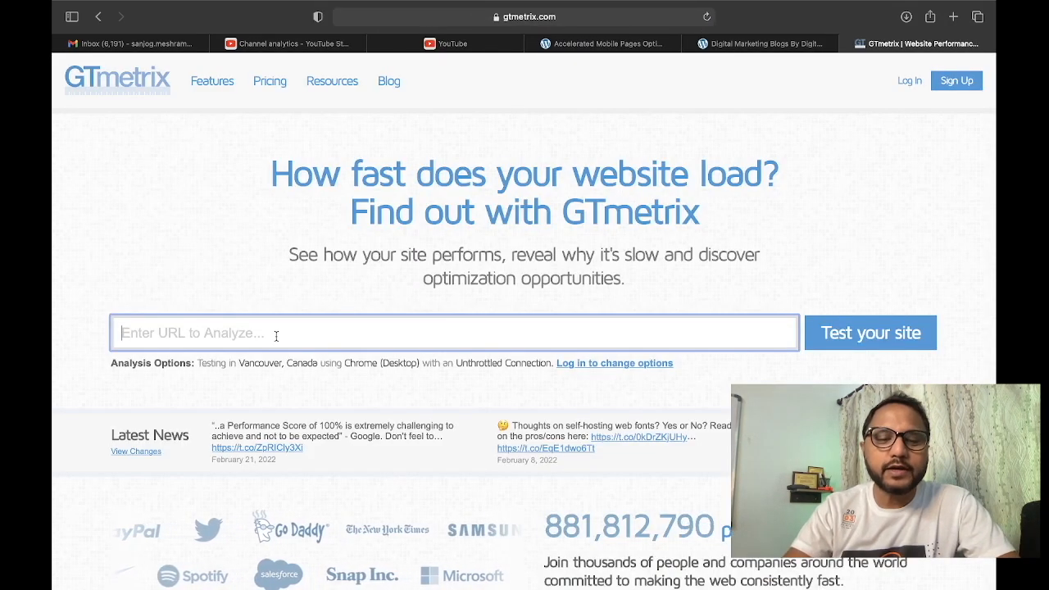
{"action": "key", "text": "super+v"}
{"action": "left_click", "coordinate": [875, 335]}
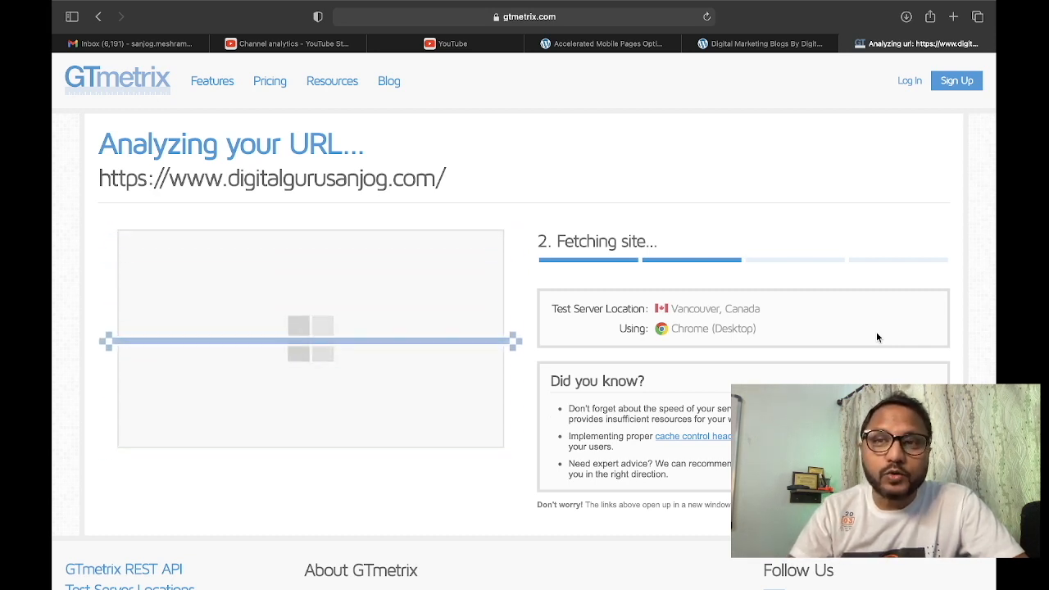
Search Google for "google speed test" in a new browser tab and look through the results for PageSpeed Insights.
{"action": "left_click", "coordinate": [953, 34]}
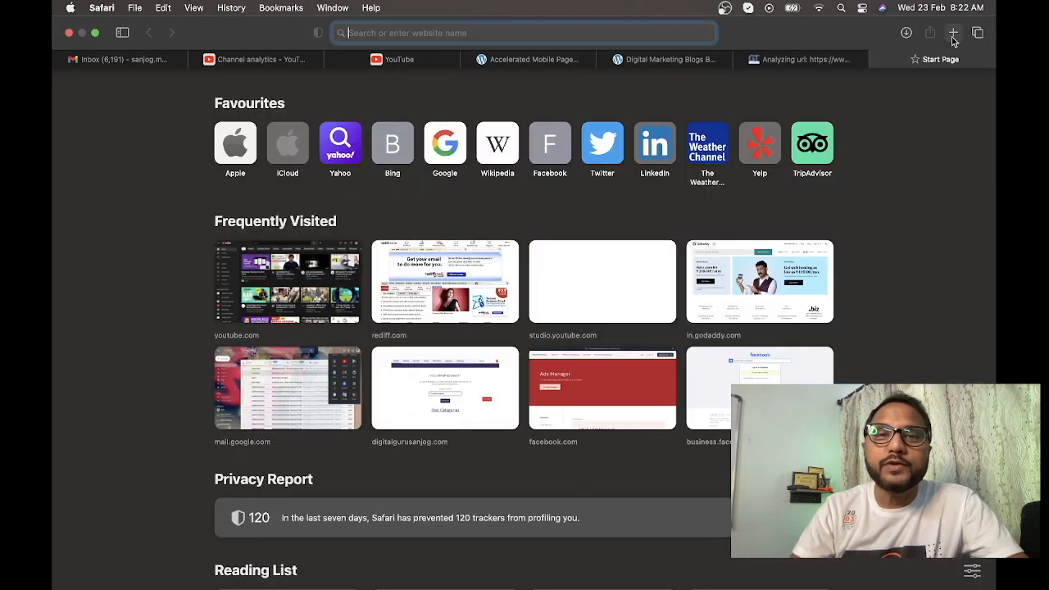
{"action": "left_click", "coordinate": [445, 144]}
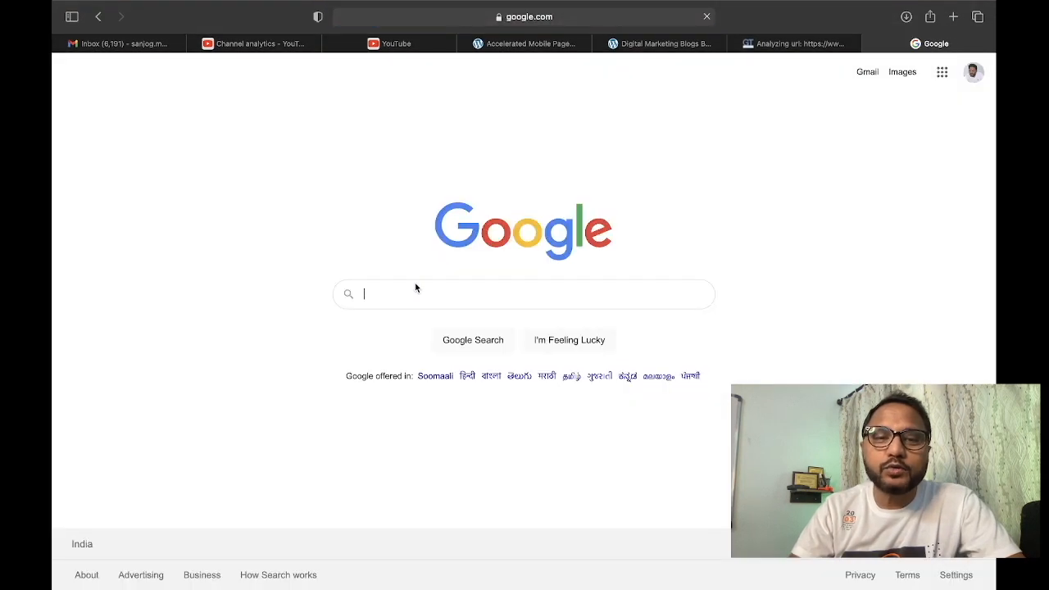
{"action": "type", "text": "google spe"}
{"action": "key", "text": "Down"}
{"action": "key", "text": "Return"}
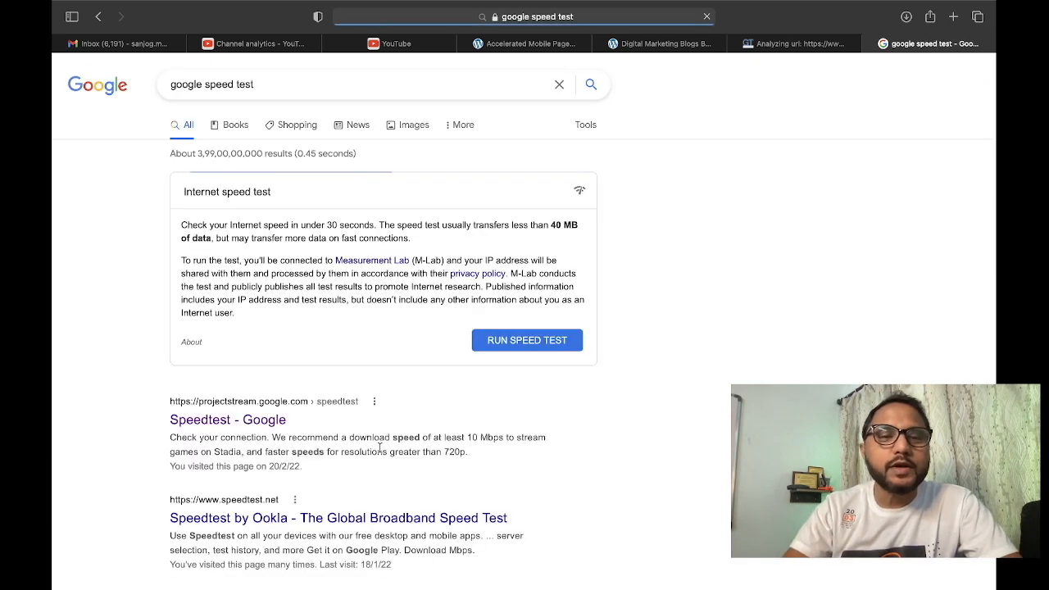
{"action": "scroll", "coordinate": [388, 415], "scroll_direction": "down", "scroll_amount": 3}
{"action": "scroll", "coordinate": [373, 473], "scroll_direction": "down", "scroll_amount": 5}
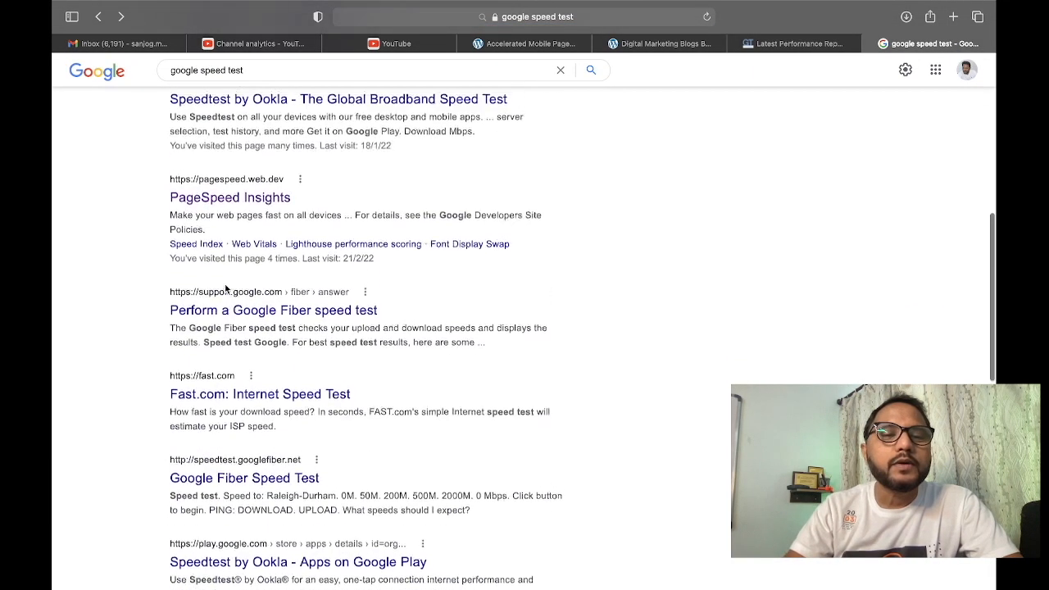
{"action": "left_click", "coordinate": [244, 211]}
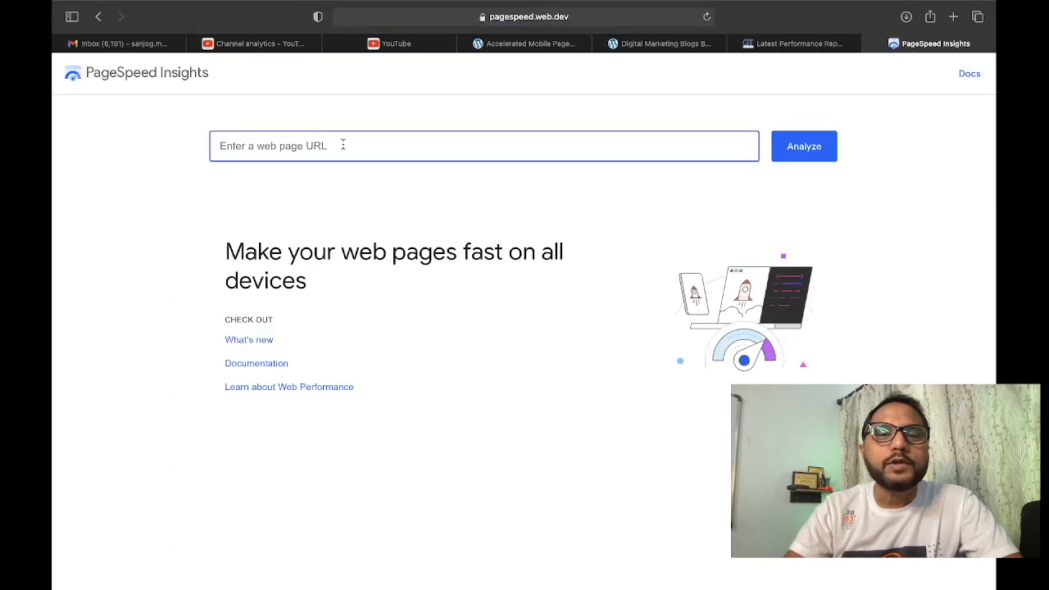
{"action": "type", "text": "https://www.digitalgurusanjog.com"}
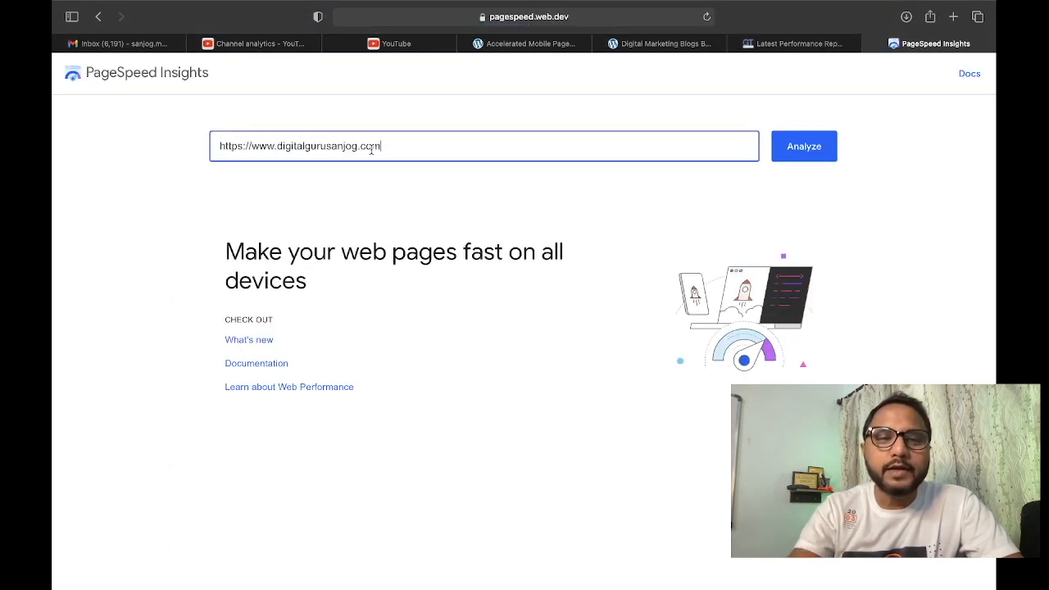
{"action": "left_click", "coordinate": [802, 141]}
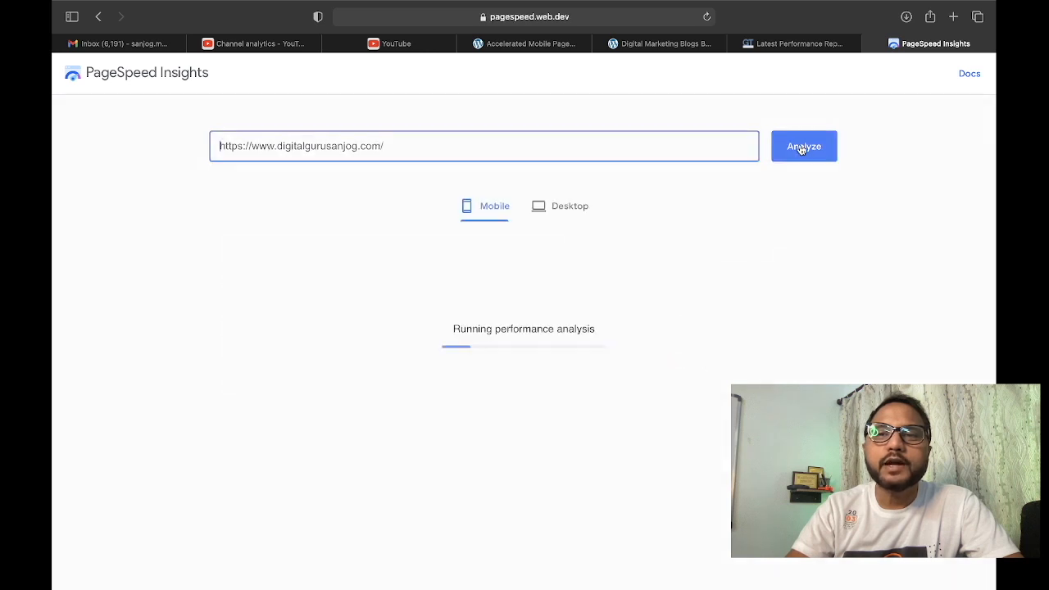
Review the GTmetrix performance report for the site, and close that report.
{"action": "left_click", "coordinate": [793, 45]}
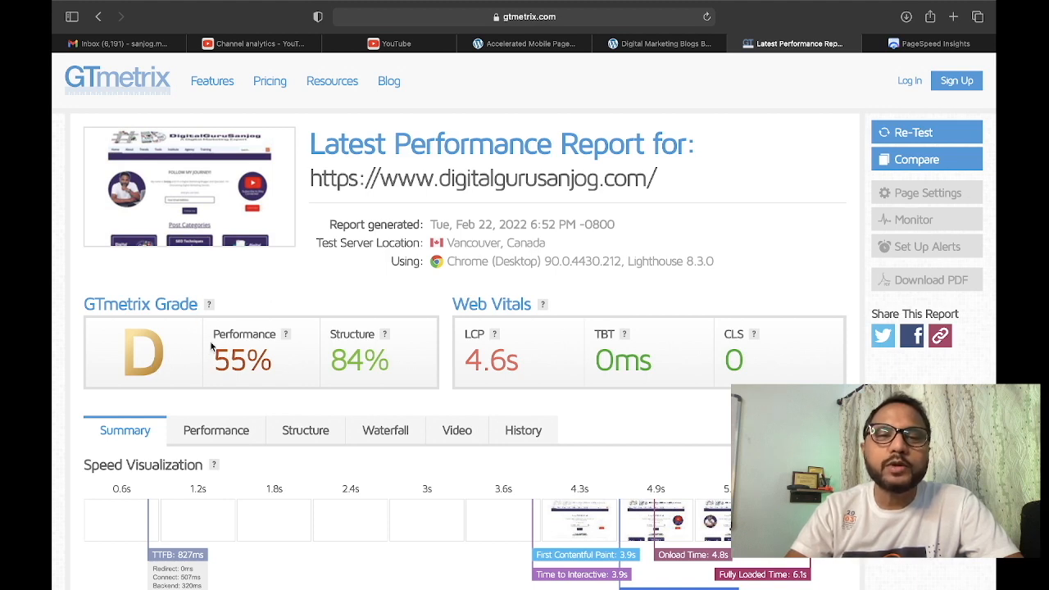
{"action": "key", "text": "super+w"}
Compare the mobile and desktop performance scores of the site in PageSpeed Insights.
{"action": "scroll", "coordinate": [365, 332], "scroll_direction": "down", "scroll_amount": 5}
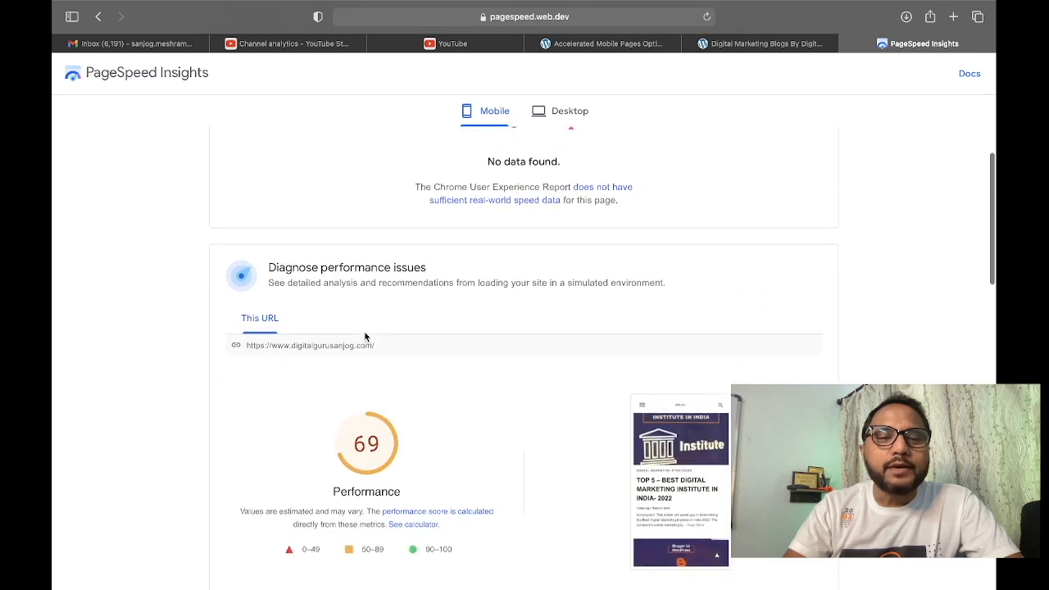
{"action": "scroll", "coordinate": [365, 332], "scroll_direction": "down", "scroll_amount": 2}
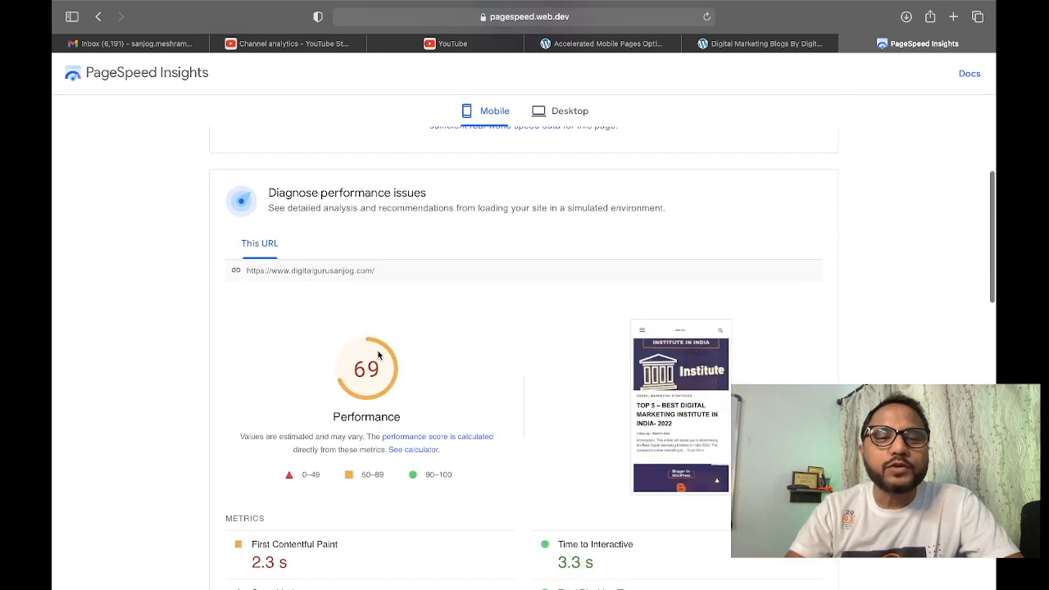
{"action": "scroll", "coordinate": [390, 348], "scroll_direction": "up", "scroll_amount": 5}
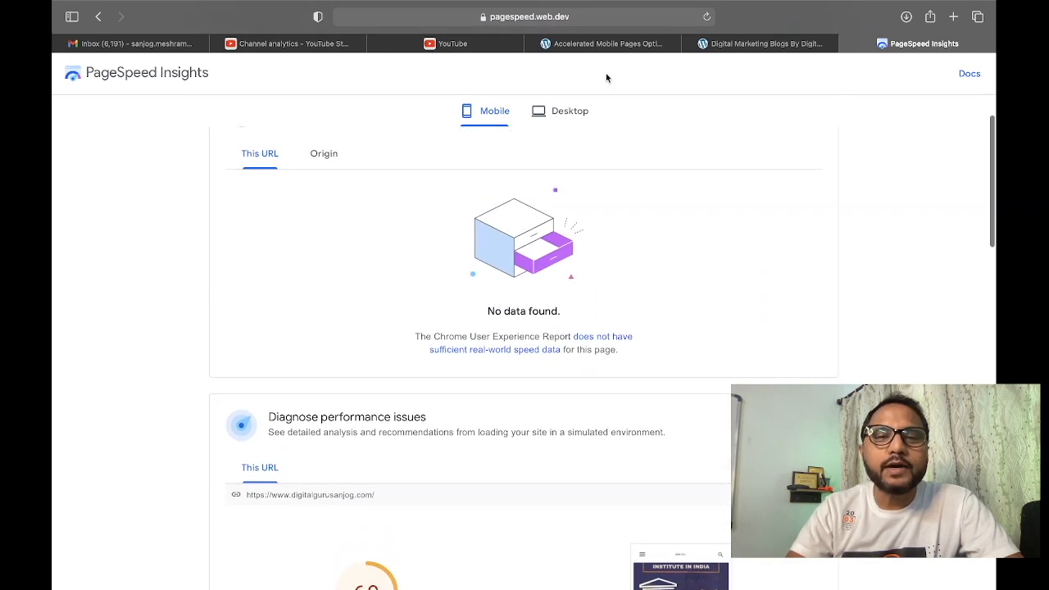
{"action": "left_click", "coordinate": [570, 112]}
{"action": "scroll", "coordinate": [326, 424], "scroll_direction": "down", "scroll_amount": 5}
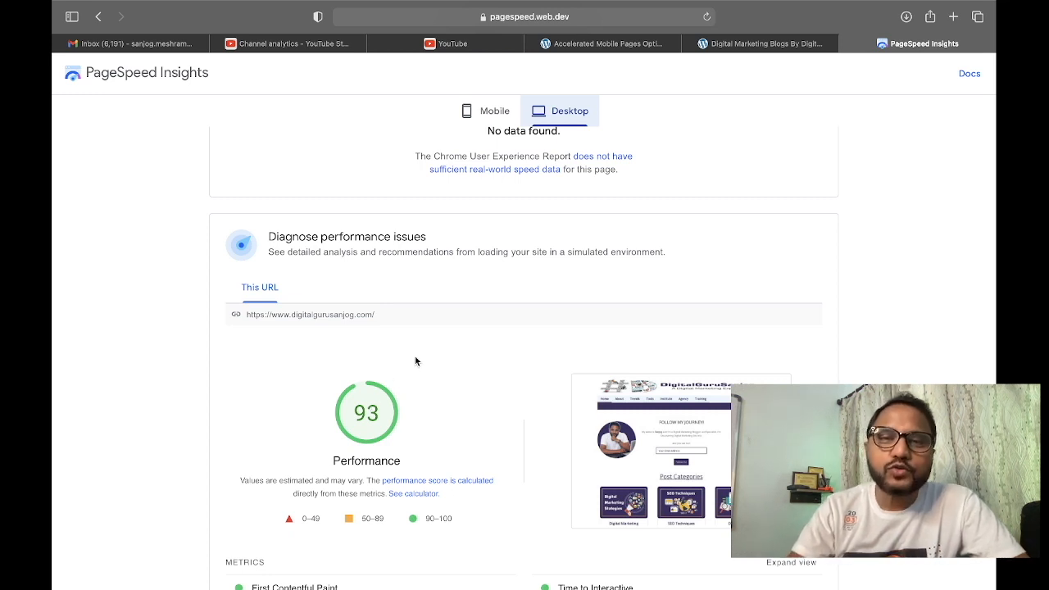
{"action": "left_click", "coordinate": [491, 112]}
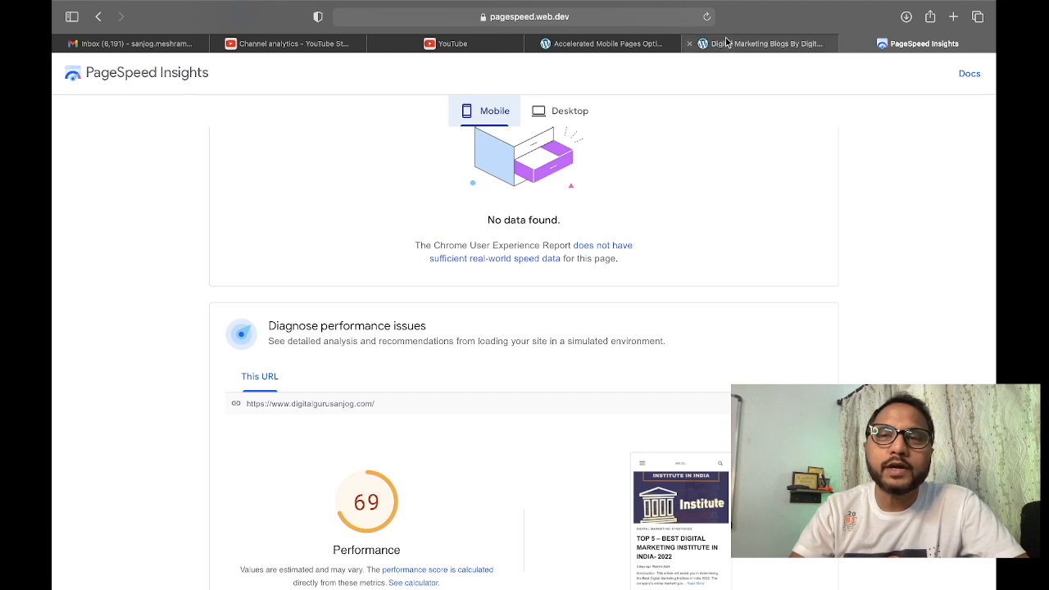
Return to the Accelerated Mobile Pages options and show the plugin's General settings.
{"action": "left_click", "coordinate": [587, 46]}
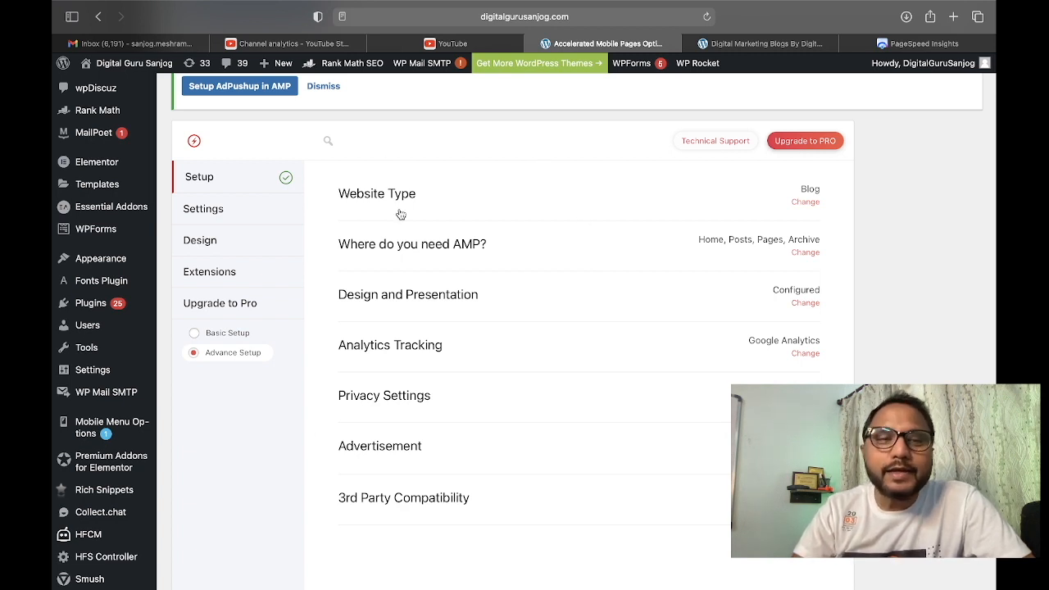
{"action": "left_click", "coordinate": [233, 208]}
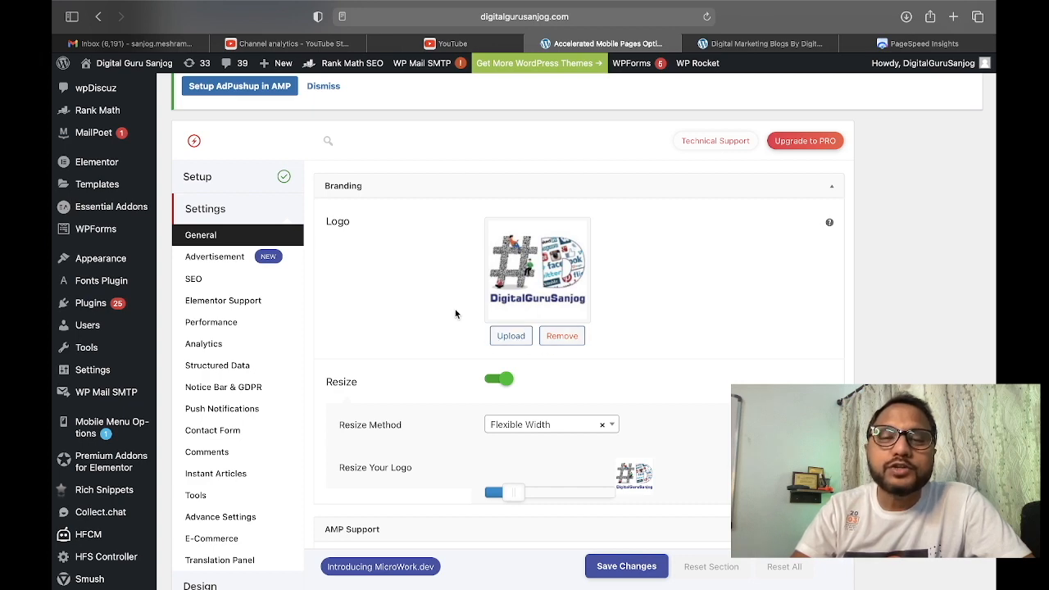
Check the logo's Resize Method options, keep Flexible Width, and slightly enlarge the logo under Resize Your Logo.
{"action": "scroll", "coordinate": [455, 310], "scroll_direction": "down", "scroll_amount": 1}
{"action": "scroll", "coordinate": [456, 314], "scroll_direction": "down", "scroll_amount": 5}
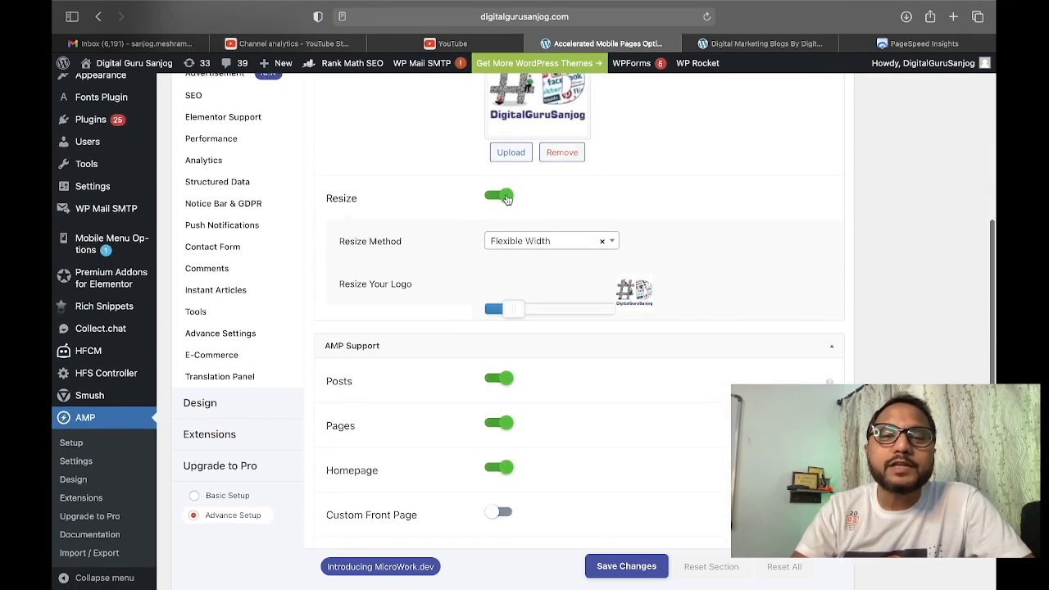
{"action": "scroll", "coordinate": [452, 218], "scroll_direction": "up", "scroll_amount": 3}
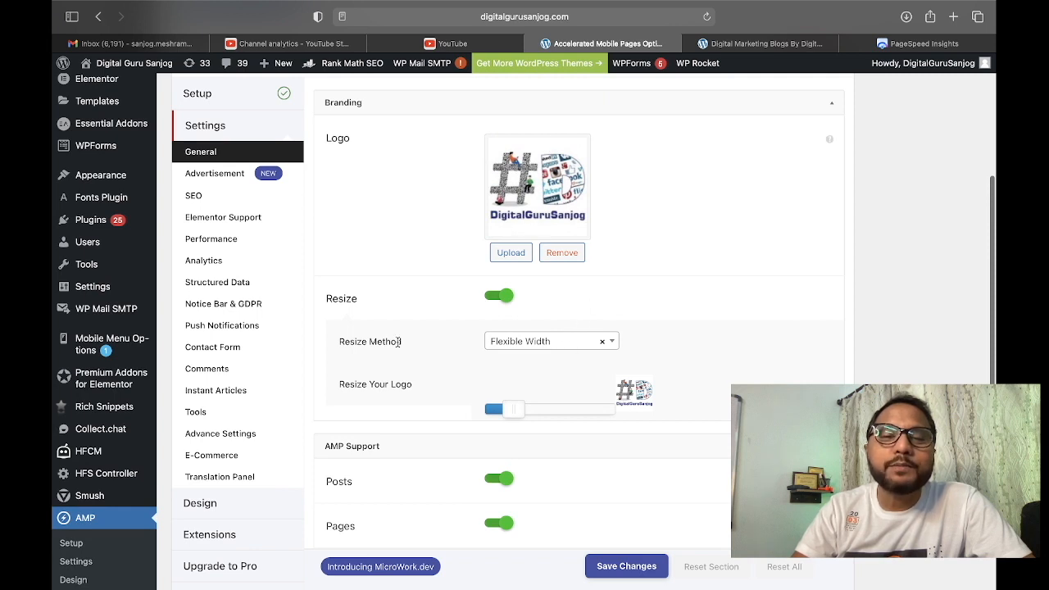
{"action": "left_click", "coordinate": [535, 342]}
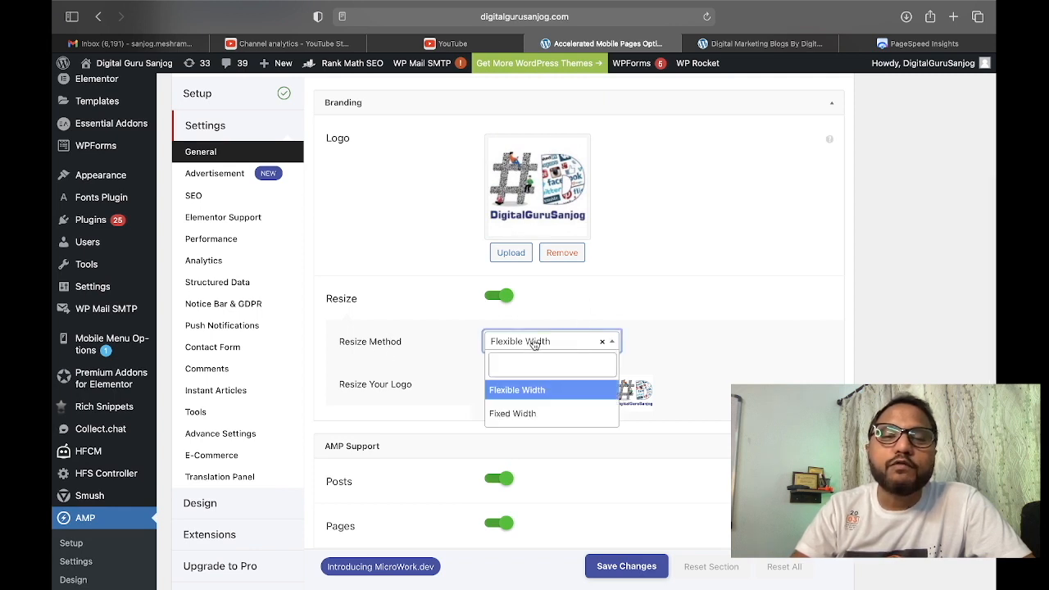
{"action": "left_click", "coordinate": [829, 186]}
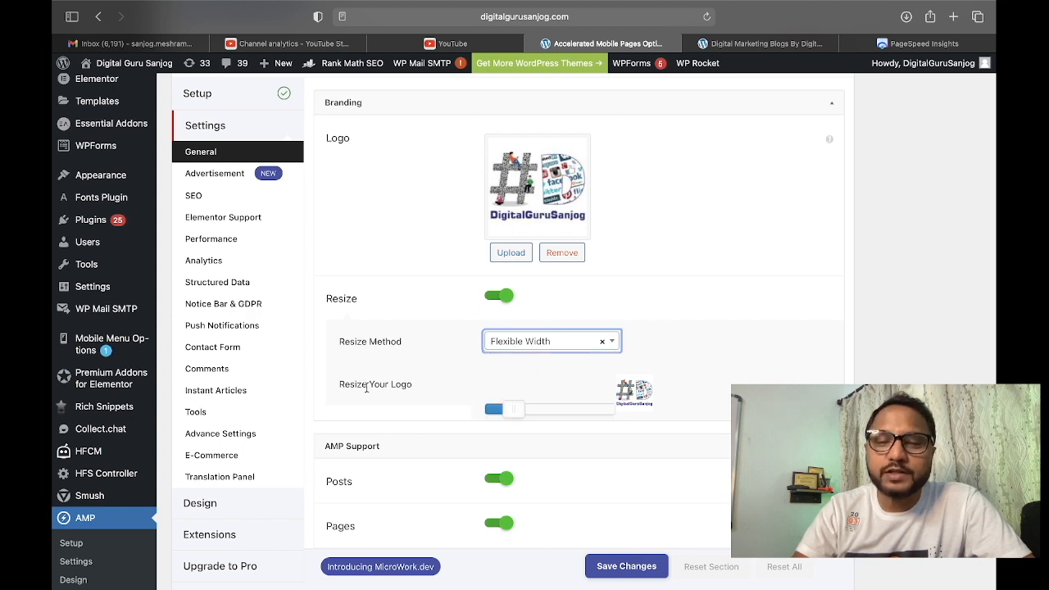
{"action": "scroll", "coordinate": [367, 390], "scroll_direction": "down", "scroll_amount": 2}
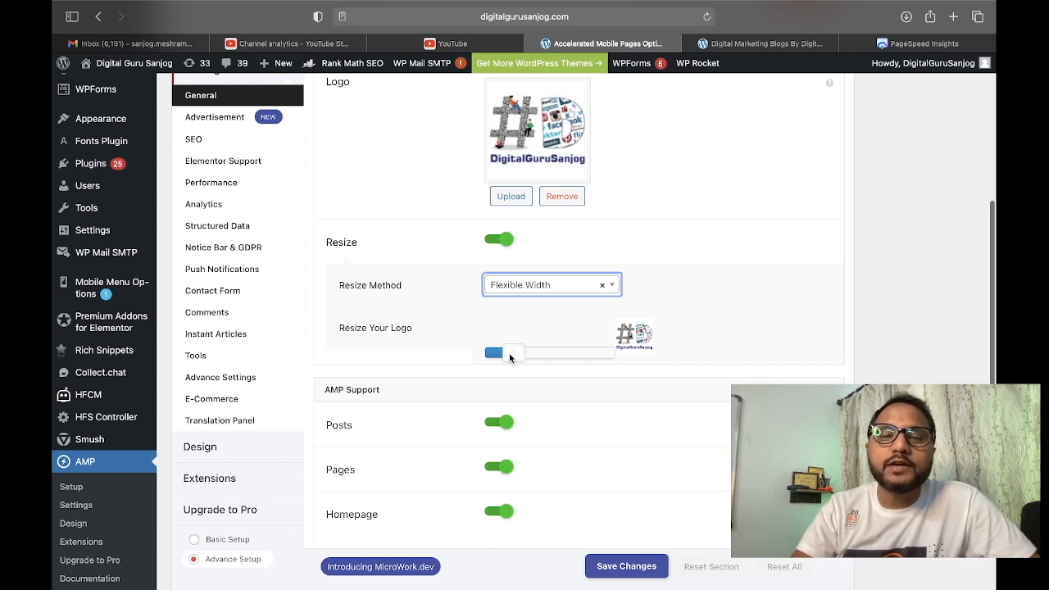
{"action": "mouse_move", "coordinate": [509, 354]}
{"action": "left_mouse_down"}
{"action": "mouse_move", "coordinate": [554, 363]}
{"action": "mouse_move", "coordinate": [513, 369]}
{"action": "left_mouse_up"}
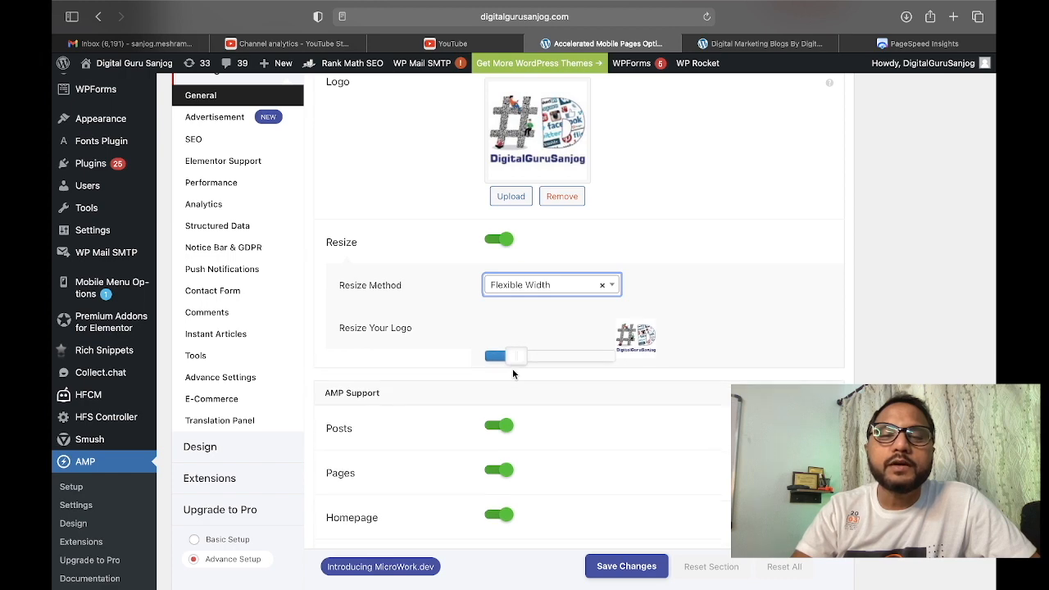
Examine the AMP Support options for posts, pages, homepage, archives, custom post types and AMP Takeover.
{"action": "scroll", "coordinate": [456, 401], "scroll_direction": "down", "scroll_amount": 5}
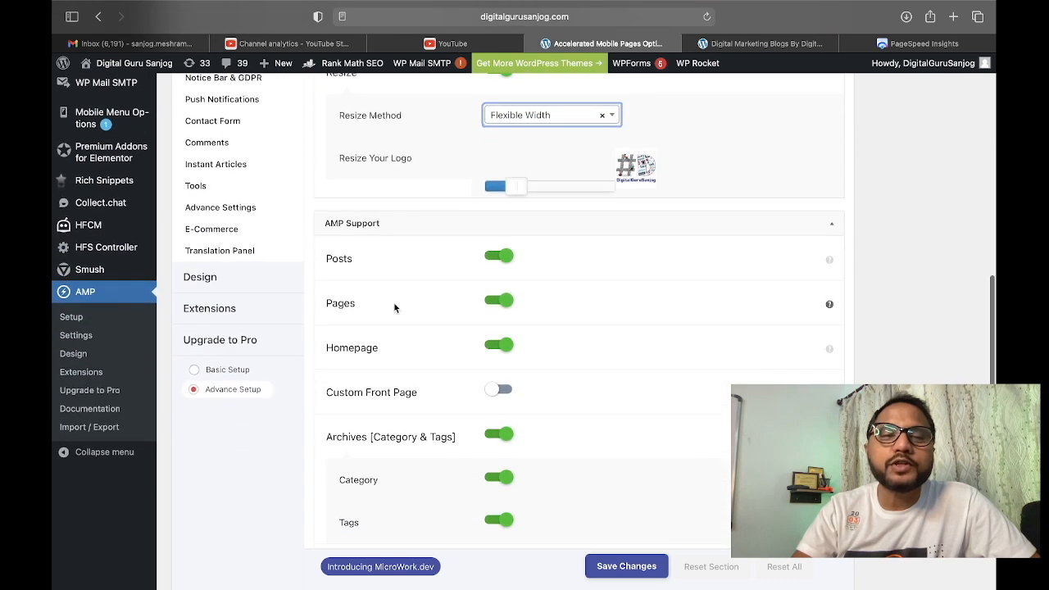
{"action": "scroll", "coordinate": [396, 304], "scroll_direction": "down", "scroll_amount": 1}
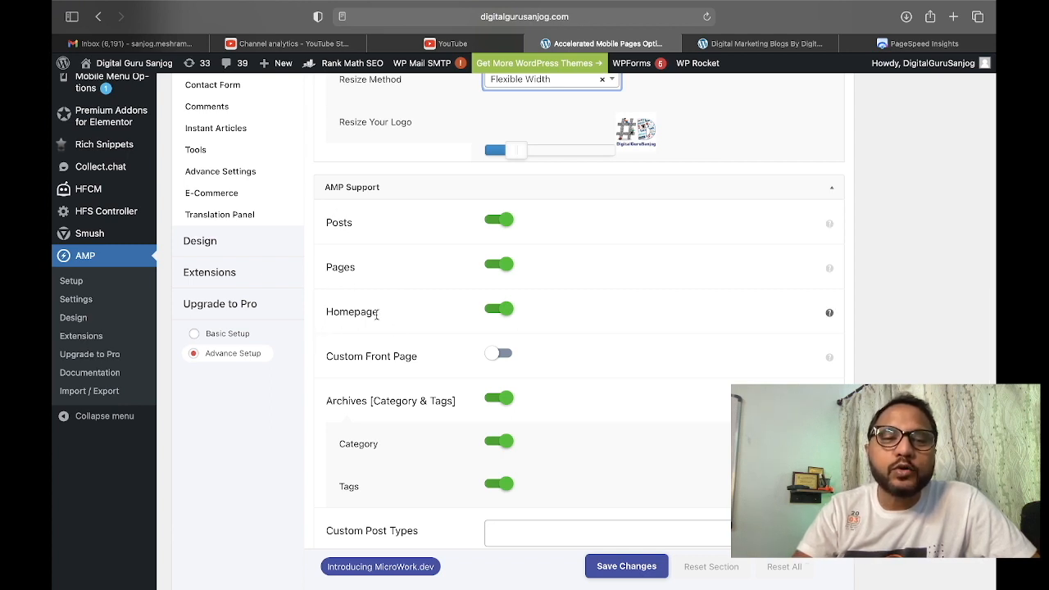
{"action": "scroll", "coordinate": [345, 468], "scroll_direction": "down", "scroll_amount": 2}
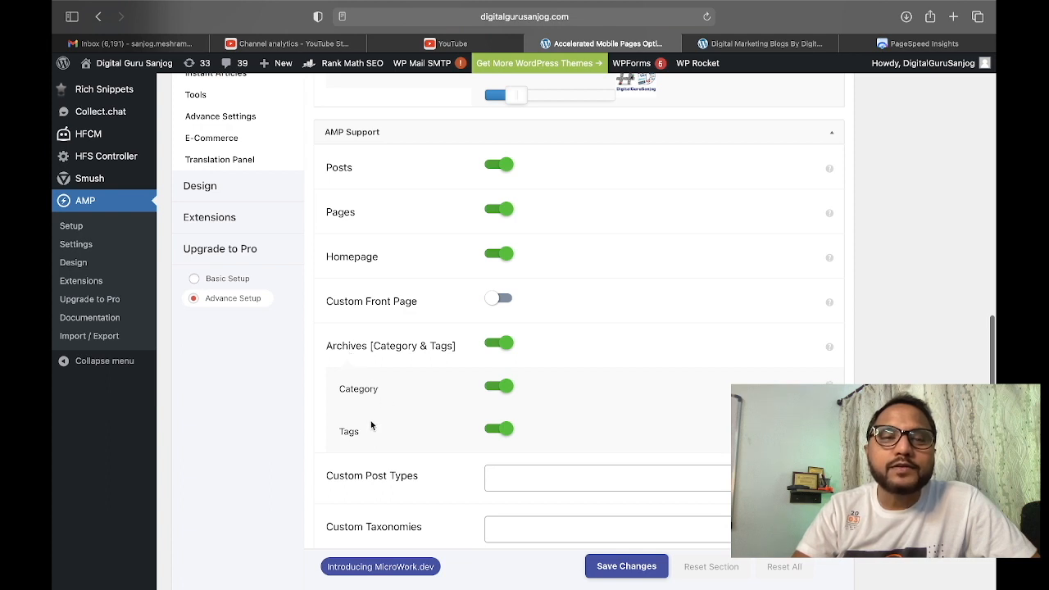
{"action": "scroll", "coordinate": [371, 425], "scroll_direction": "up", "scroll_amount": 2}
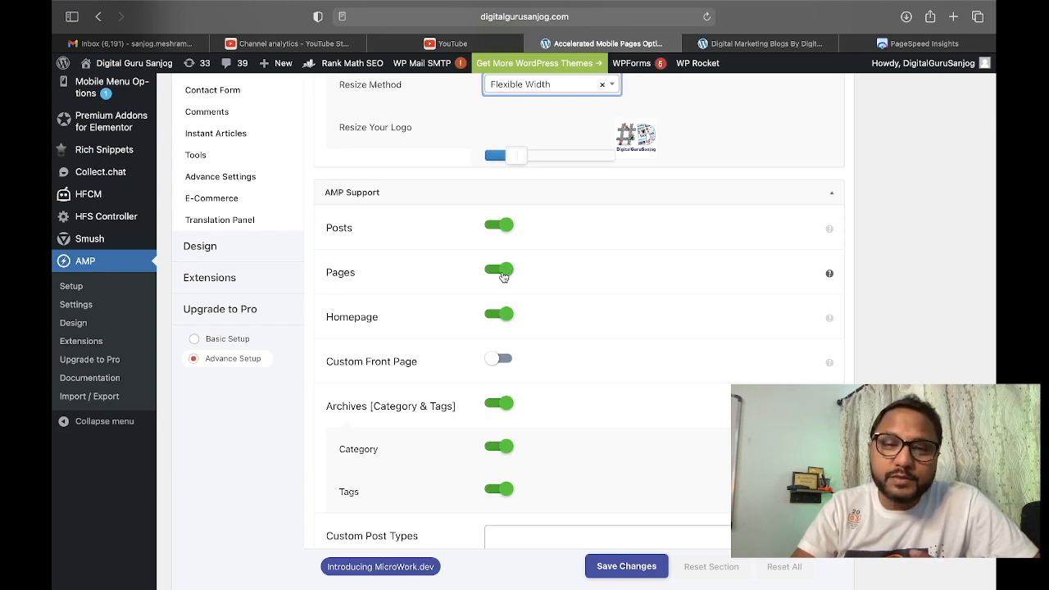
{"action": "scroll", "coordinate": [503, 277], "scroll_direction": "down", "scroll_amount": 3}
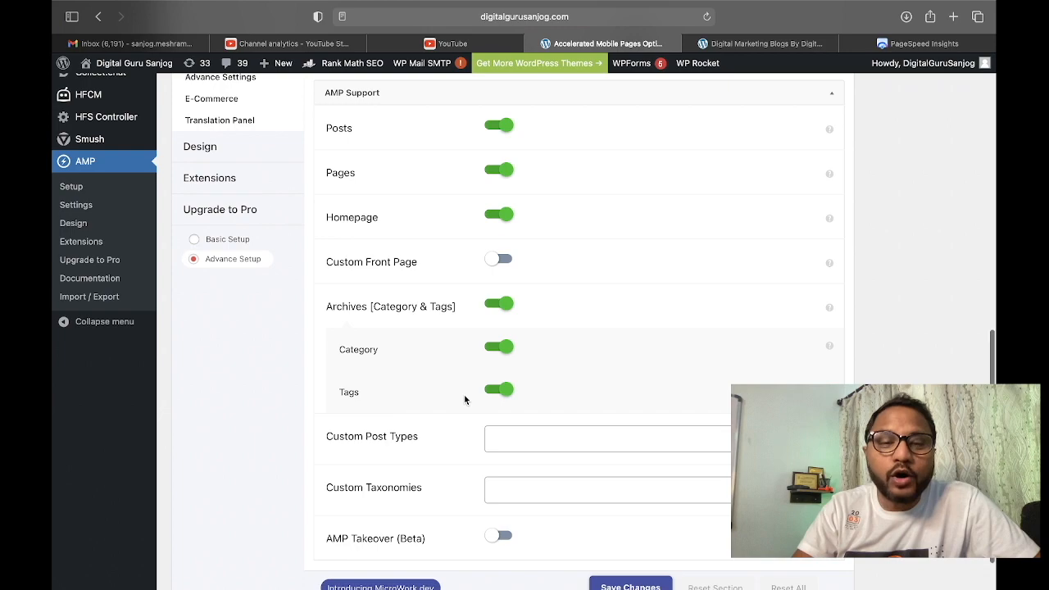
{"action": "scroll", "coordinate": [464, 395], "scroll_direction": "down", "scroll_amount": 2}
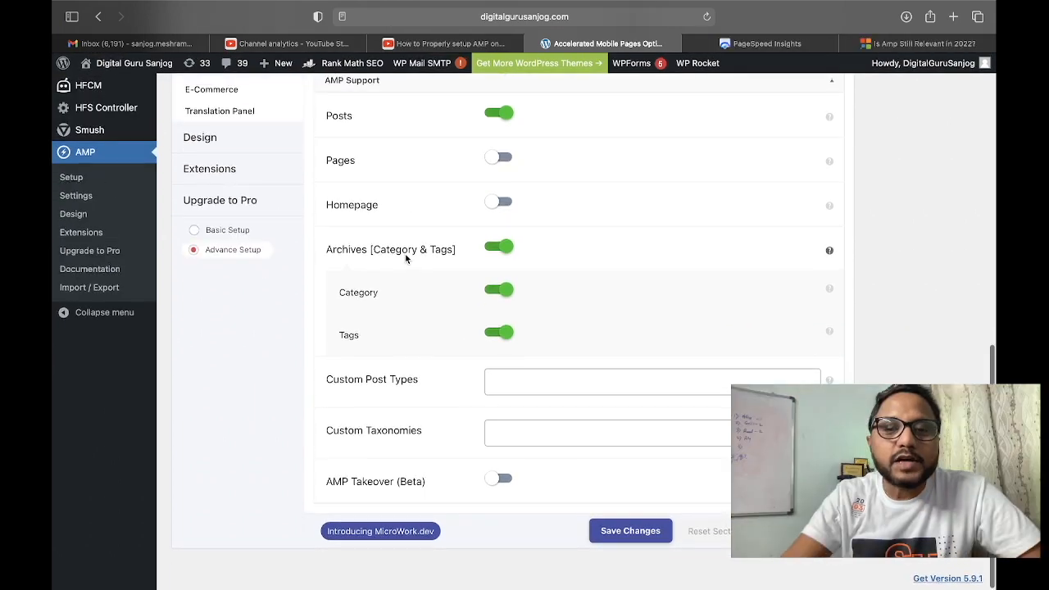
Show the Advertisement settings and review the available ad positions.
{"action": "scroll", "coordinate": [405, 257], "scroll_direction": "up", "scroll_amount": 5}
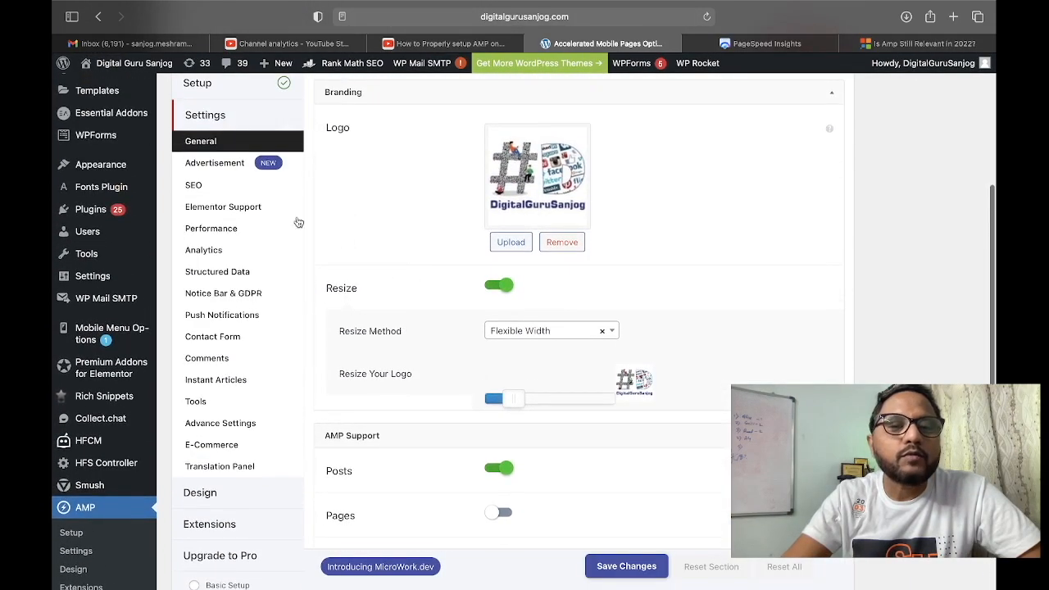
{"action": "left_click", "coordinate": [213, 168]}
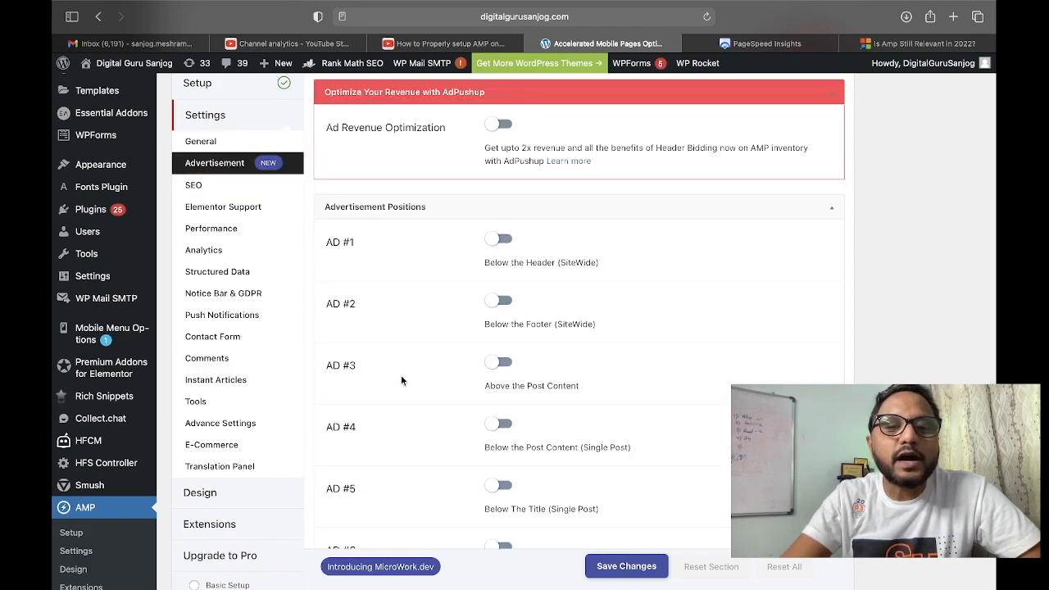
{"action": "scroll", "coordinate": [401, 377], "scroll_direction": "down", "scroll_amount": 5}
{"action": "scroll", "coordinate": [401, 379], "scroll_direction": "up", "scroll_amount": 3}
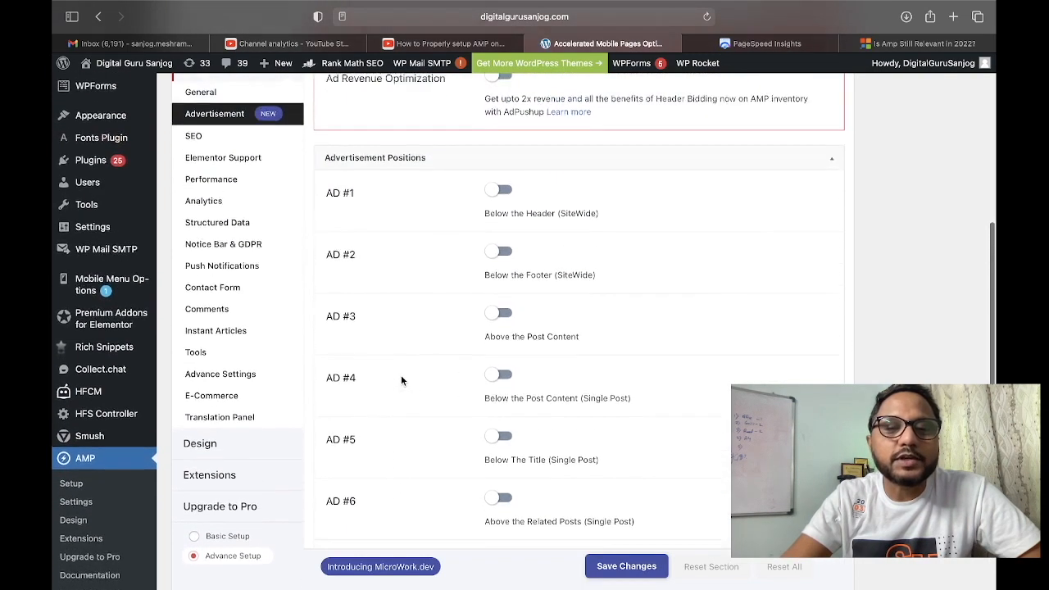
{"action": "scroll", "coordinate": [401, 379], "scroll_direction": "down", "scroll_amount": 5}
{"action": "scroll", "coordinate": [401, 379], "scroll_direction": "up", "scroll_amount": 8}
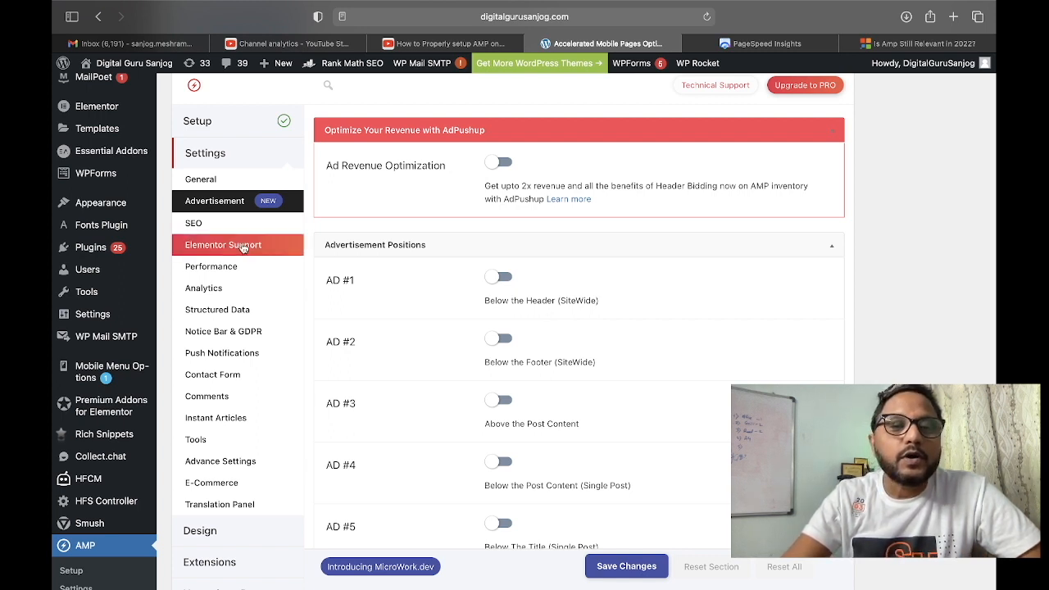
Show the SEO settings and examine the Meta Description, OpenGraph Meta Tags and Head Section options.
{"action": "left_click", "coordinate": [218, 228]}
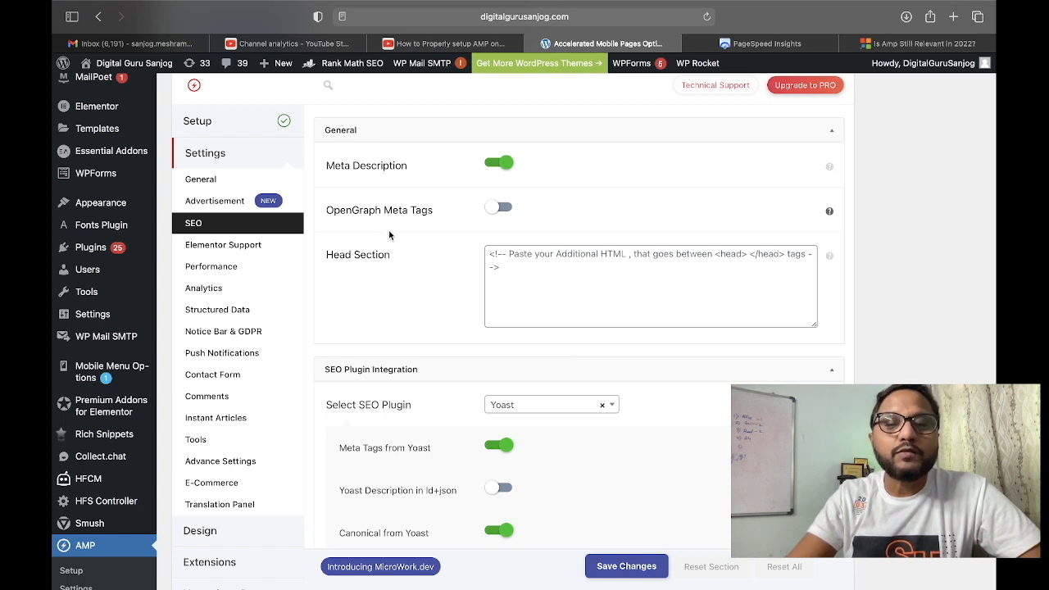
{"action": "scroll", "coordinate": [354, 369], "scroll_direction": "down", "scroll_amount": 1}
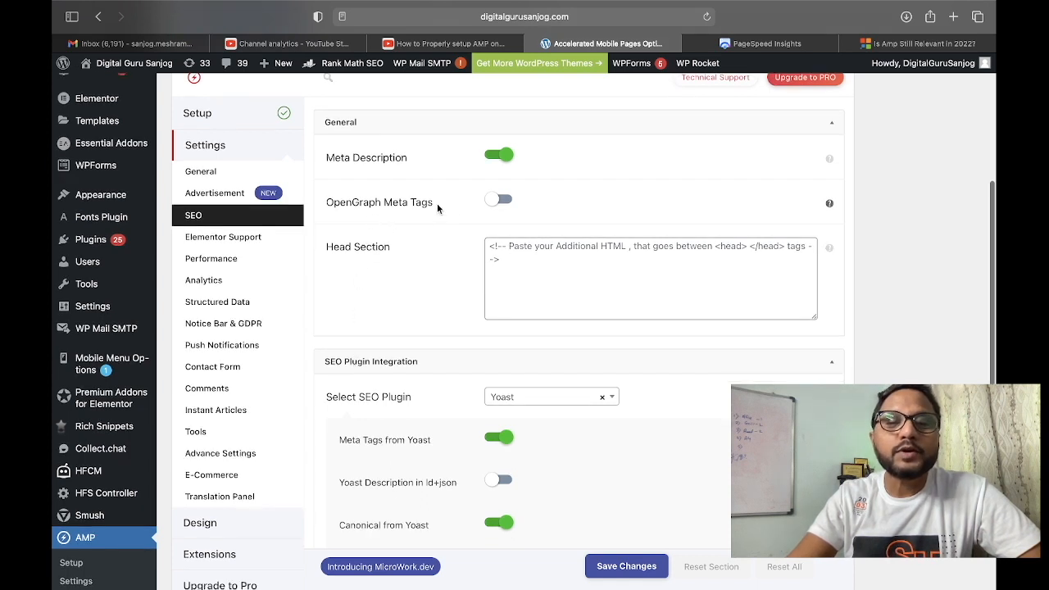
{"action": "left_click", "coordinate": [528, 263]}
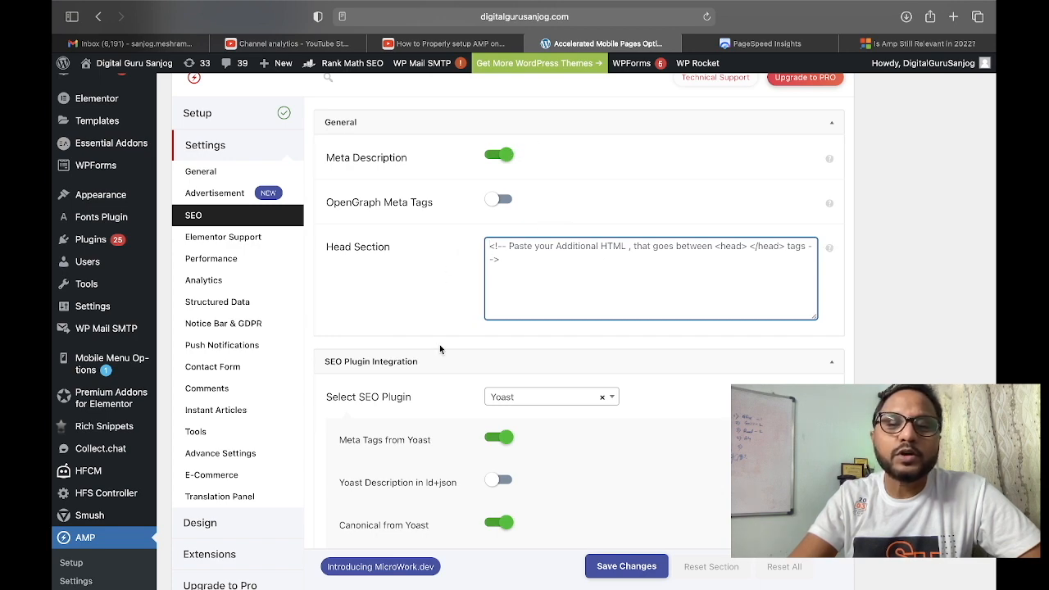
Set the plugin used for SEO Plugin Integration to Rank Math SEO.
{"action": "scroll", "coordinate": [439, 344], "scroll_direction": "down", "scroll_amount": 5}
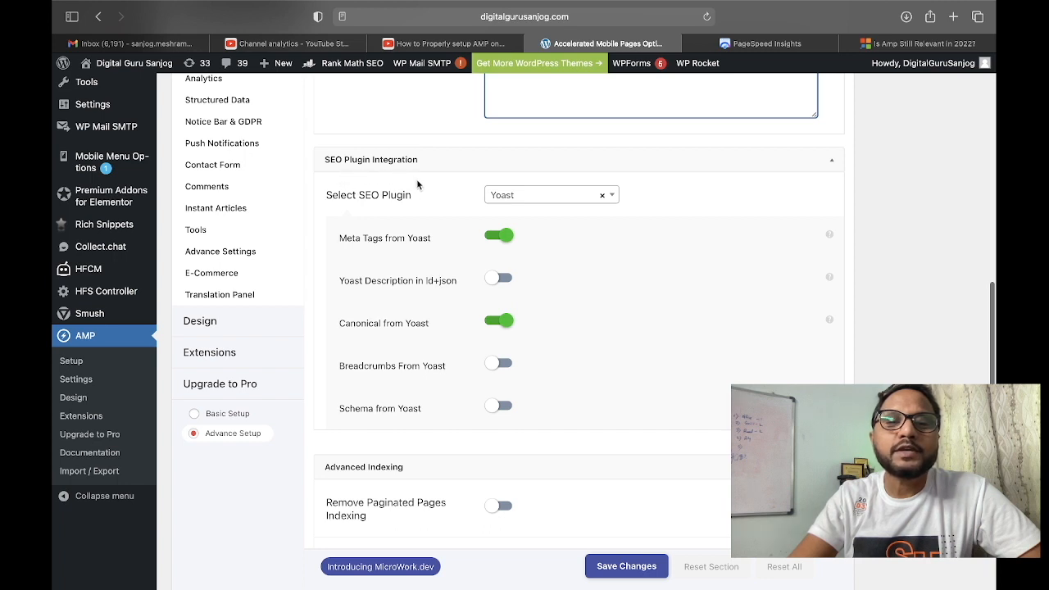
{"action": "left_click", "coordinate": [547, 197]}
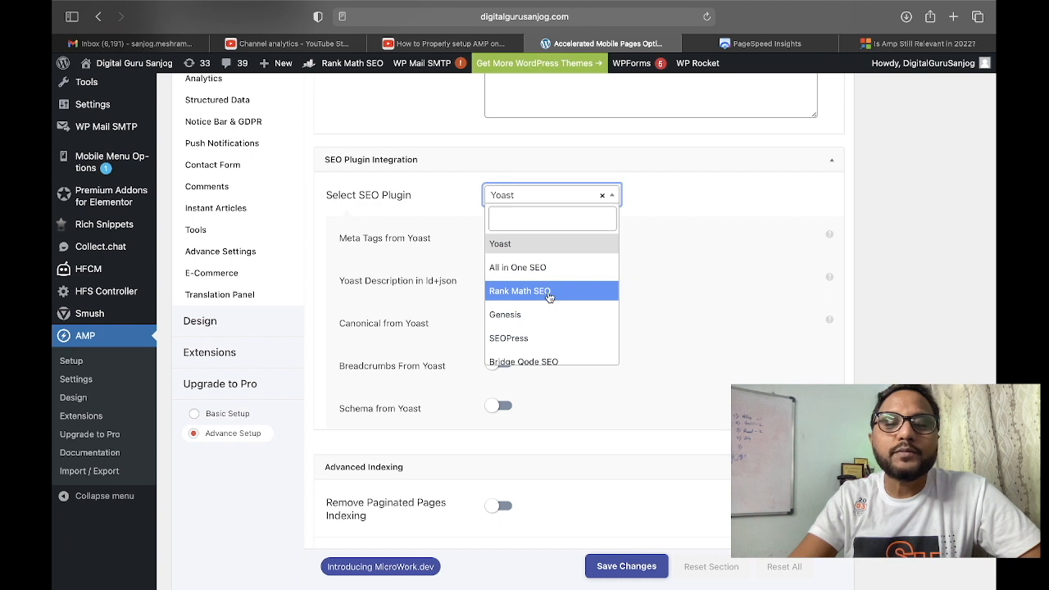
{"action": "left_click", "coordinate": [543, 292]}
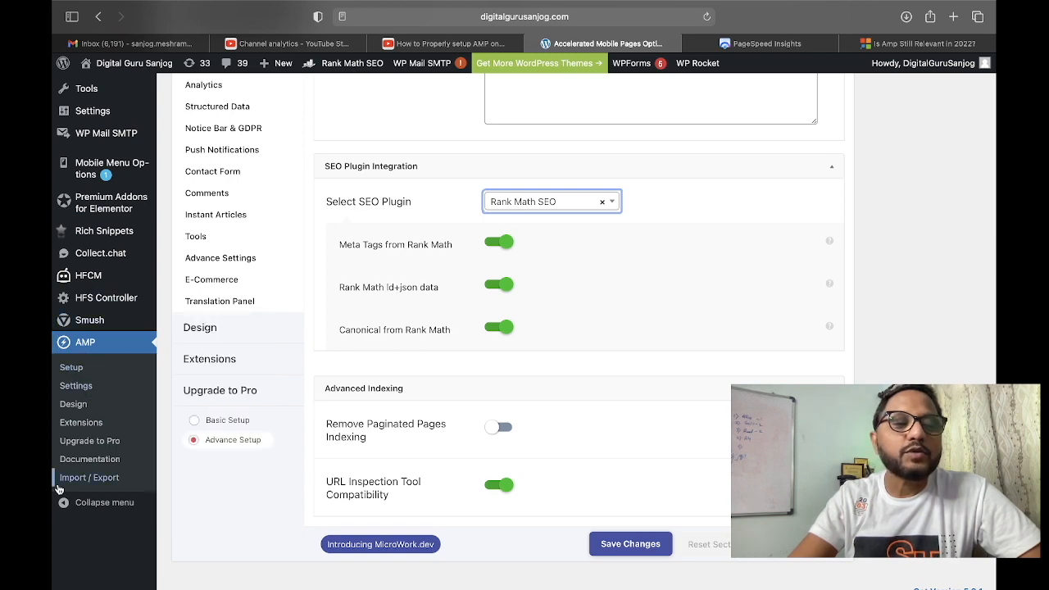
Return from the installed plugins list to the AMP SEO settings, review the Rank Math and Advanced Indexing options, and save the changes.
{"action": "scroll", "coordinate": [105, 262], "scroll_direction": "up", "scroll_amount": 2}
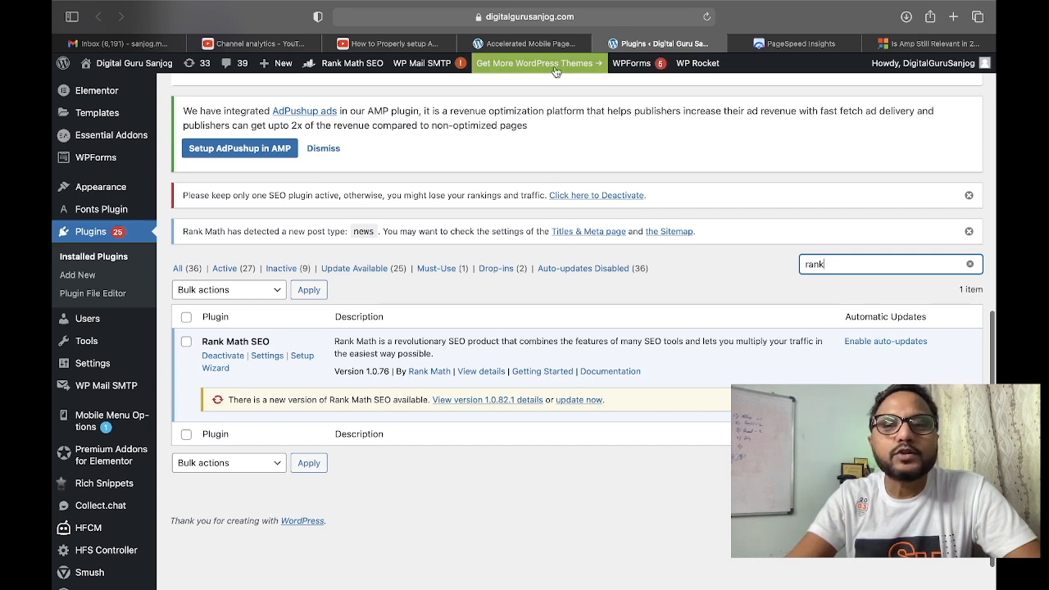
{"action": "left_click", "coordinate": [541, 45]}
{"action": "scroll", "coordinate": [527, 365], "scroll_direction": "down", "scroll_amount": 4}
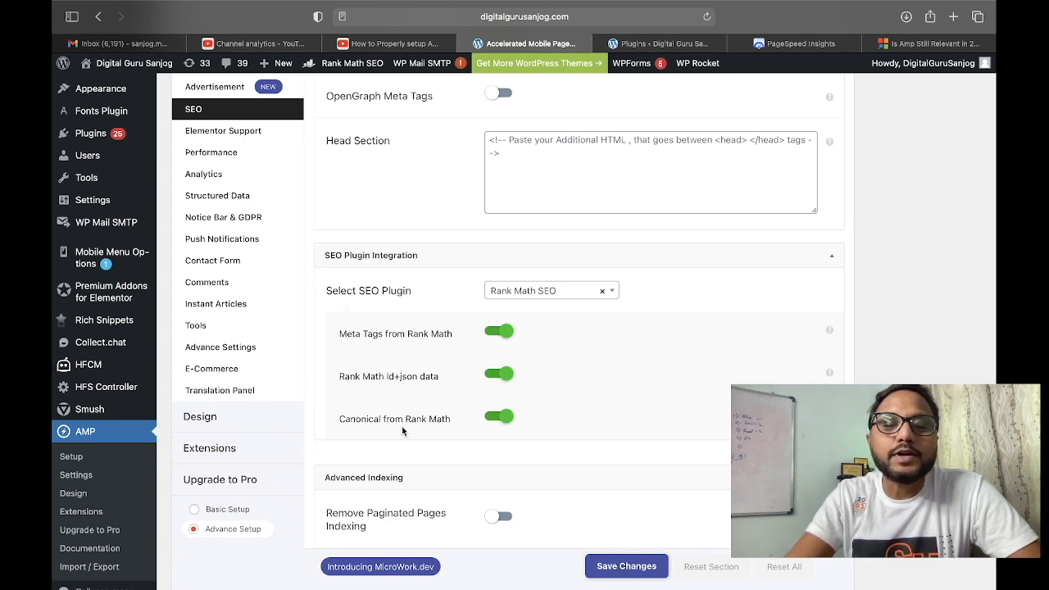
{"action": "scroll", "coordinate": [419, 430], "scroll_direction": "down", "scroll_amount": 3}
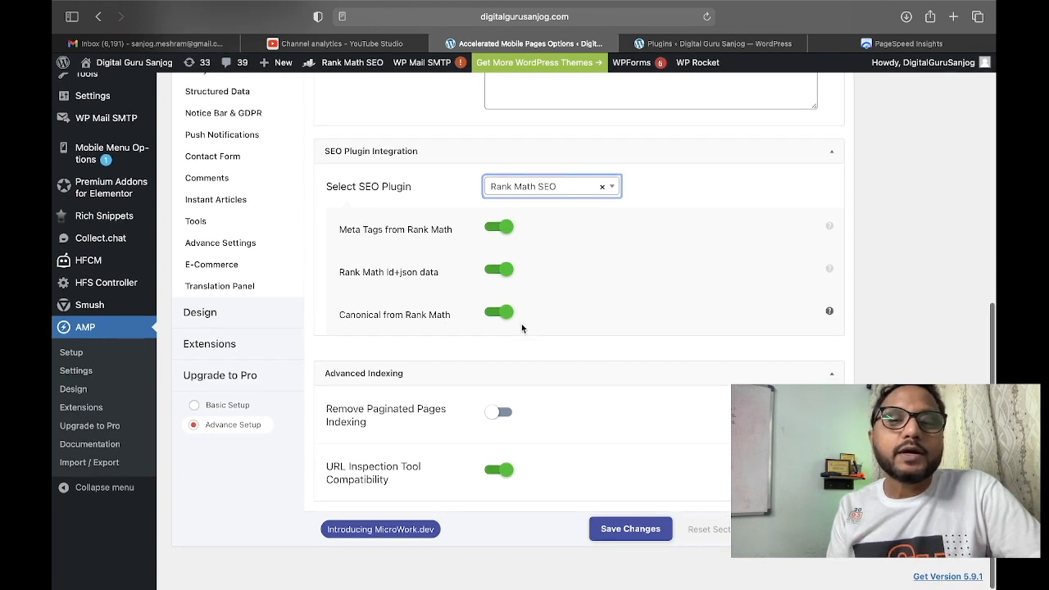
{"action": "scroll", "coordinate": [492, 303], "scroll_direction": "down", "scroll_amount": 1}
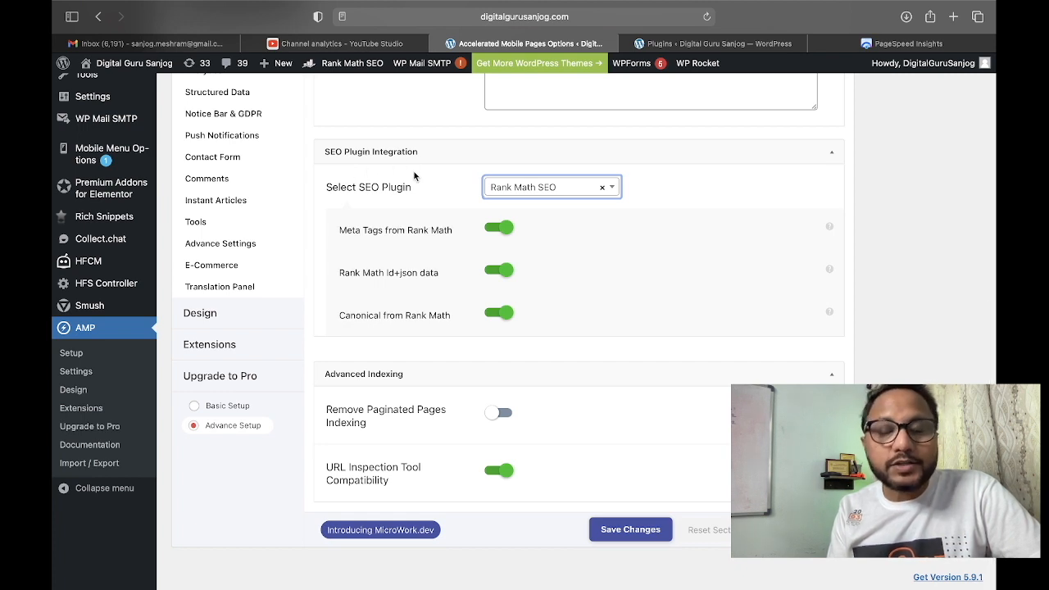
{"action": "scroll", "coordinate": [415, 176], "scroll_direction": "down", "scroll_amount": 1}
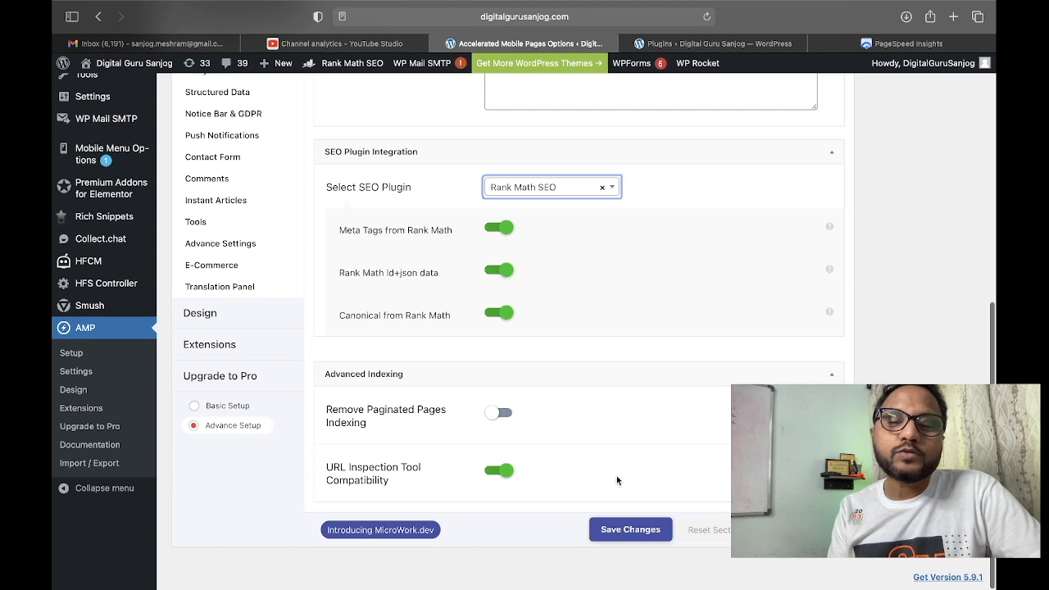
{"action": "left_click", "coordinate": [612, 533]}
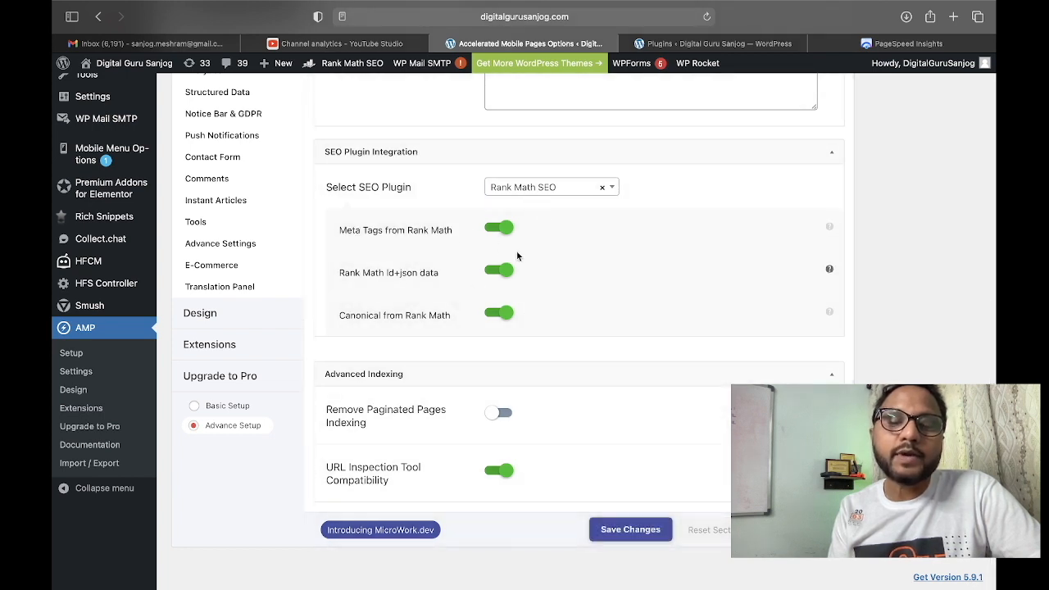
Turn off AMPforWP PageBuilder in the Elementor Support settings.
{"action": "scroll", "coordinate": [352, 246], "scroll_direction": "up", "scroll_amount": 5}
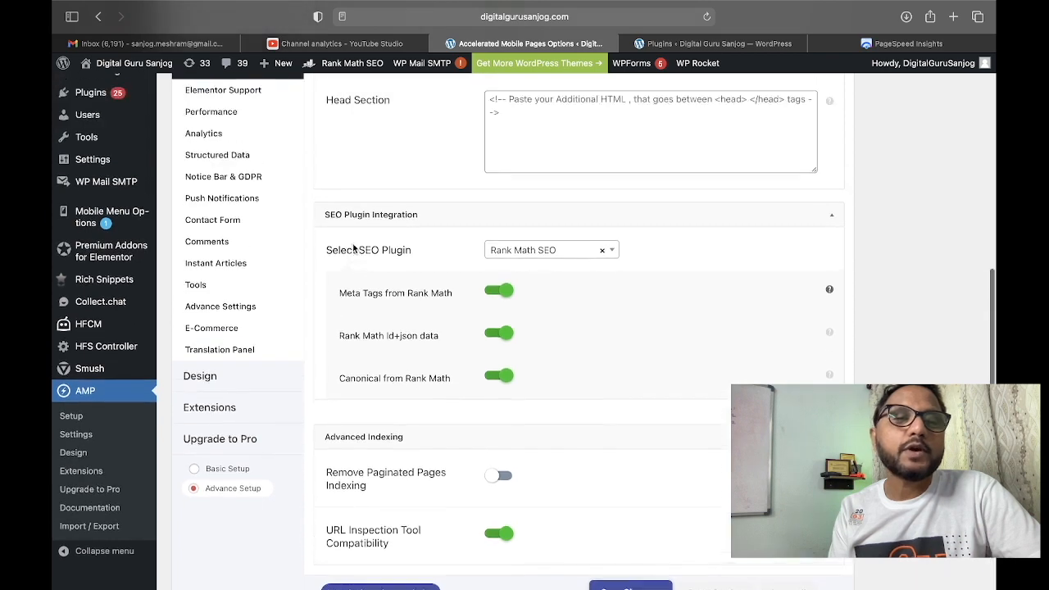
{"action": "left_click", "coordinate": [246, 230]}
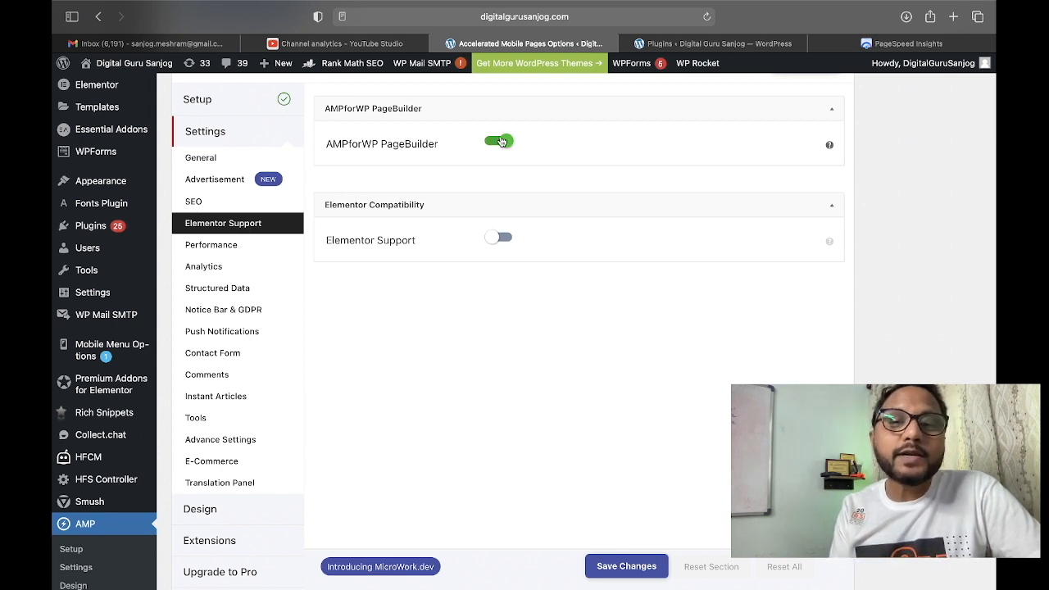
{"action": "left_click", "coordinate": [505, 143]}
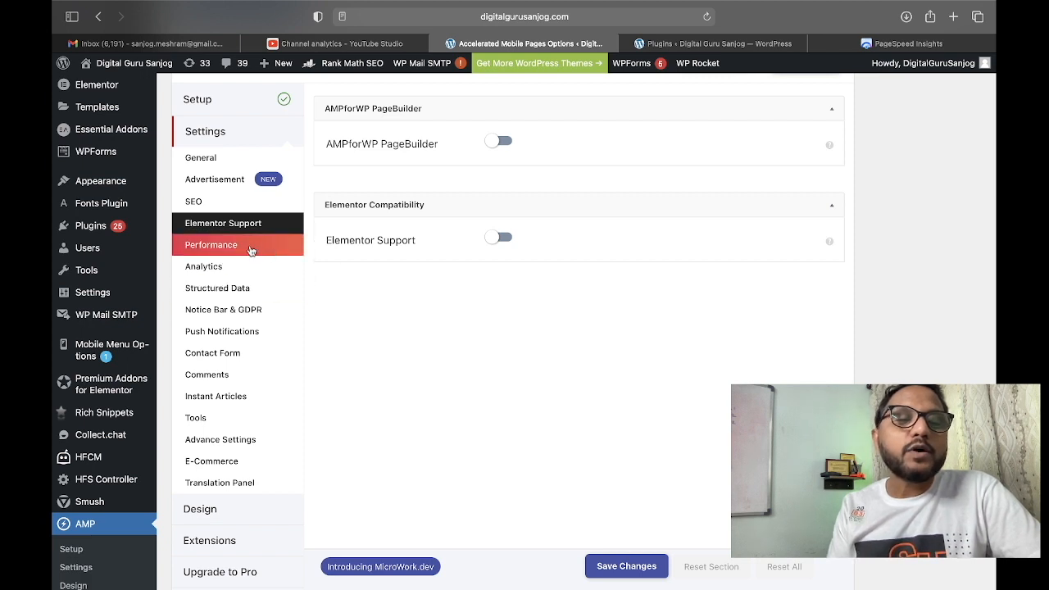
Show the Performance settings and activate the PWA Support module.
{"action": "left_click", "coordinate": [252, 248]}
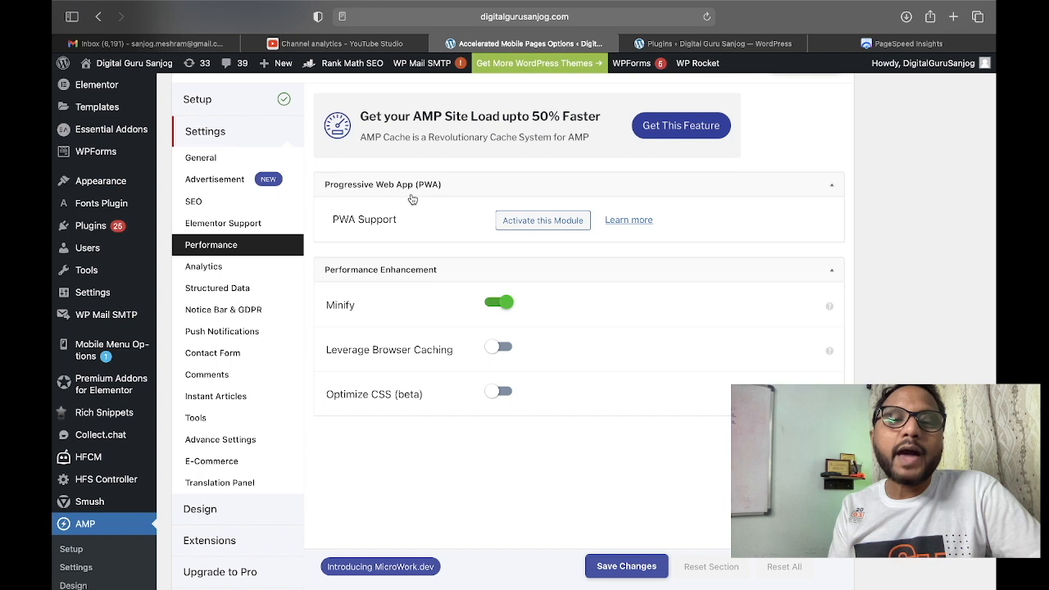
{"action": "left_click", "coordinate": [515, 226]}
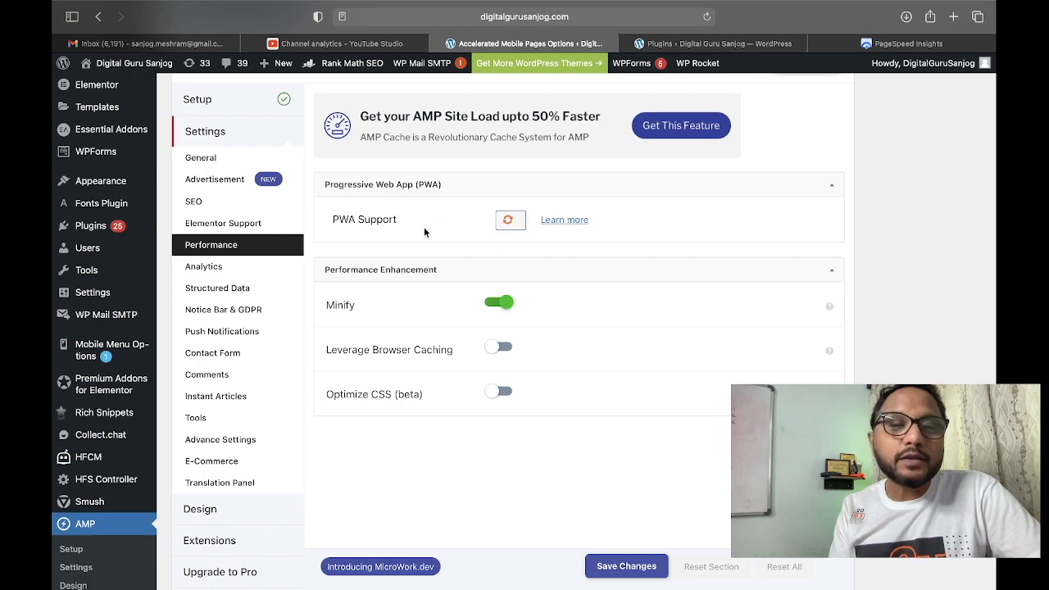
{"action": "scroll", "coordinate": [424, 232], "scroll_direction": "up", "scroll_amount": 2}
{"action": "scroll", "coordinate": [423, 233], "scroll_direction": "up", "scroll_amount": 1}
{"action": "scroll", "coordinate": [424, 232], "scroll_direction": "down", "scroll_amount": 3}
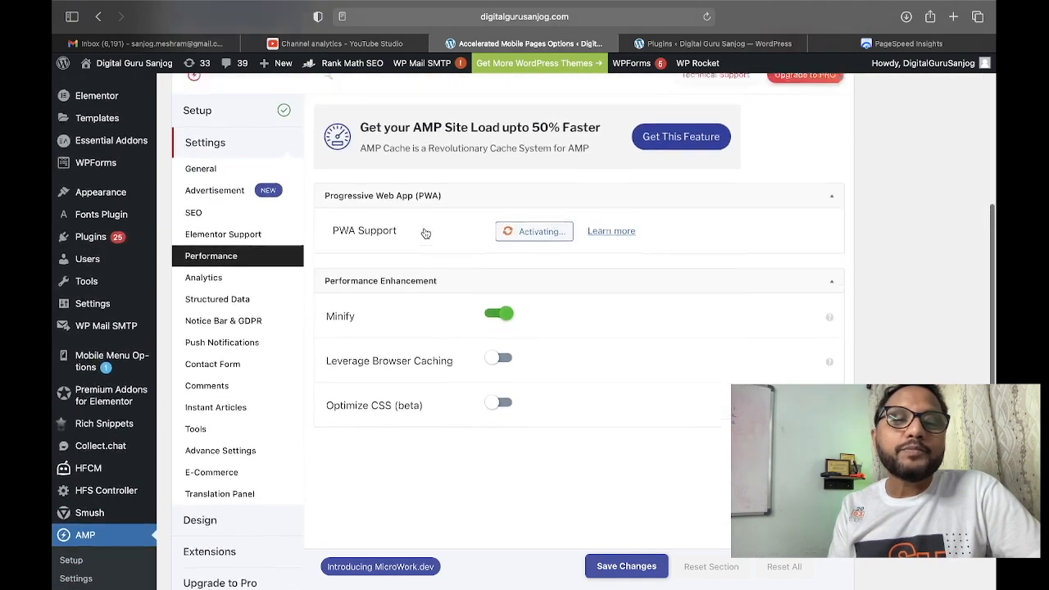
{"action": "scroll", "coordinate": [424, 232], "scroll_direction": "up", "scroll_amount": 2}
{"action": "scroll", "coordinate": [424, 232], "scroll_direction": "down", "scroll_amount": 5}
{"action": "scroll", "coordinate": [424, 229], "scroll_direction": "up", "scroll_amount": 2}
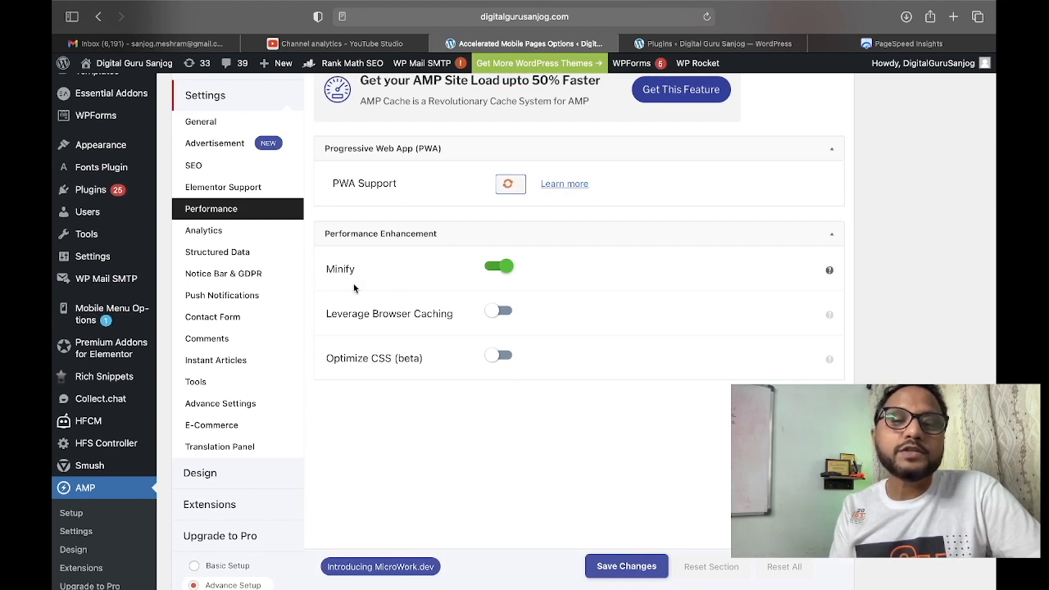
Turn the Minify option under Performance Enhancement off and back on.
{"action": "left_click", "coordinate": [493, 268]}
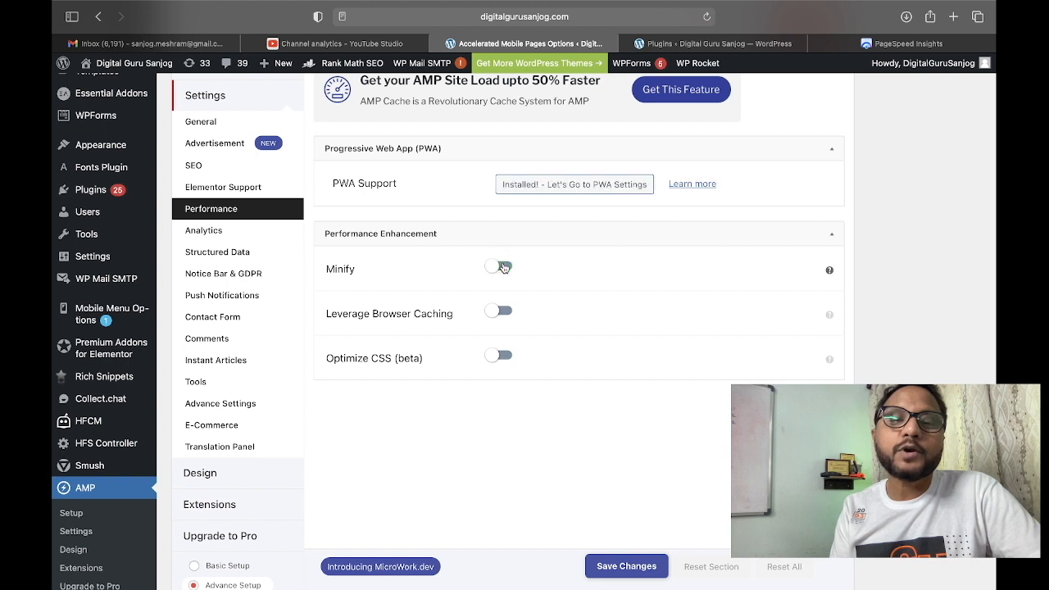
{"action": "left_click", "coordinate": [490, 269]}
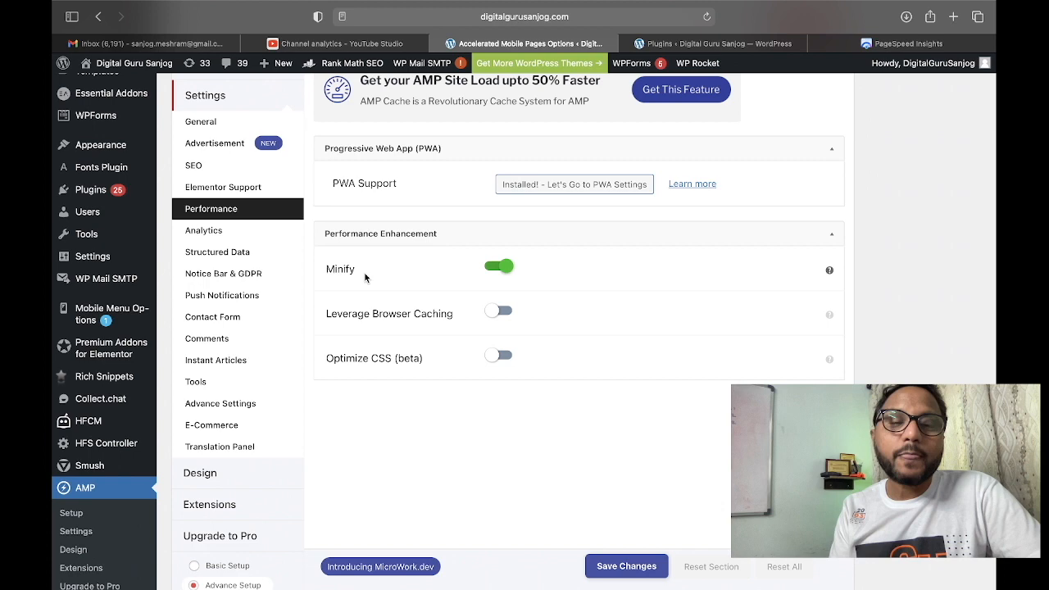
Open the Analytics settings and examine the Google Analytics, Google Tag Manager, conversion tracking and General Analytics Providers options.
{"action": "left_click", "coordinate": [218, 235]}
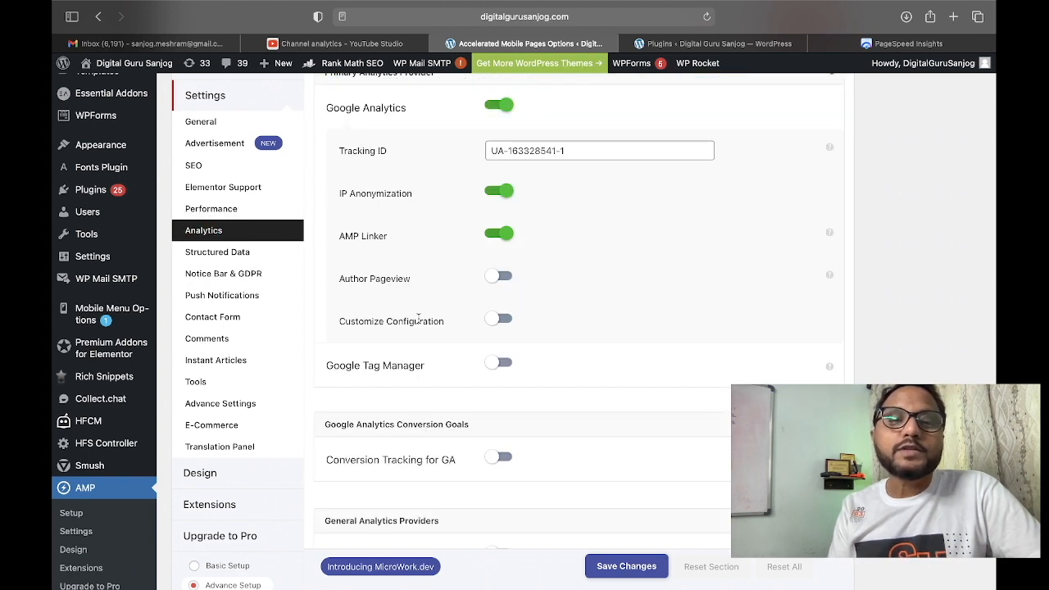
{"action": "scroll", "coordinate": [362, 233], "scroll_direction": "up", "scroll_amount": 2}
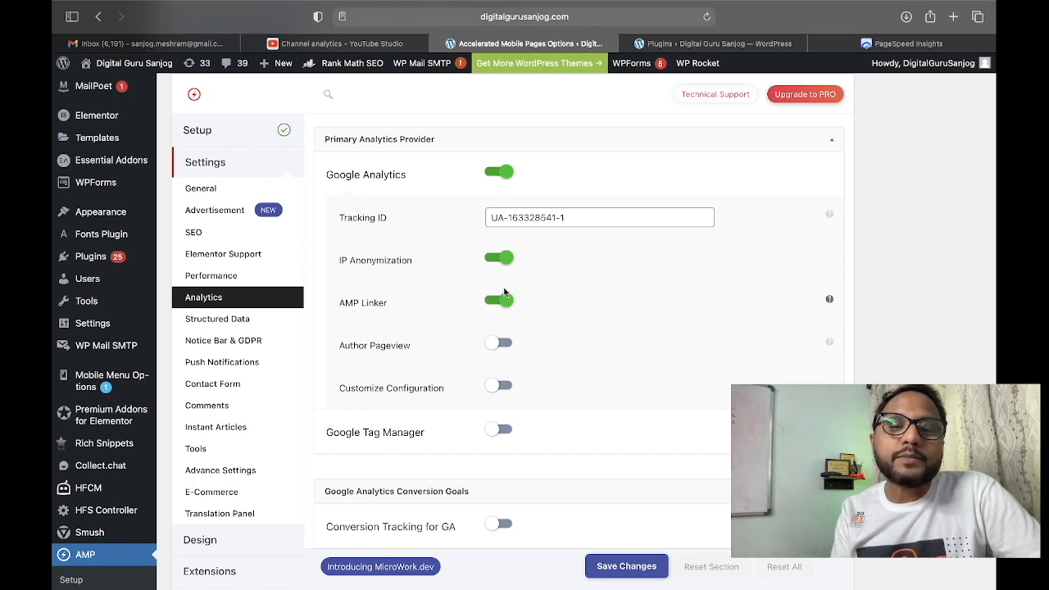
{"action": "scroll", "coordinate": [505, 293], "scroll_direction": "down", "scroll_amount": 8}
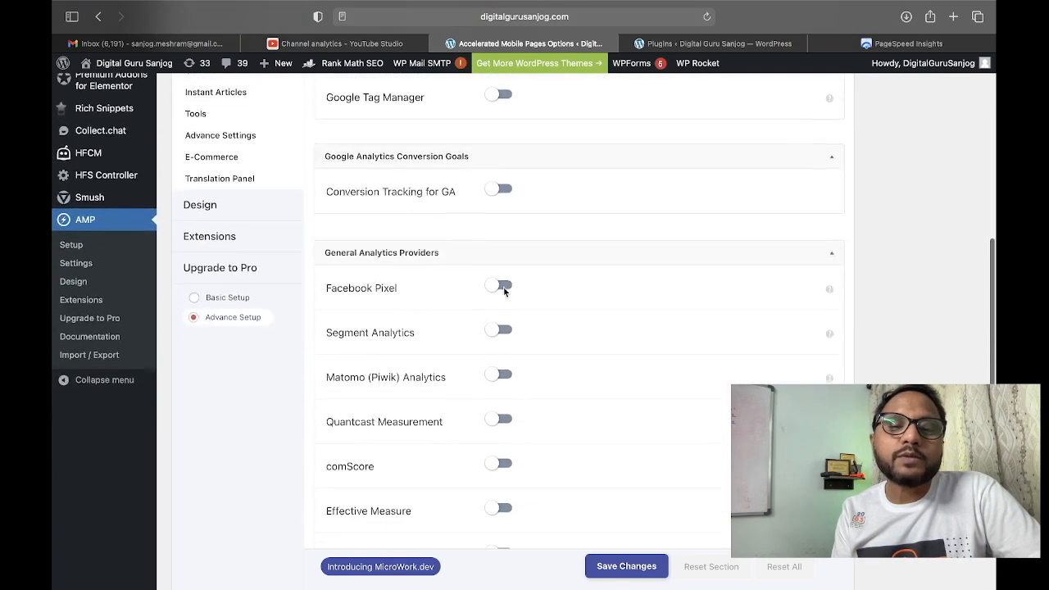
{"action": "scroll", "coordinate": [504, 293], "scroll_direction": "up", "scroll_amount": 1}
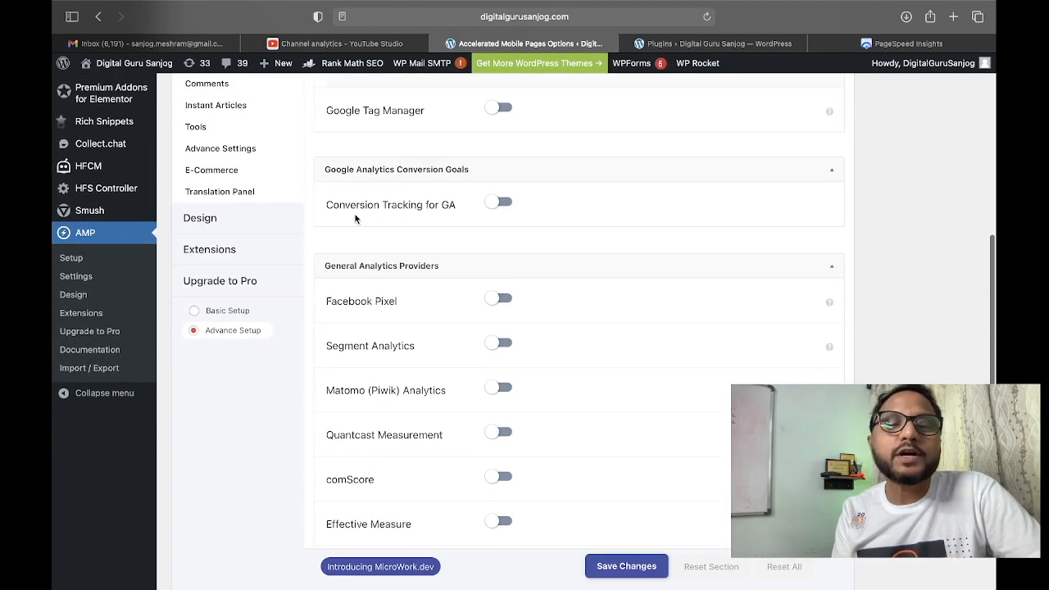
{"action": "scroll", "coordinate": [454, 259], "scroll_direction": "down", "scroll_amount": 2}
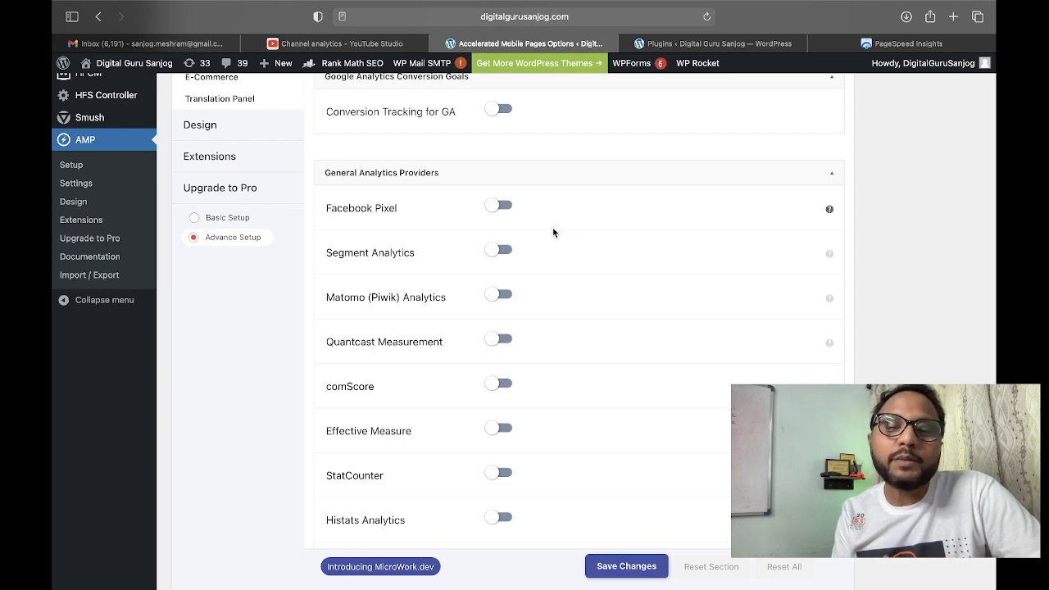
{"action": "scroll", "coordinate": [554, 232], "scroll_direction": "down", "scroll_amount": 6}
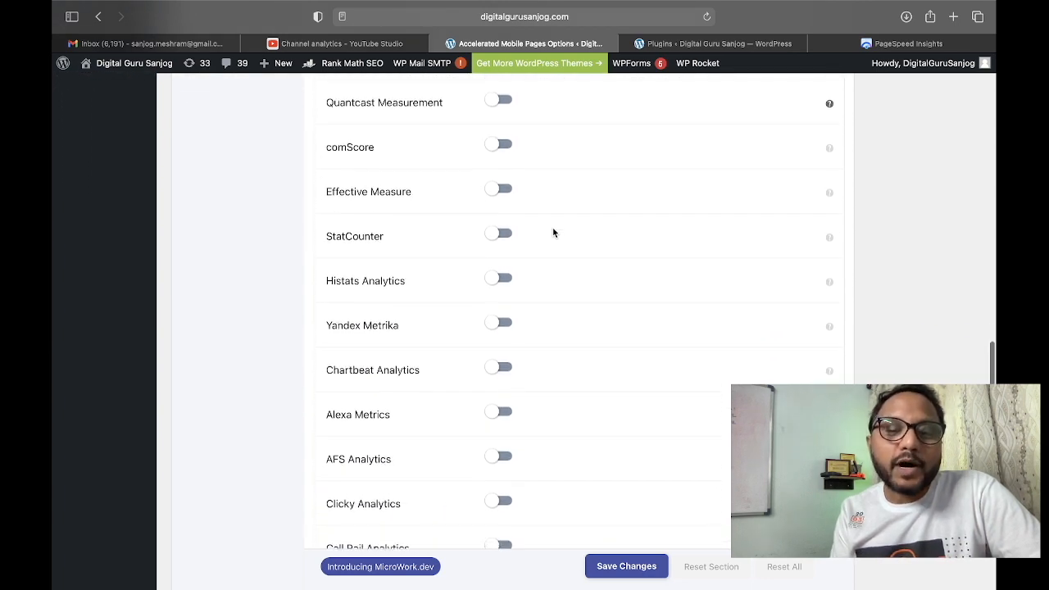
{"action": "scroll", "coordinate": [553, 233], "scroll_direction": "down", "scroll_amount": 6}
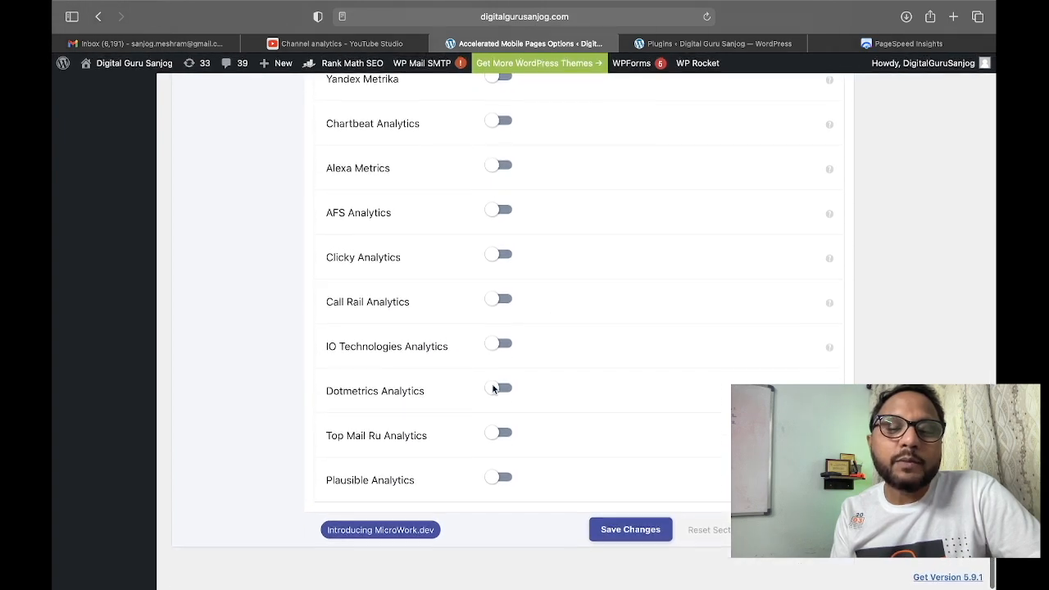
{"action": "scroll", "coordinate": [449, 505], "scroll_direction": "up", "scroll_amount": 1}
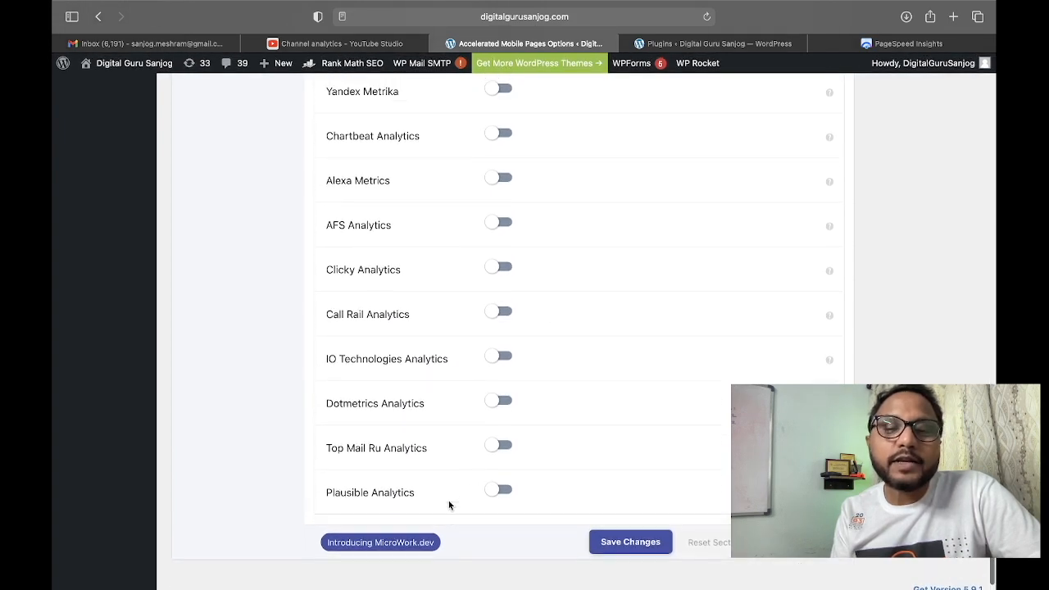
{"action": "scroll", "coordinate": [450, 505], "scroll_direction": "up", "scroll_amount": 8}
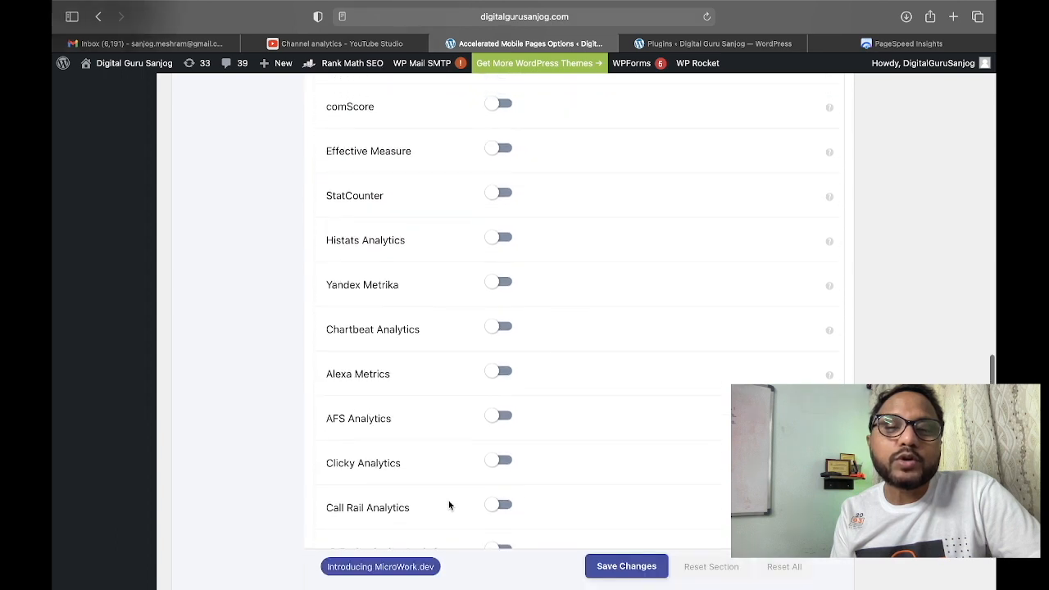
{"action": "scroll", "coordinate": [450, 505], "scroll_direction": "up", "scroll_amount": 4}
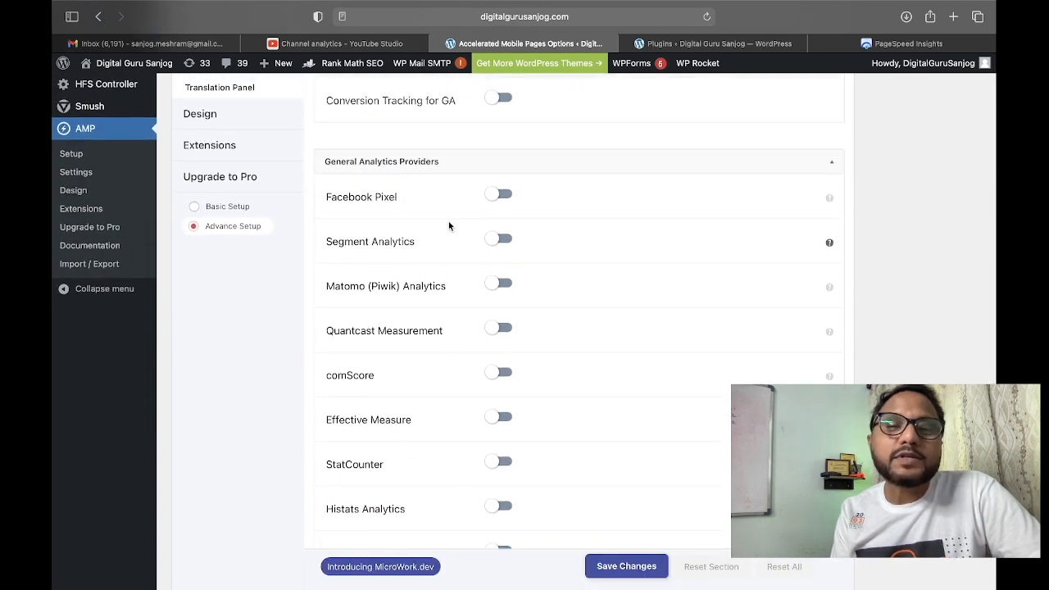
{"action": "scroll", "coordinate": [449, 226], "scroll_direction": "up", "scroll_amount": 6}
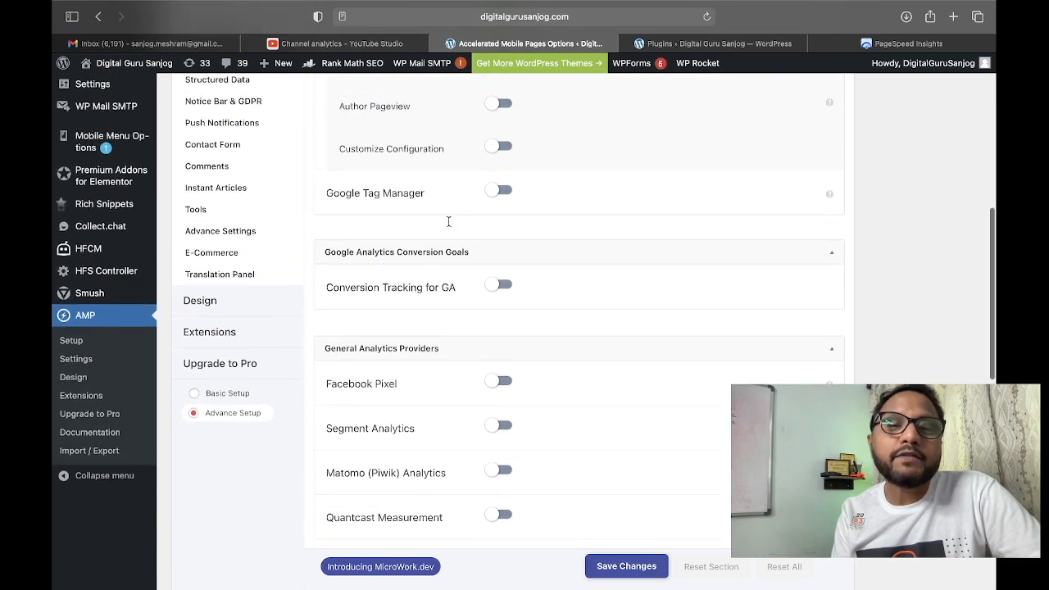
{"action": "scroll", "coordinate": [431, 240], "scroll_direction": "up", "scroll_amount": 3}
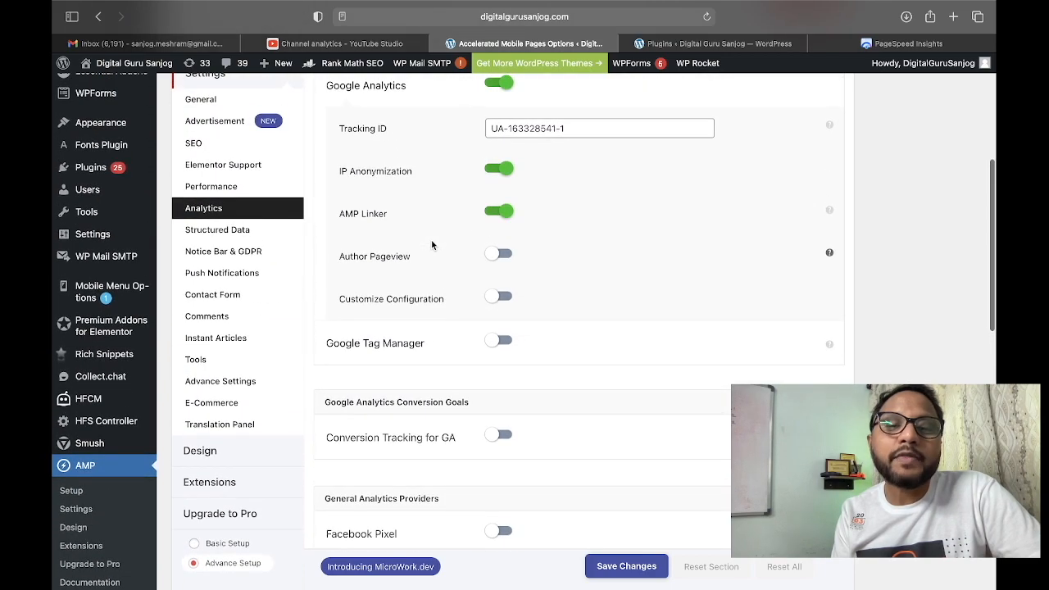
{"action": "scroll", "coordinate": [407, 357], "scroll_direction": "down", "scroll_amount": 5}
{"action": "scroll", "coordinate": [470, 356], "scroll_direction": "up", "scroll_amount": 12}
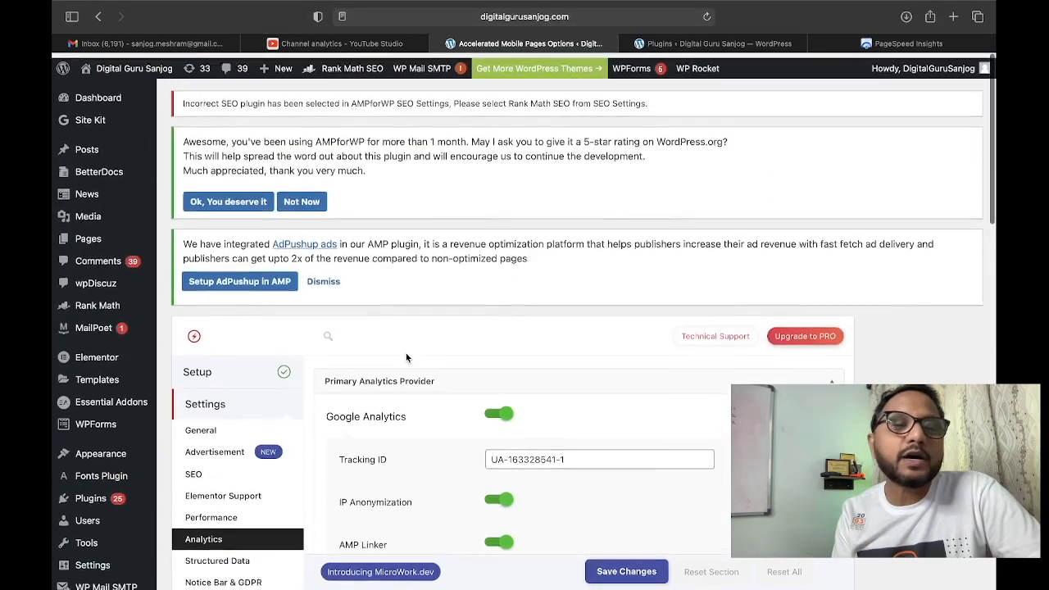
Go through the analytics providers down to Plausible Analytics and save the Analytics settings.
{"action": "scroll", "coordinate": [341, 328], "scroll_direction": "down", "scroll_amount": 12}
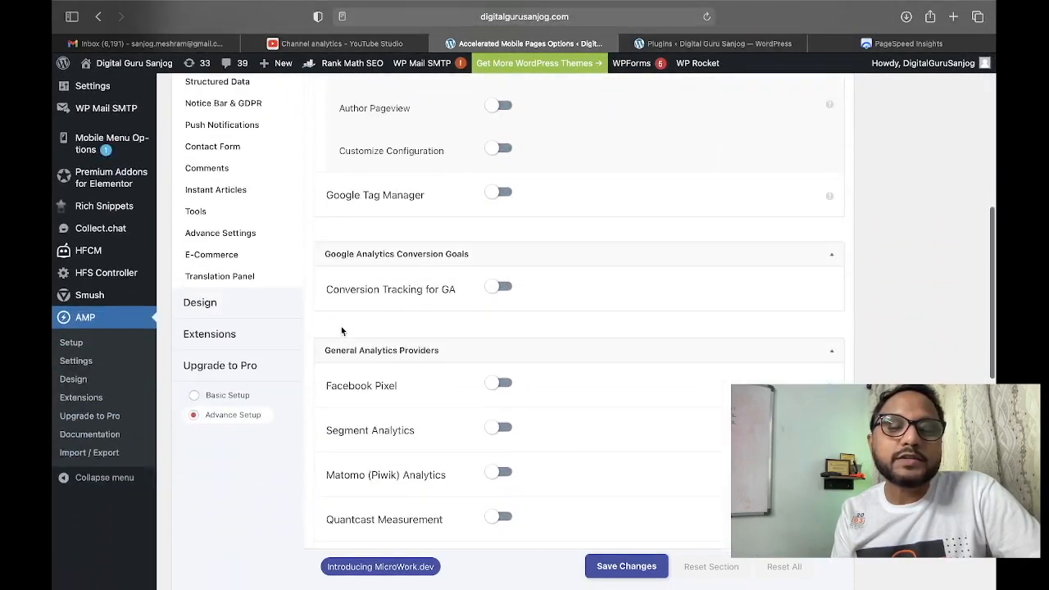
{"action": "scroll", "coordinate": [342, 330], "scroll_direction": "up", "scroll_amount": 3}
{"action": "scroll", "coordinate": [342, 327], "scroll_direction": "down", "scroll_amount": 15}
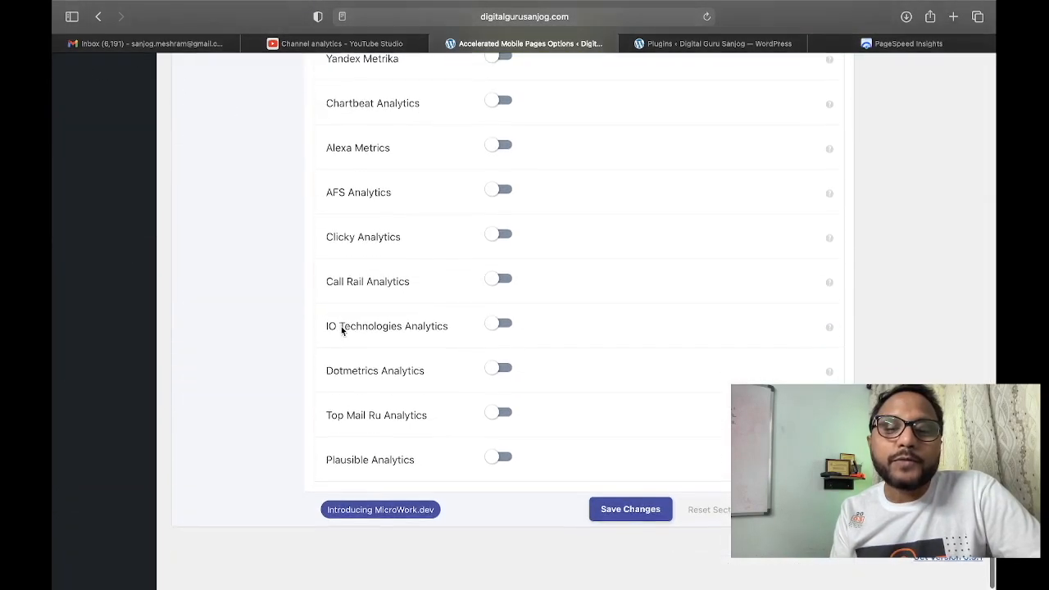
{"action": "left_click", "coordinate": [630, 532]}
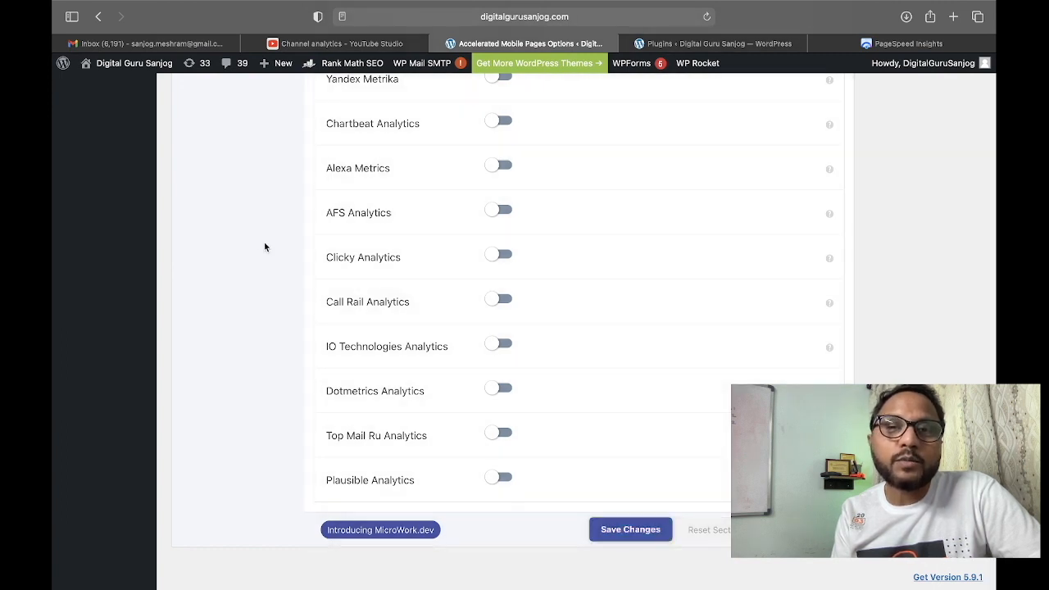
In the Structured Data settings, choose BlogPosting as the schema type for Posts and check the Pages schema type selection.
{"action": "scroll", "coordinate": [254, 254], "scroll_direction": "up", "scroll_amount": 6}
{"action": "scroll", "coordinate": [256, 254], "scroll_direction": "up", "scroll_amount": 3}
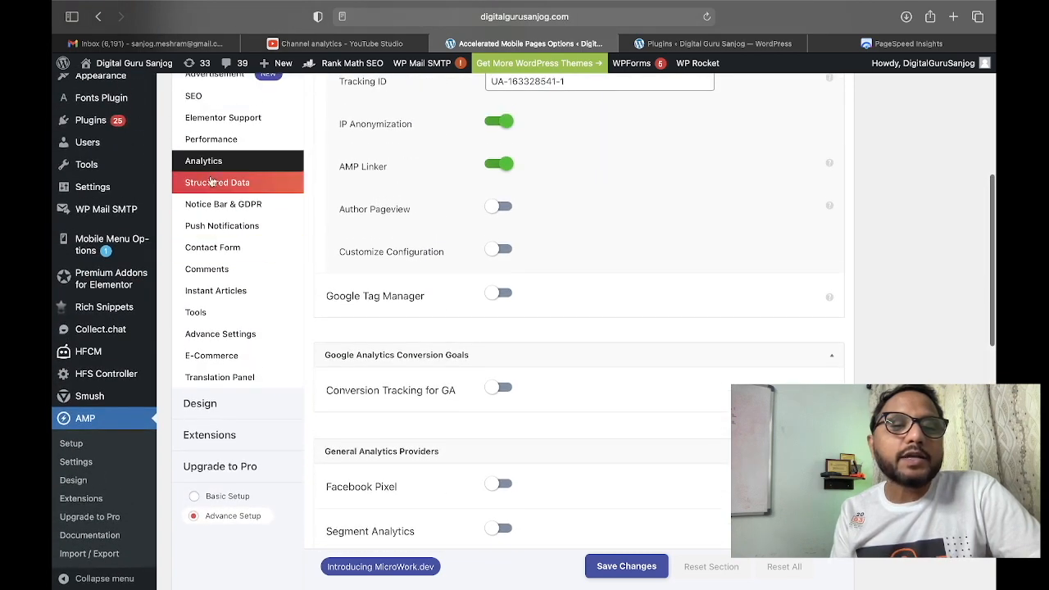
{"action": "left_click", "coordinate": [210, 186]}
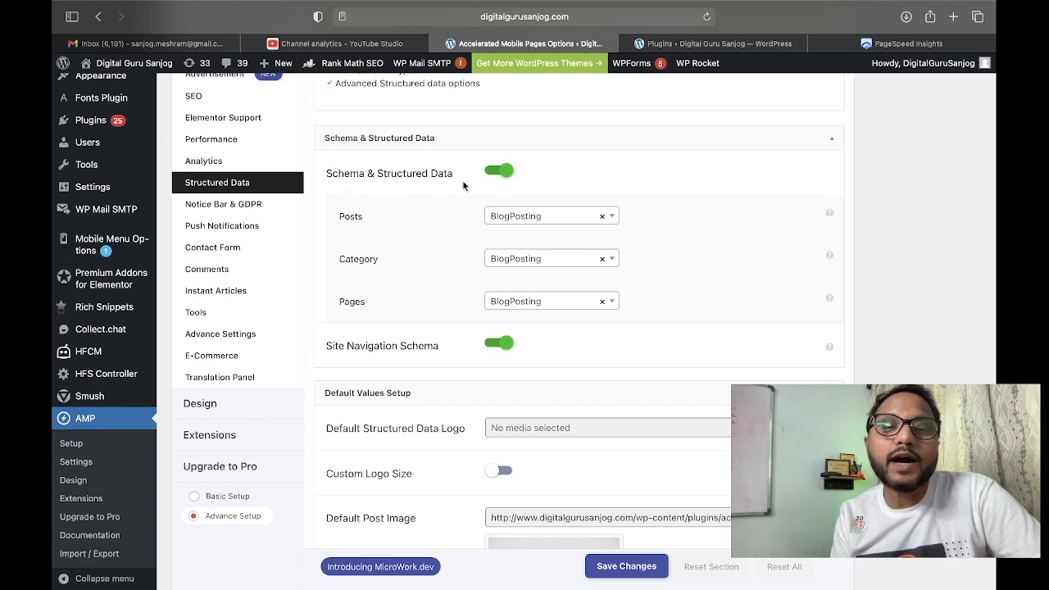
{"action": "left_click", "coordinate": [529, 217]}
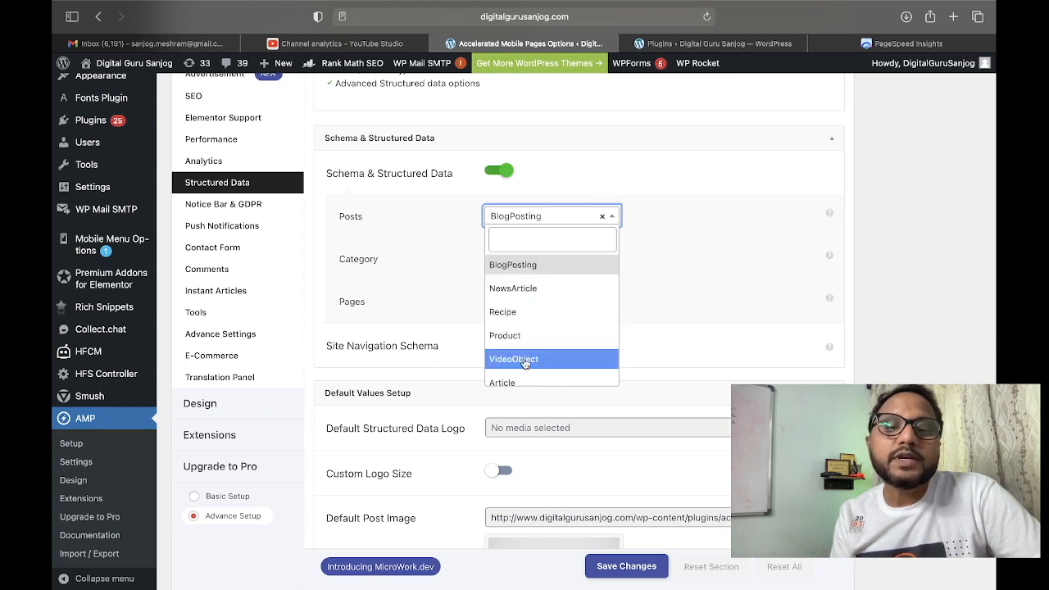
{"action": "left_click", "coordinate": [541, 266]}
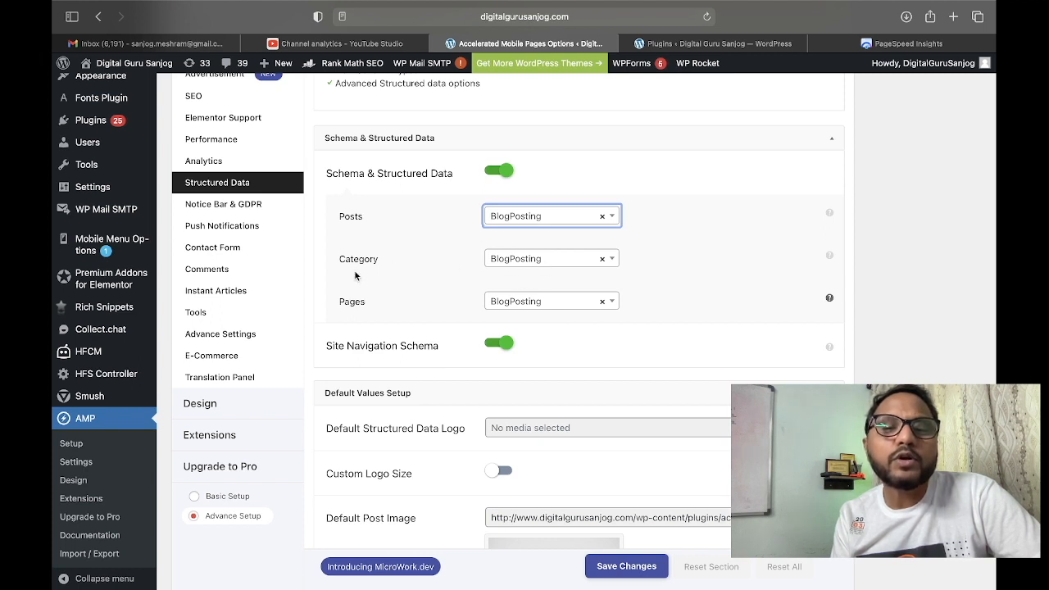
{"action": "left_click", "coordinate": [494, 306]}
{"action": "left_click", "coordinate": [426, 276]}
Review the Site Navigation Schema and Default Values Setup options in Structured Data, and save the changes.
{"action": "scroll", "coordinate": [426, 279], "scroll_direction": "down", "scroll_amount": 2}
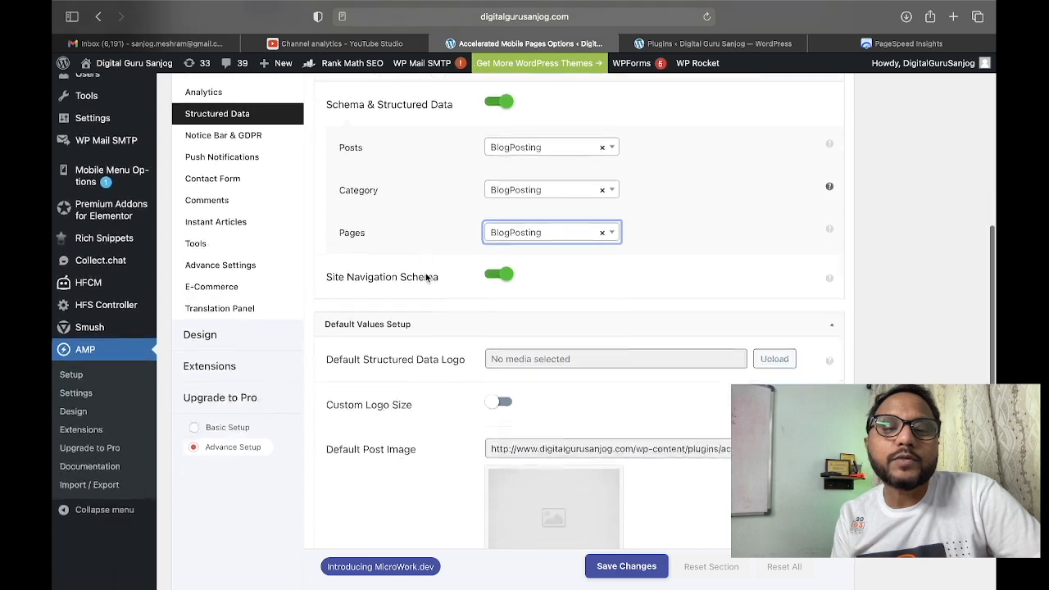
{"action": "scroll", "coordinate": [427, 276], "scroll_direction": "down", "scroll_amount": 3}
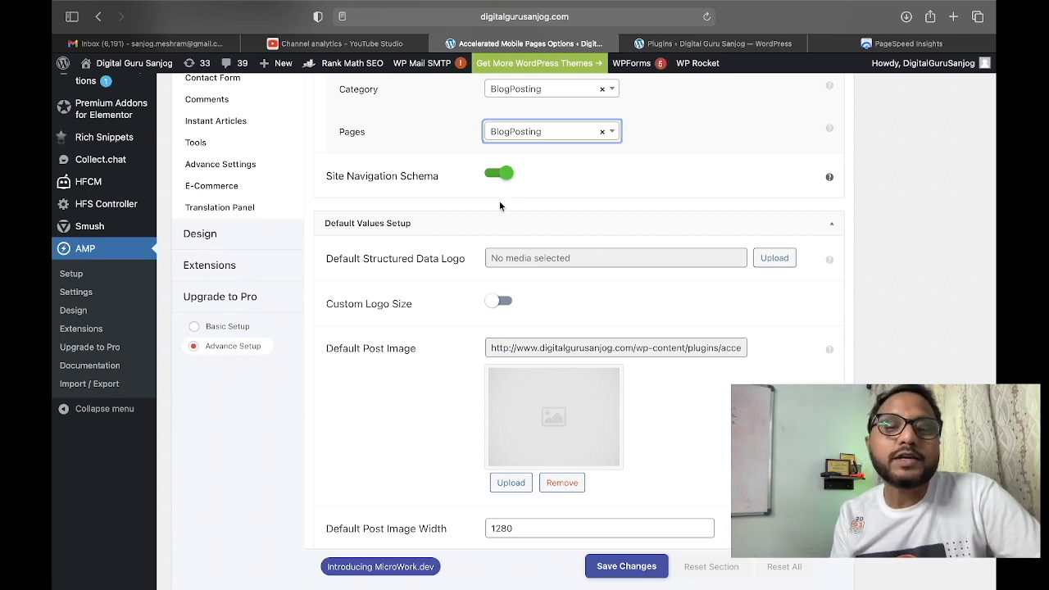
{"action": "scroll", "coordinate": [457, 275], "scroll_direction": "down", "scroll_amount": 5}
{"action": "scroll", "coordinate": [458, 279], "scroll_direction": "down", "scroll_amount": 4}
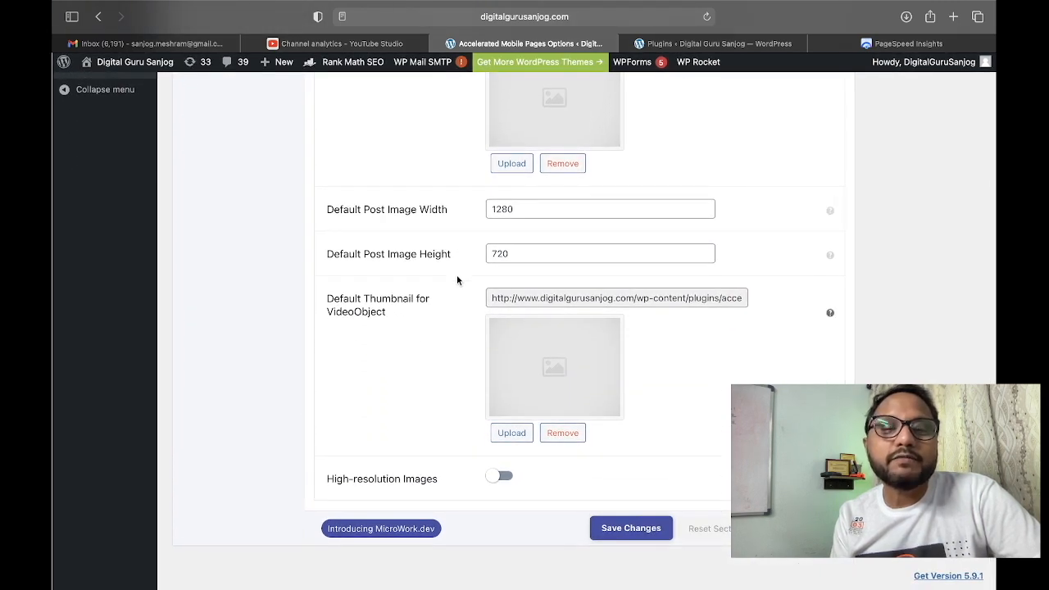
{"action": "scroll", "coordinate": [504, 434], "scroll_direction": "up", "scroll_amount": 5}
{"action": "scroll", "coordinate": [504, 435], "scroll_direction": "down", "scroll_amount": 5}
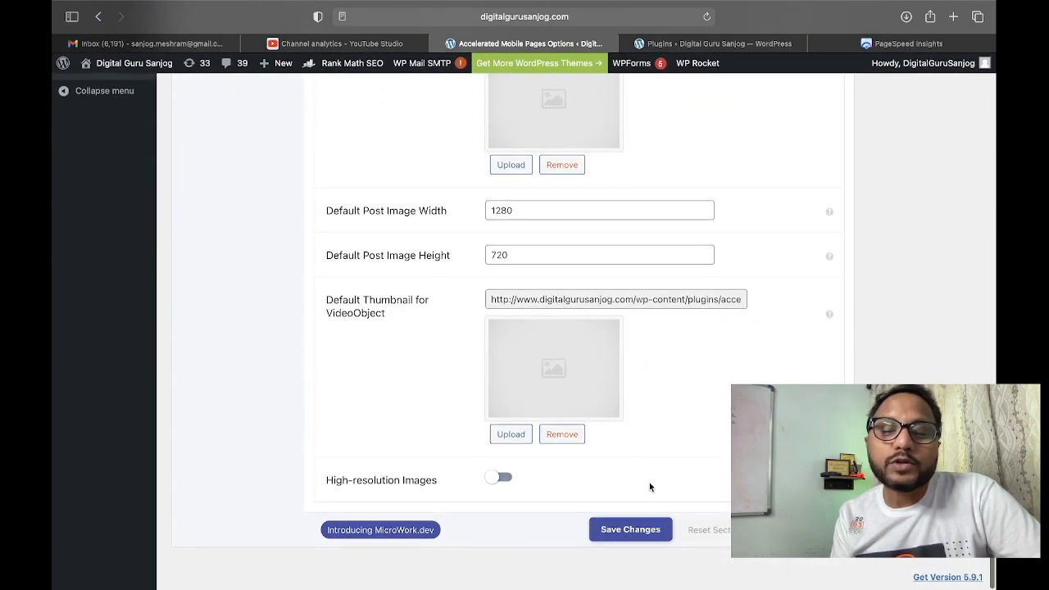
{"action": "left_click", "coordinate": [627, 530]}
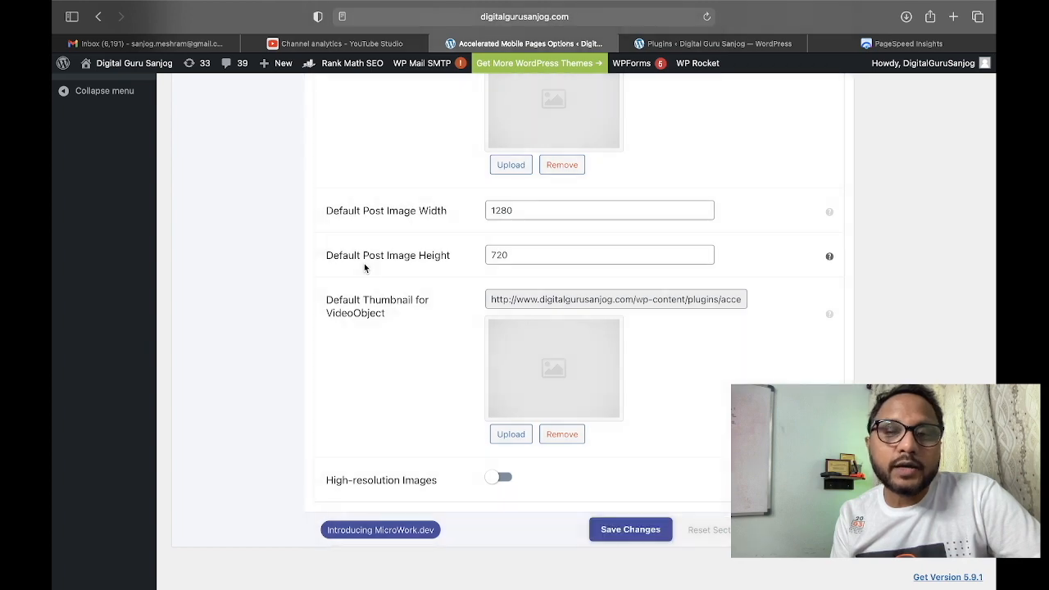
Open the Notice Bar & GDPR settings and examine the Notifications, GDPR Compliancy and Quantcast Notice Bar options.
{"action": "scroll", "coordinate": [323, 199], "scroll_direction": "up", "scroll_amount": 6}
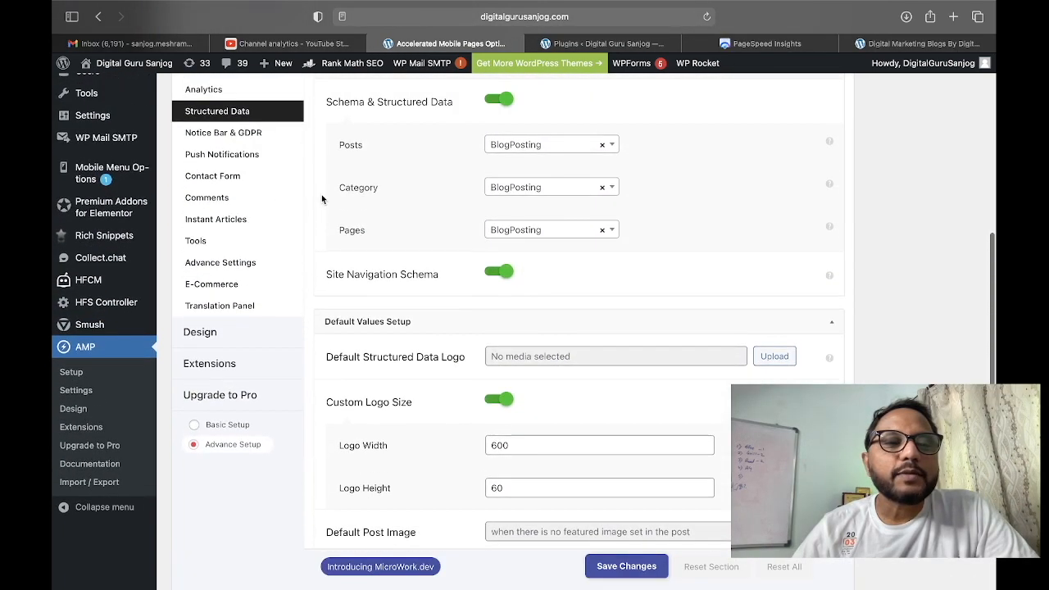
{"action": "left_click", "coordinate": [223, 182]}
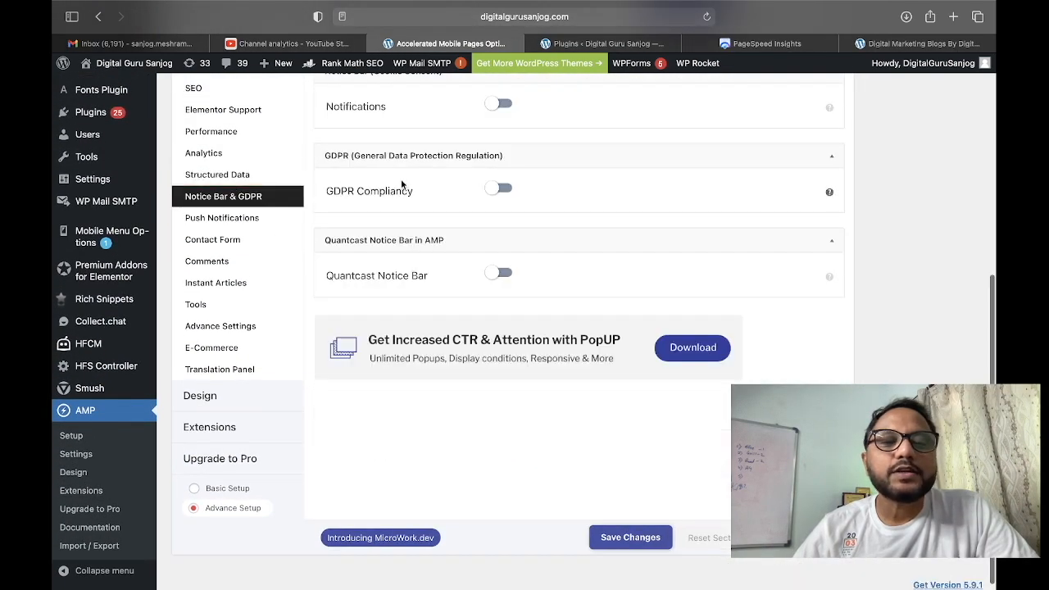
{"action": "scroll", "coordinate": [410, 197], "scroll_direction": "up", "scroll_amount": 2}
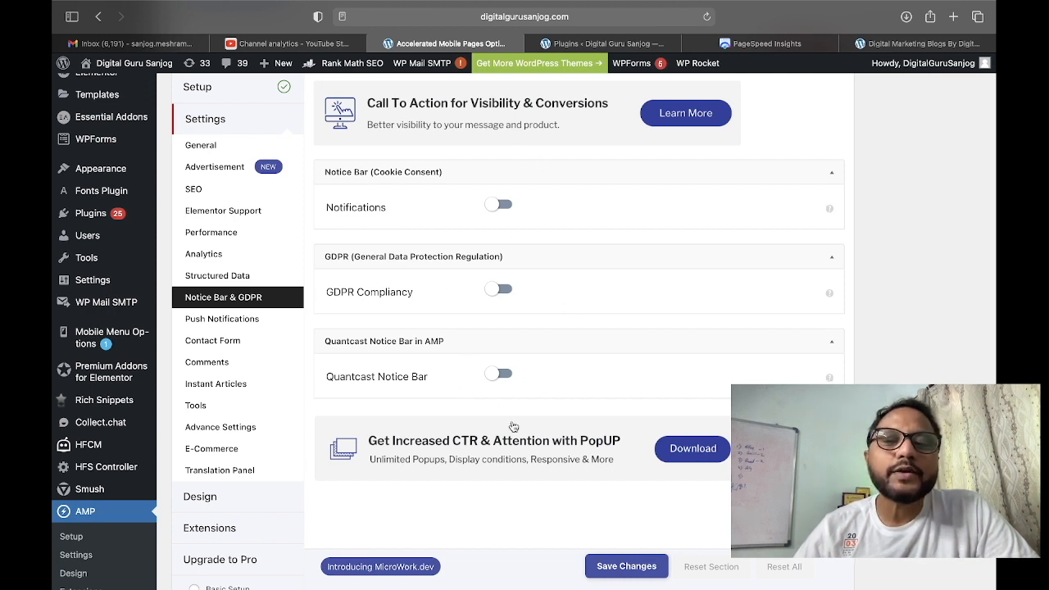
Open the Push Notifications settings and view the available integration services without choosing one.
{"action": "left_click", "coordinate": [255, 323]}
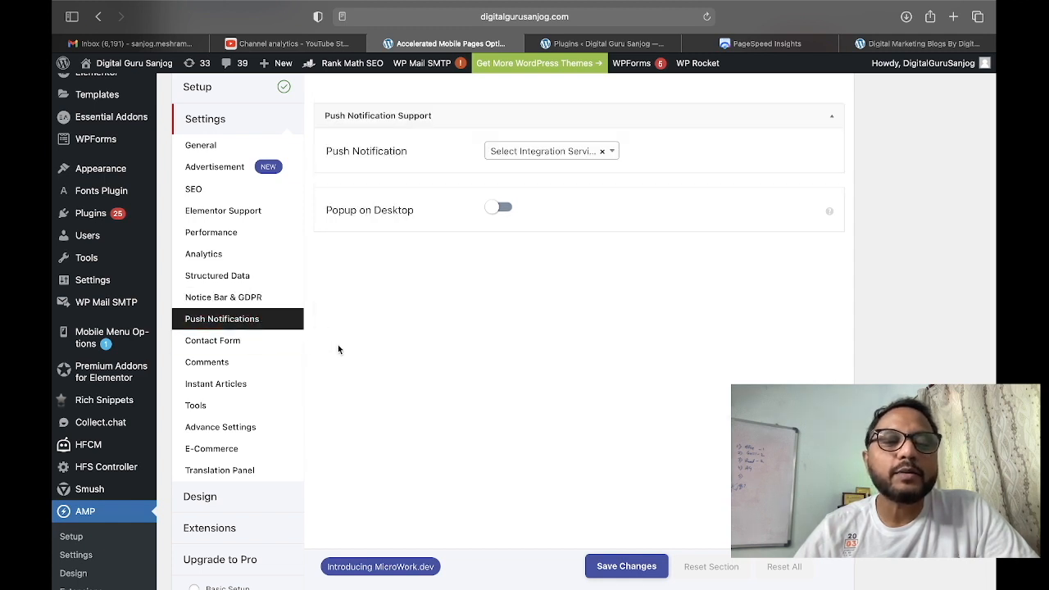
{"action": "scroll", "coordinate": [450, 258], "scroll_direction": "up", "scroll_amount": 2}
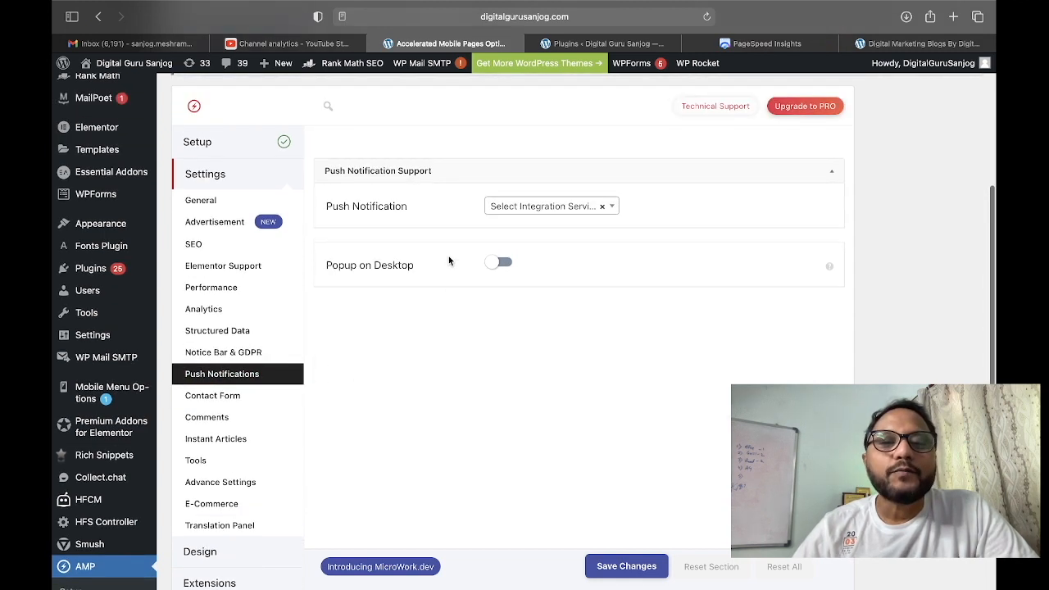
{"action": "left_click", "coordinate": [570, 207]}
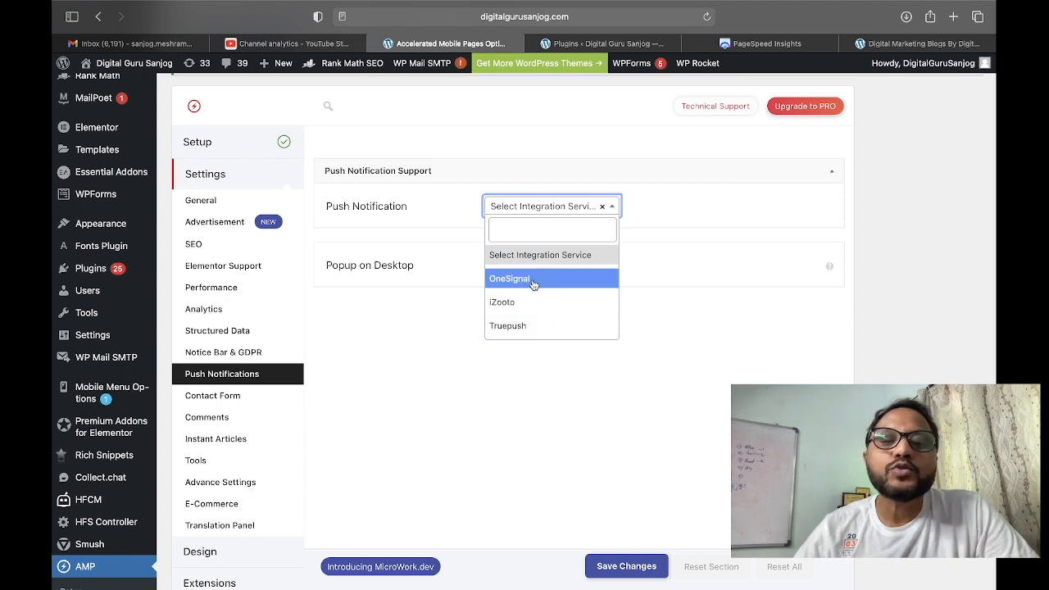
{"action": "left_click", "coordinate": [452, 288]}
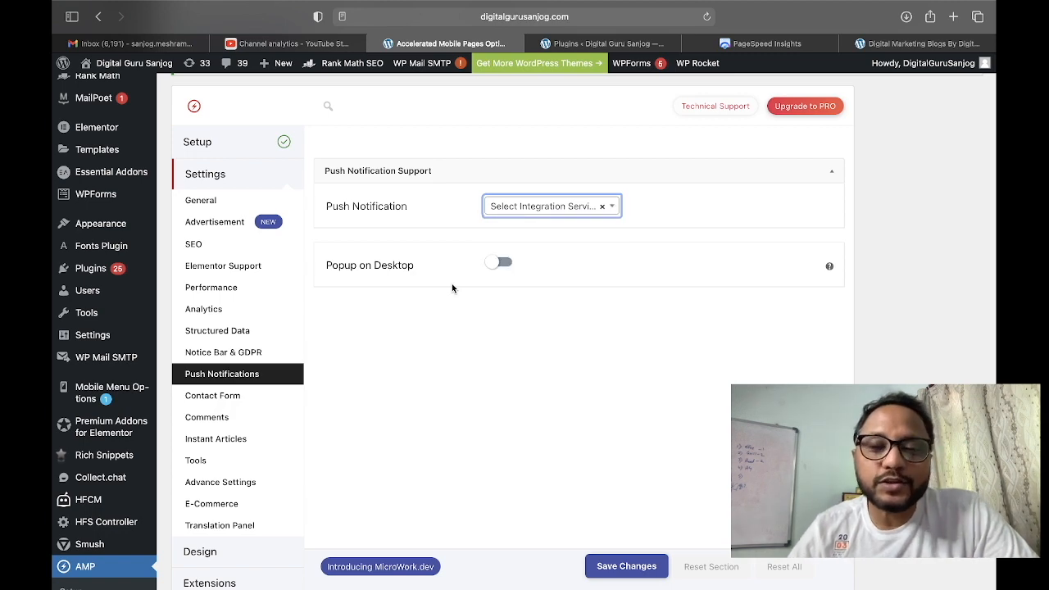
{"action": "scroll", "coordinate": [451, 288], "scroll_direction": "down", "scroll_amount": 1}
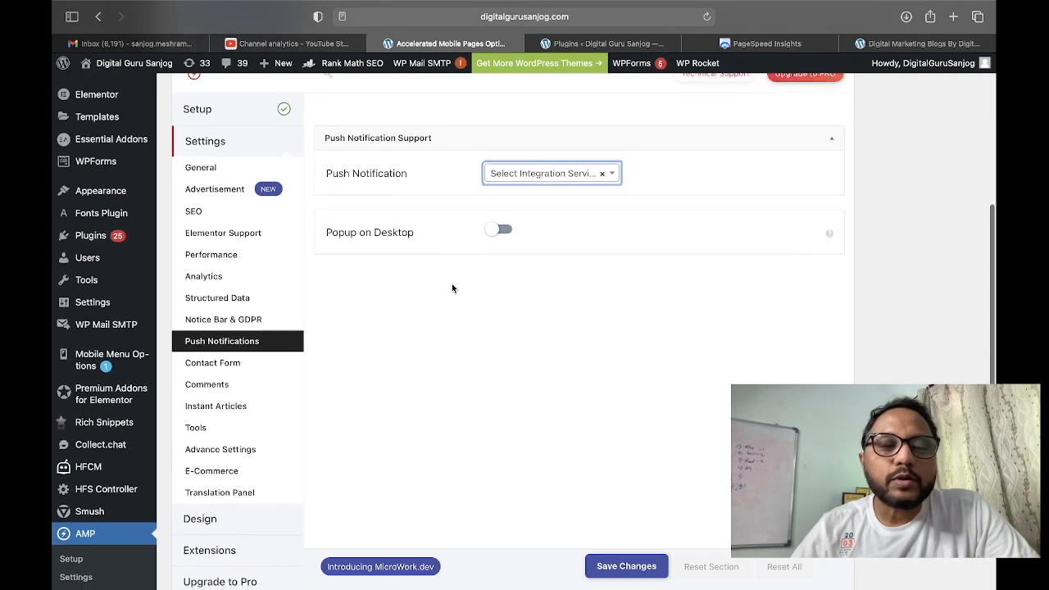
Open the Contact Form settings and examine the Contact Form 7, Gravity Forms and Ninja Forms support options.
{"action": "scroll", "coordinate": [452, 287], "scroll_direction": "down", "scroll_amount": 1}
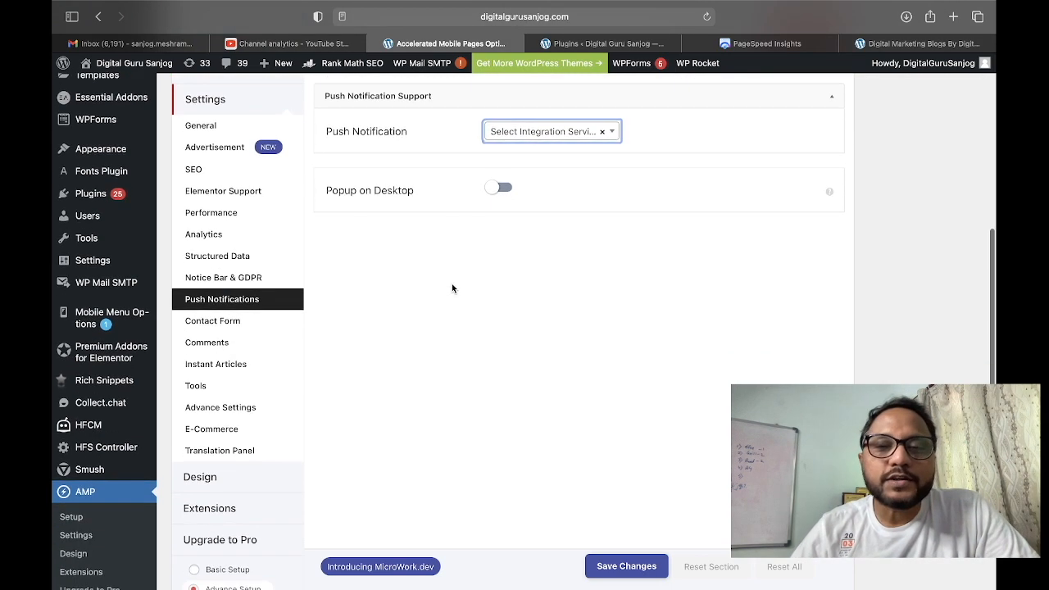
{"action": "left_click", "coordinate": [233, 325]}
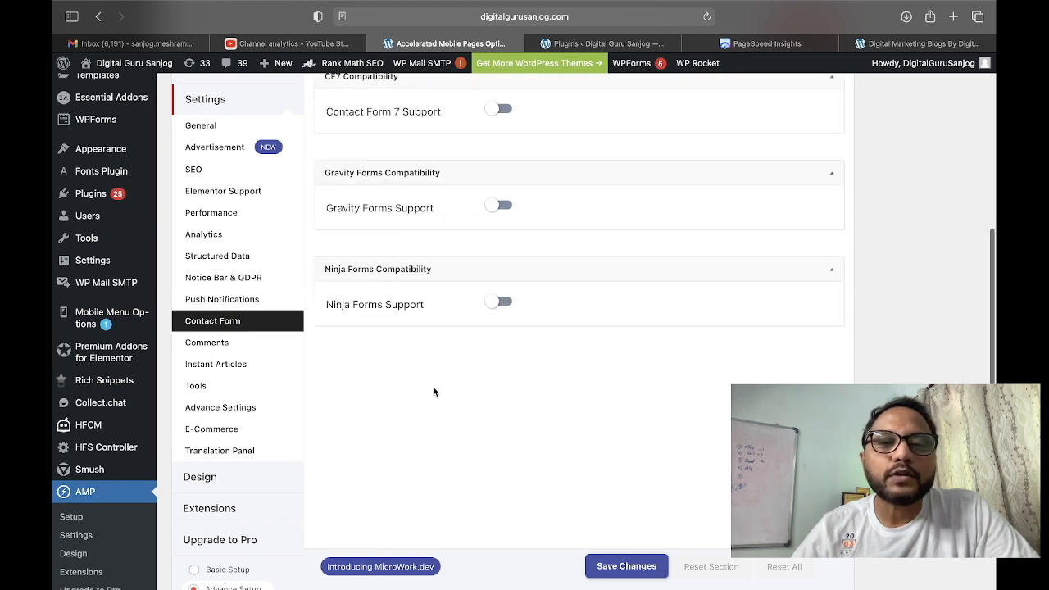
{"action": "scroll", "coordinate": [468, 243], "scroll_direction": "up", "scroll_amount": 3}
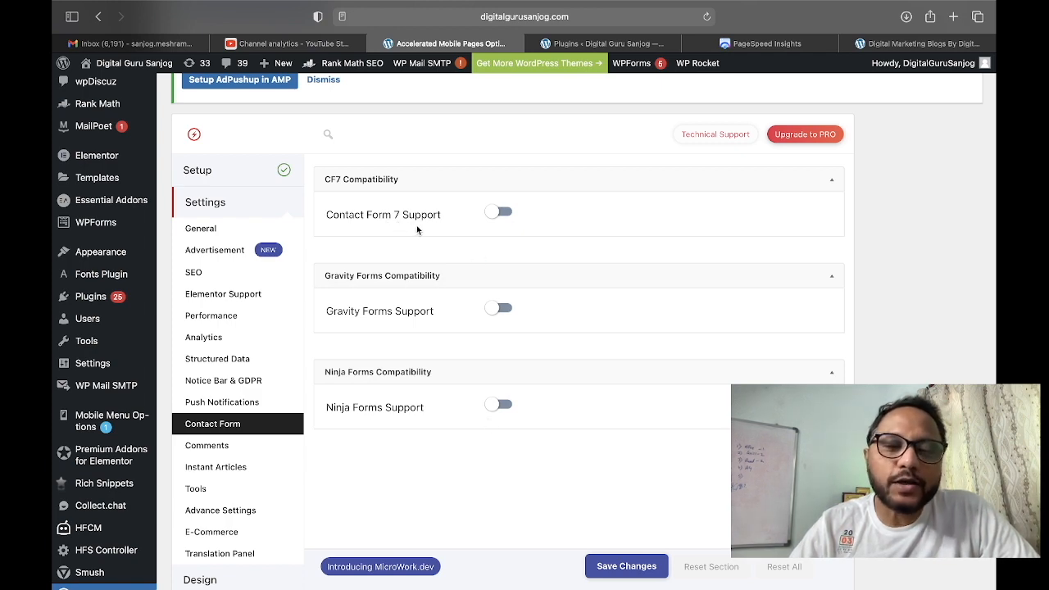
{"action": "scroll", "coordinate": [417, 230], "scroll_direction": "down", "scroll_amount": 2}
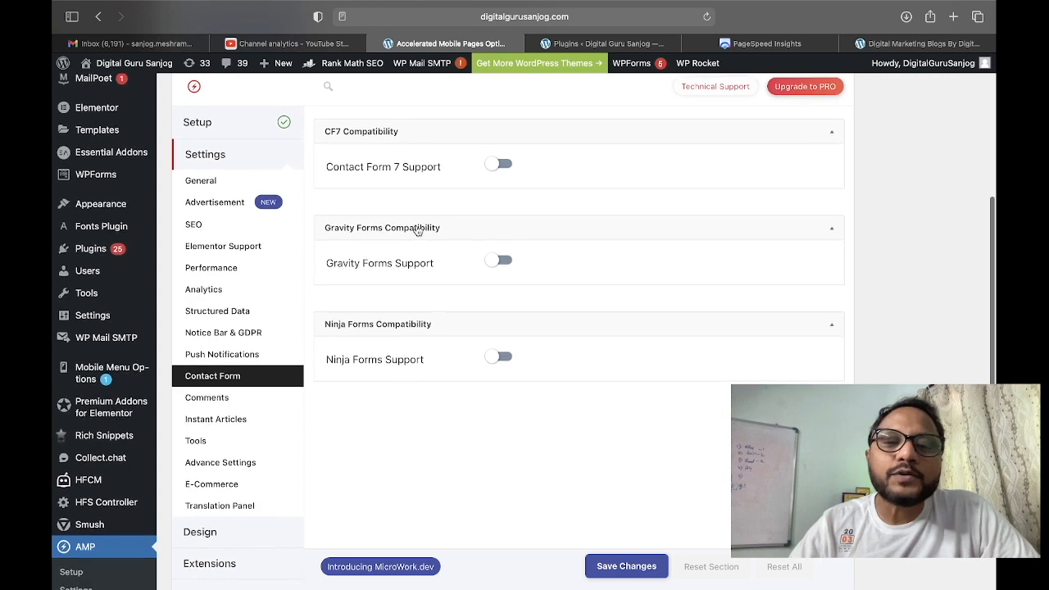
Open the Comments settings and examine the Display and Discussion options, including the No of Comments value.
{"action": "scroll", "coordinate": [417, 230], "scroll_direction": "down", "scroll_amount": 5}
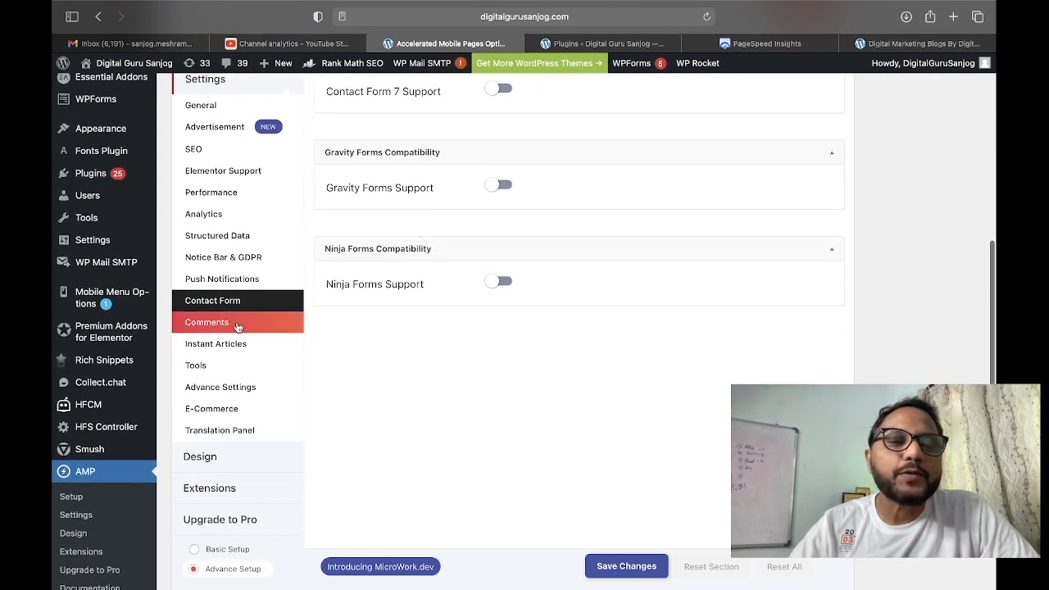
{"action": "left_click", "coordinate": [231, 328]}
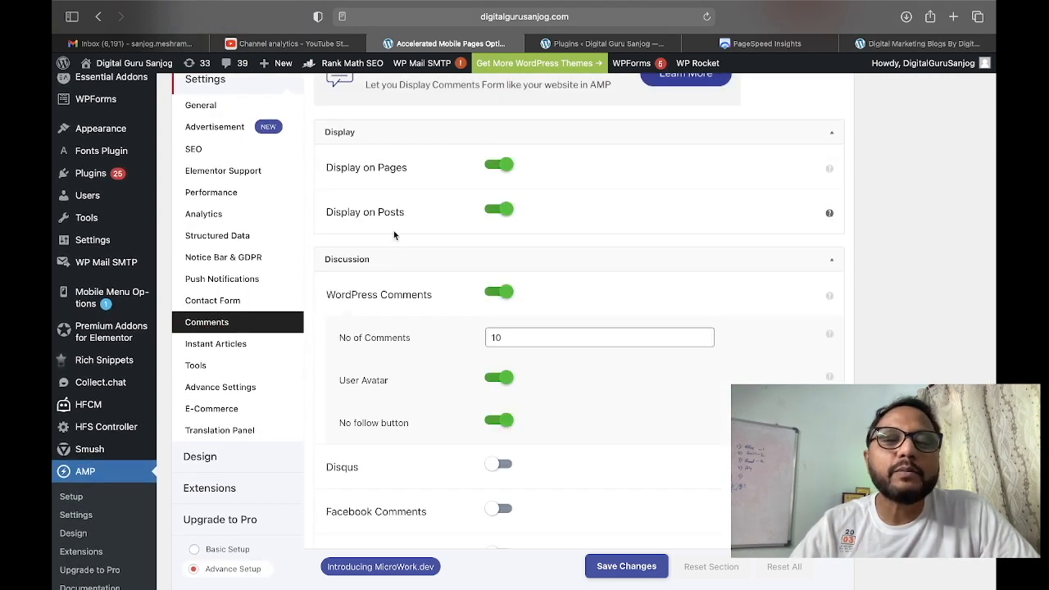
{"action": "scroll", "coordinate": [394, 235], "scroll_direction": "up", "scroll_amount": 2}
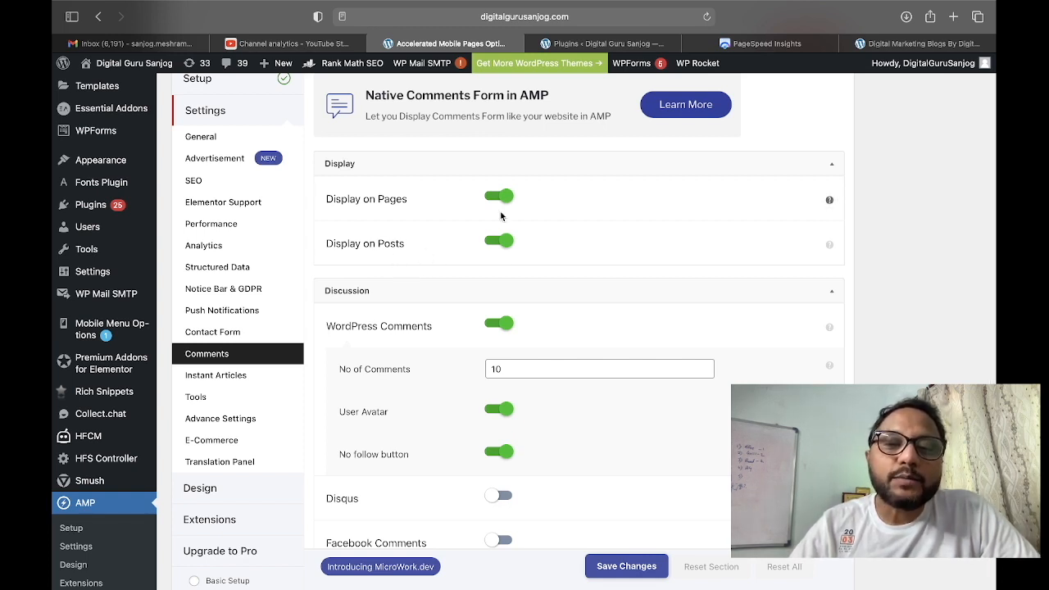
{"action": "scroll", "coordinate": [410, 373], "scroll_direction": "down", "scroll_amount": 2}
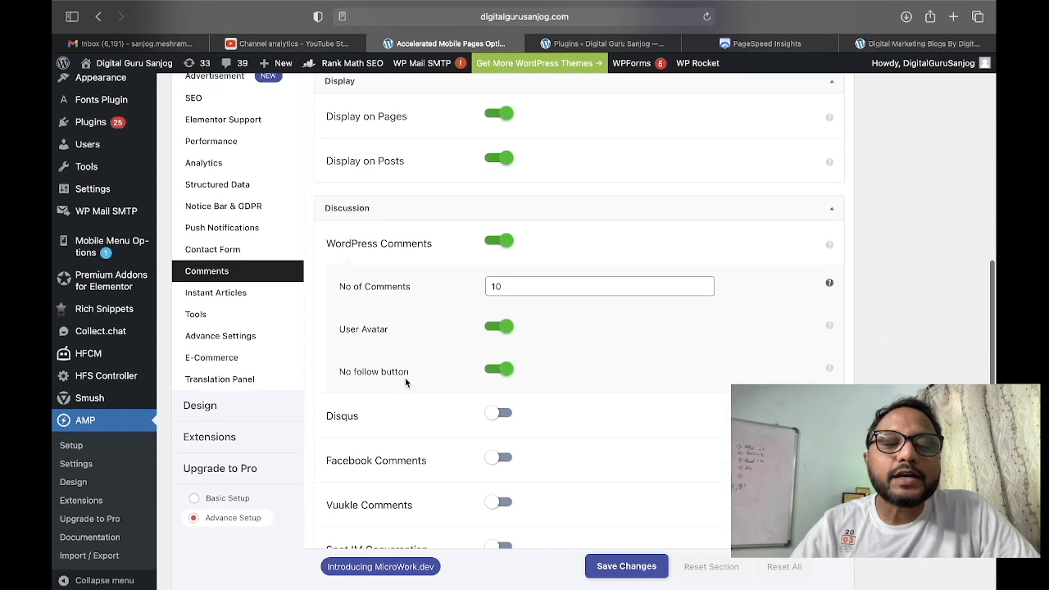
{"action": "left_click", "coordinate": [505, 286]}
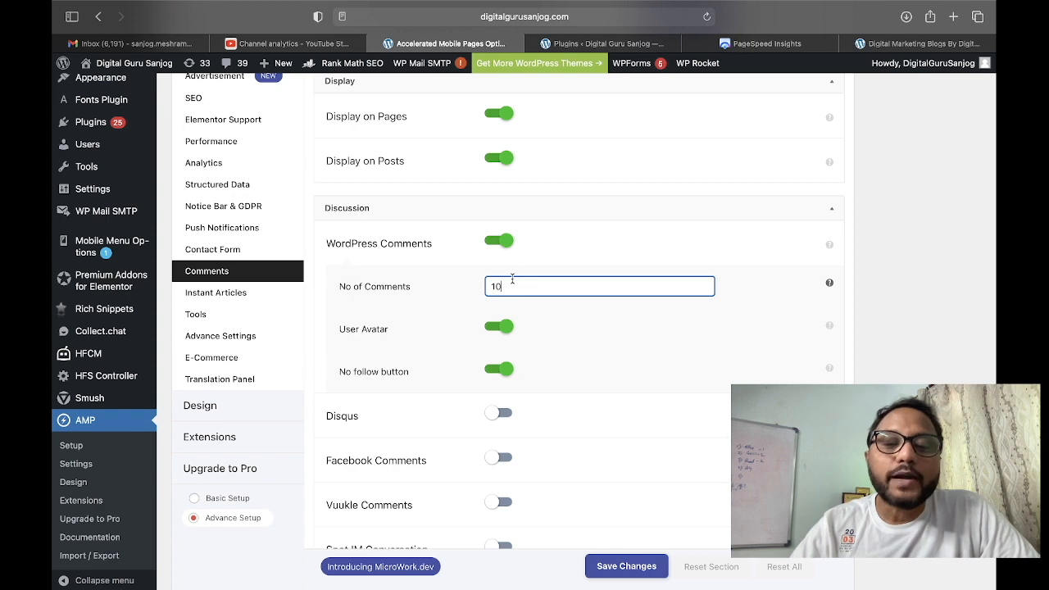
{"action": "scroll", "coordinate": [451, 342], "scroll_direction": "down", "scroll_amount": 2}
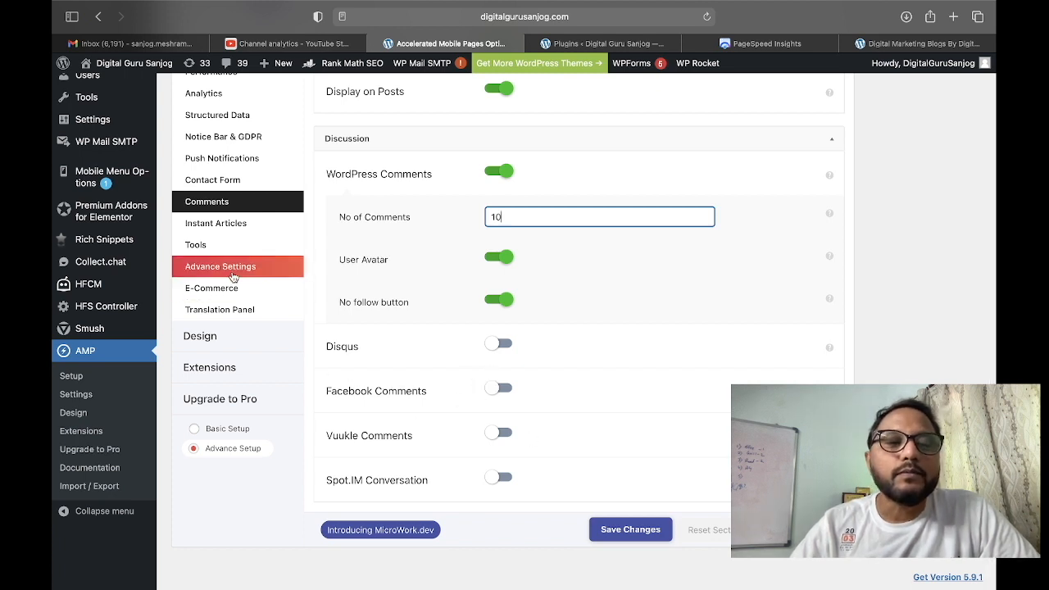
Open the Instant Articles settings, enable Instant Articles to examine its Facebook options, and switch it back off.
{"action": "left_click", "coordinate": [232, 229]}
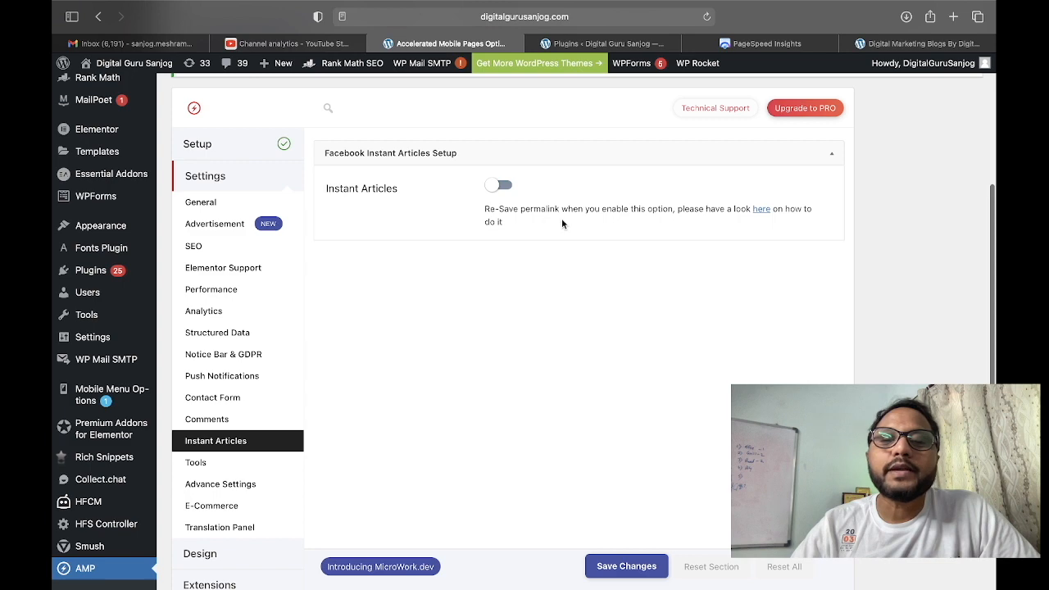
{"action": "left_click", "coordinate": [494, 188]}
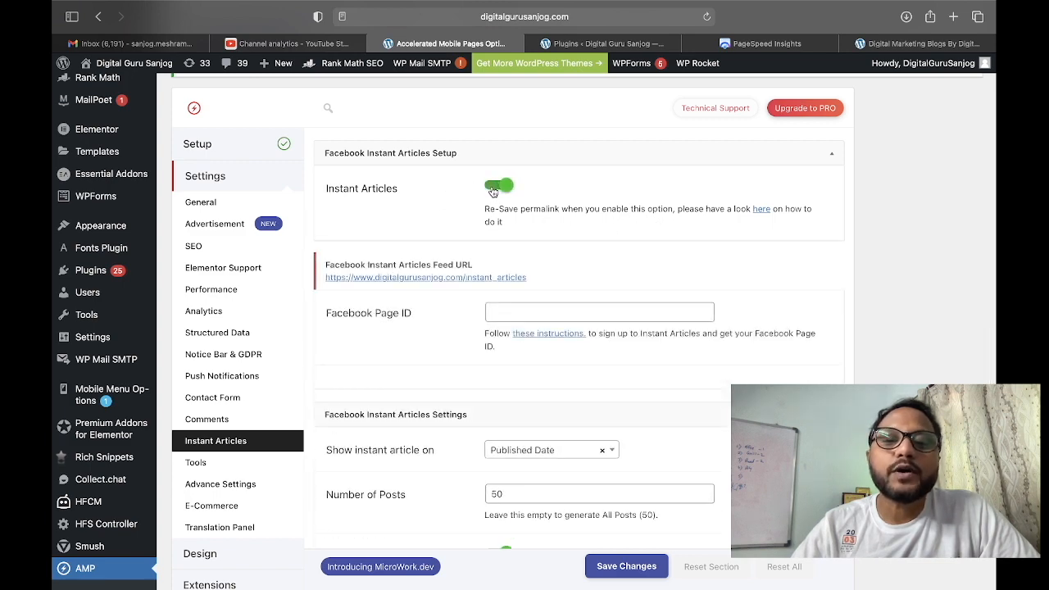
{"action": "scroll", "coordinate": [459, 369], "scroll_direction": "down", "scroll_amount": 2}
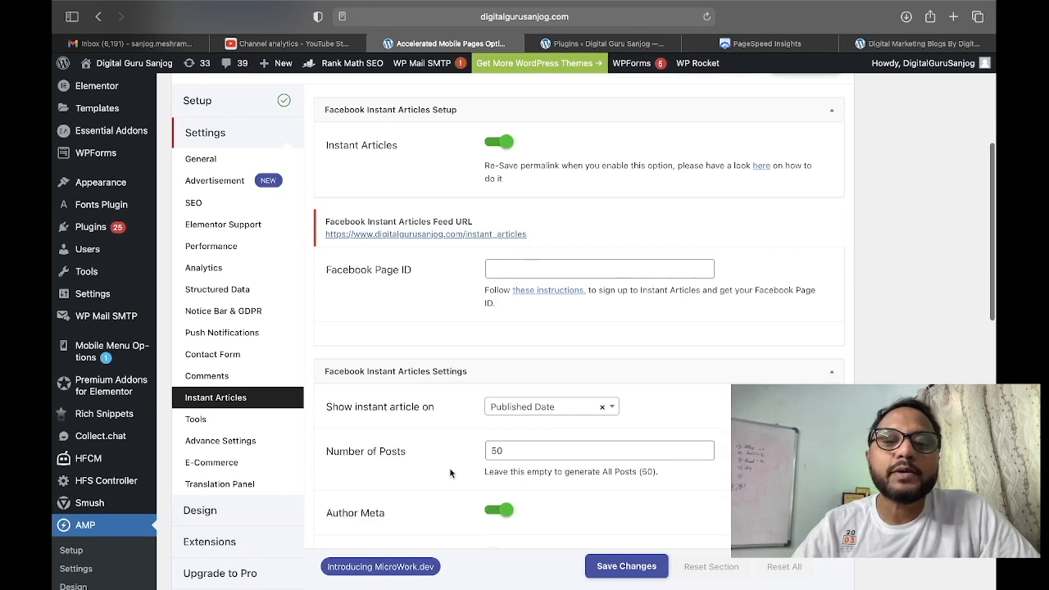
{"action": "scroll", "coordinate": [447, 217], "scroll_direction": "up", "scroll_amount": 1}
{"action": "scroll", "coordinate": [445, 217], "scroll_direction": "down", "scroll_amount": 2}
{"action": "scroll", "coordinate": [445, 217], "scroll_direction": "up", "scroll_amount": 3}
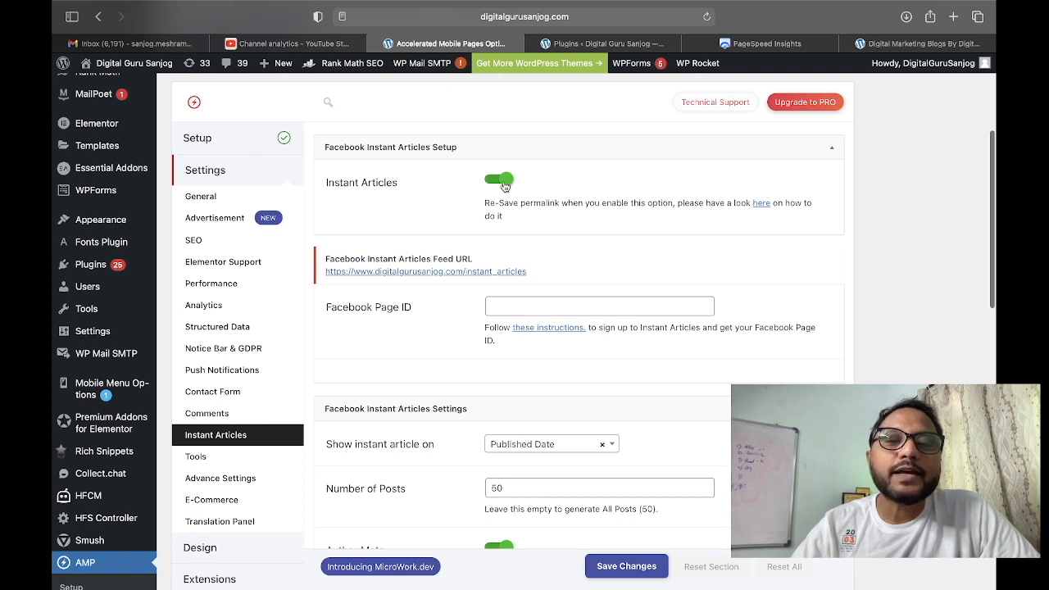
{"action": "left_click", "coordinate": [504, 182]}
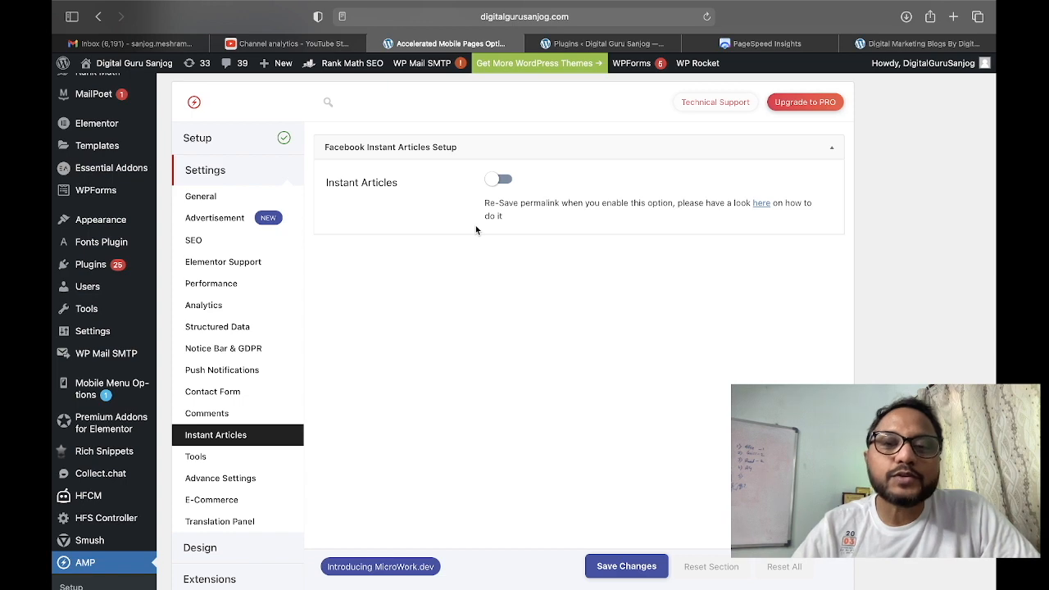
Open the plugin's Tools settings and examine the Hide AMP Bulk Tools category and tag fields, Query Monitor and Refresh Related Post options.
{"action": "scroll", "coordinate": [475, 230], "scroll_direction": "down", "scroll_amount": 1}
{"action": "scroll", "coordinate": [475, 230], "scroll_direction": "down", "scroll_amount": 2}
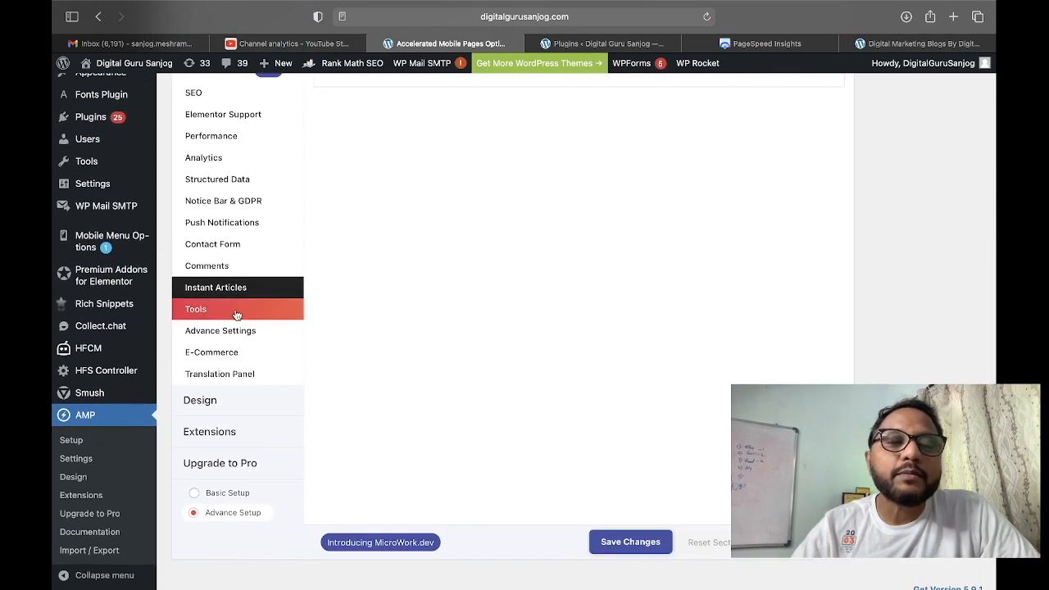
{"action": "left_click", "coordinate": [230, 313]}
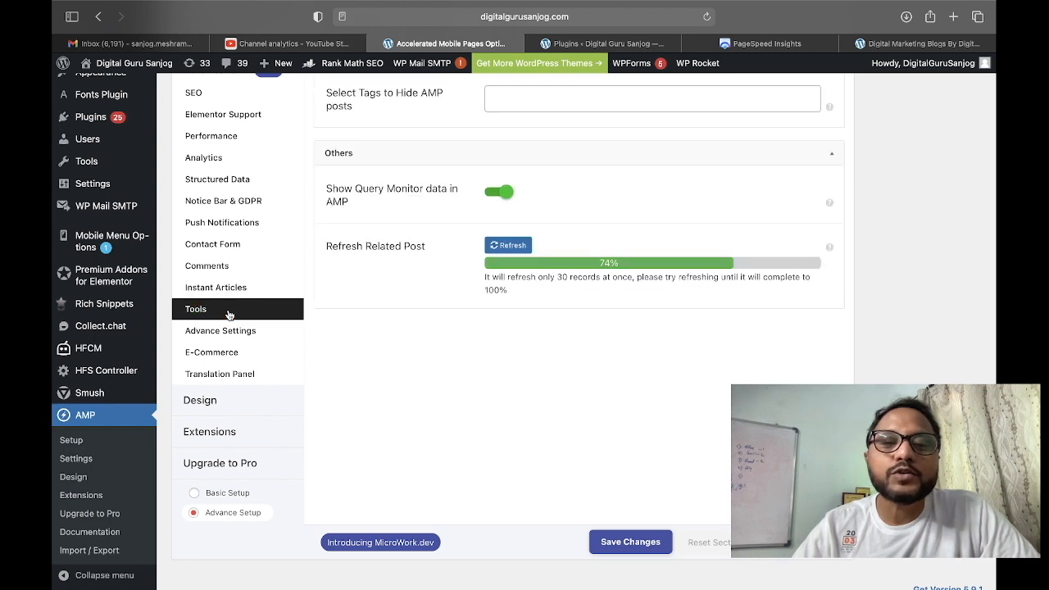
{"action": "scroll", "coordinate": [354, 308], "scroll_direction": "up", "scroll_amount": 3}
{"action": "scroll", "coordinate": [355, 310], "scroll_direction": "up", "scroll_amount": 2}
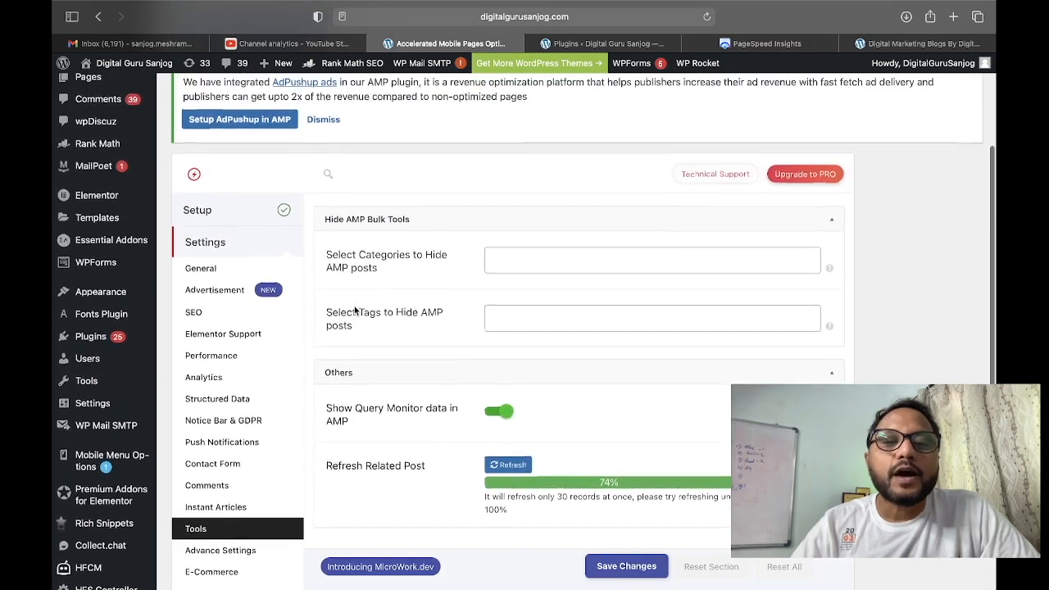
{"action": "scroll", "coordinate": [355, 309], "scroll_direction": "down", "scroll_amount": 1}
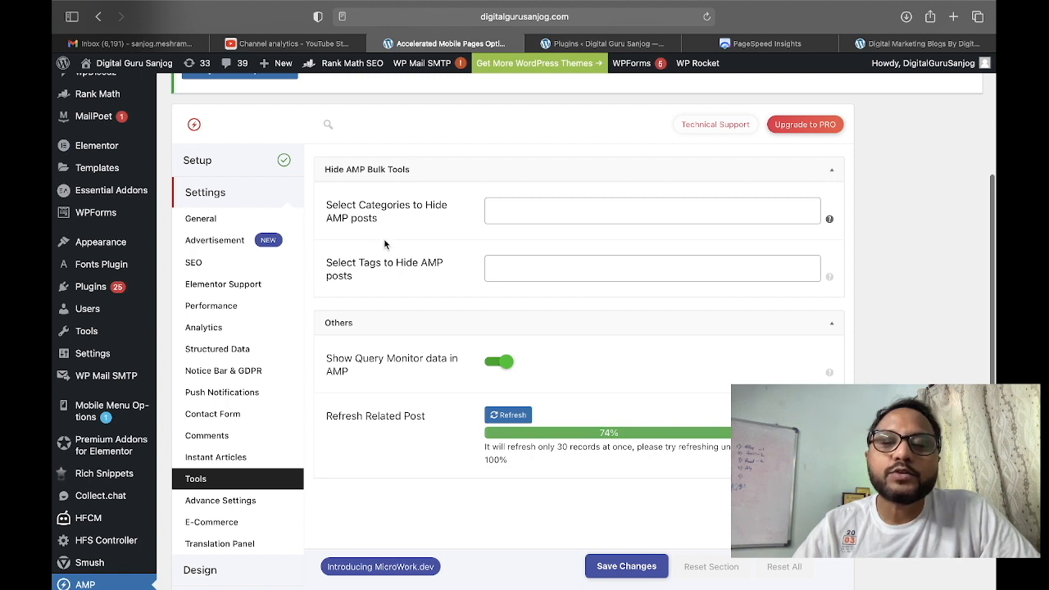
{"action": "left_click", "coordinate": [536, 215]}
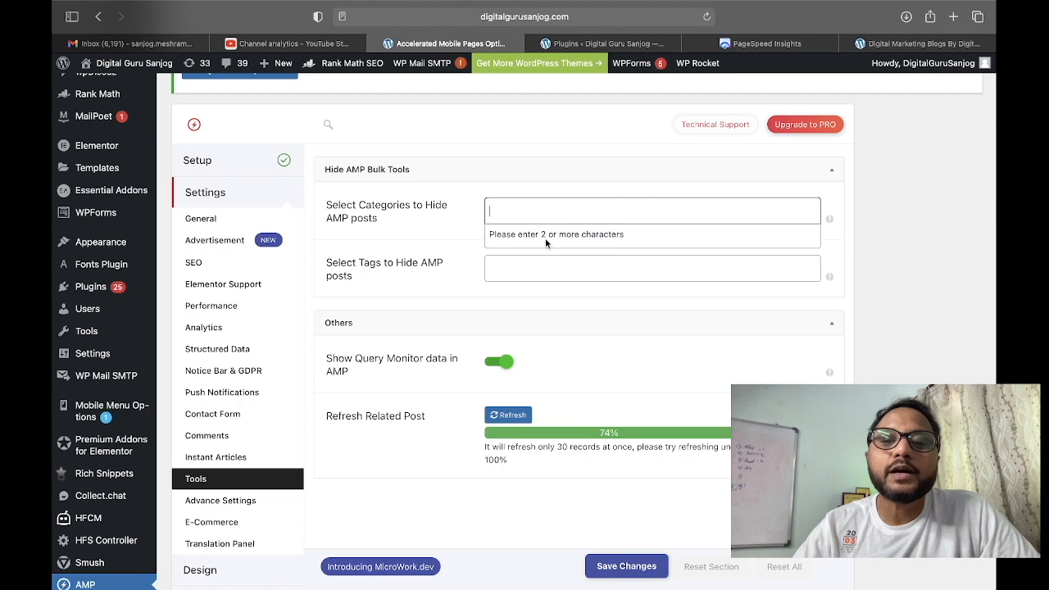
{"action": "left_click", "coordinate": [432, 227]}
{"action": "scroll", "coordinate": [403, 345], "scroll_direction": "down", "scroll_amount": 2}
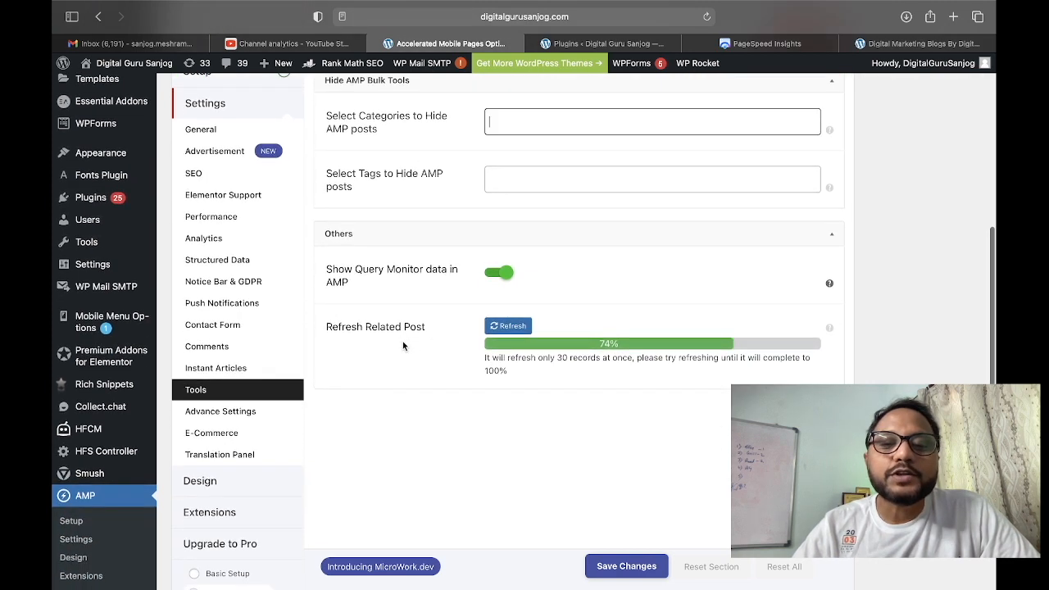
{"action": "scroll", "coordinate": [402, 345], "scroll_direction": "down", "scroll_amount": 2}
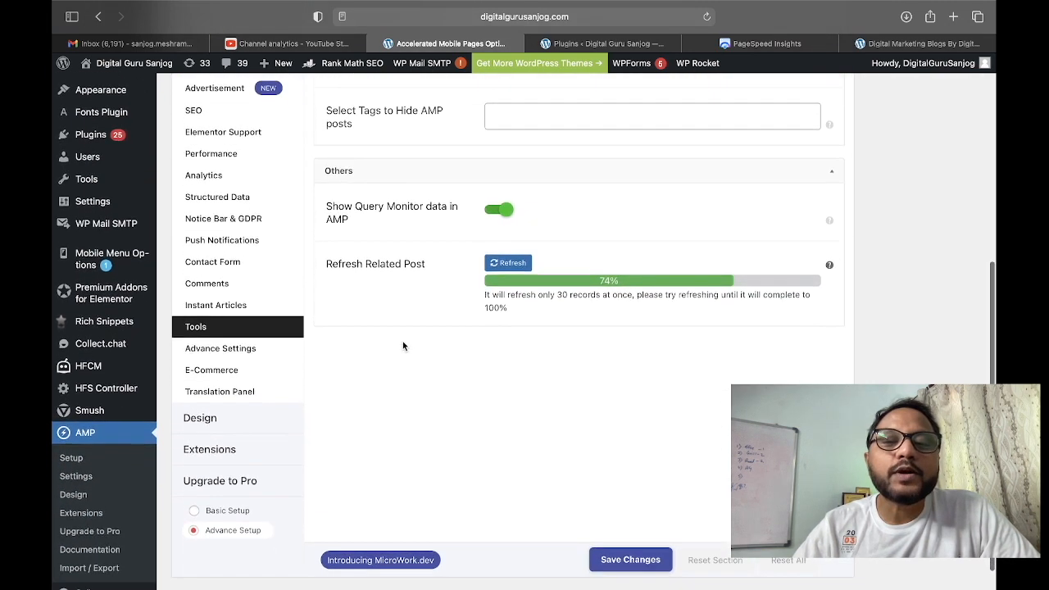
{"action": "scroll", "coordinate": [403, 345], "scroll_direction": "down", "scroll_amount": 1}
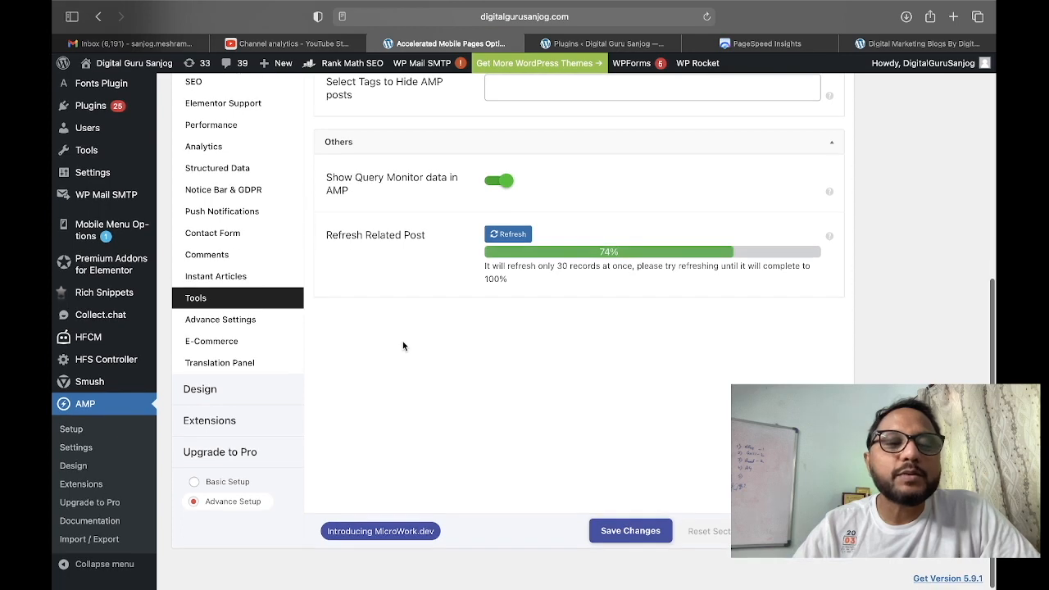
Open the Advance Settings and turn off Mobile Redirection.
{"action": "left_click", "coordinate": [242, 327]}
{"action": "scroll", "coordinate": [361, 274], "scroll_direction": "up", "scroll_amount": 5}
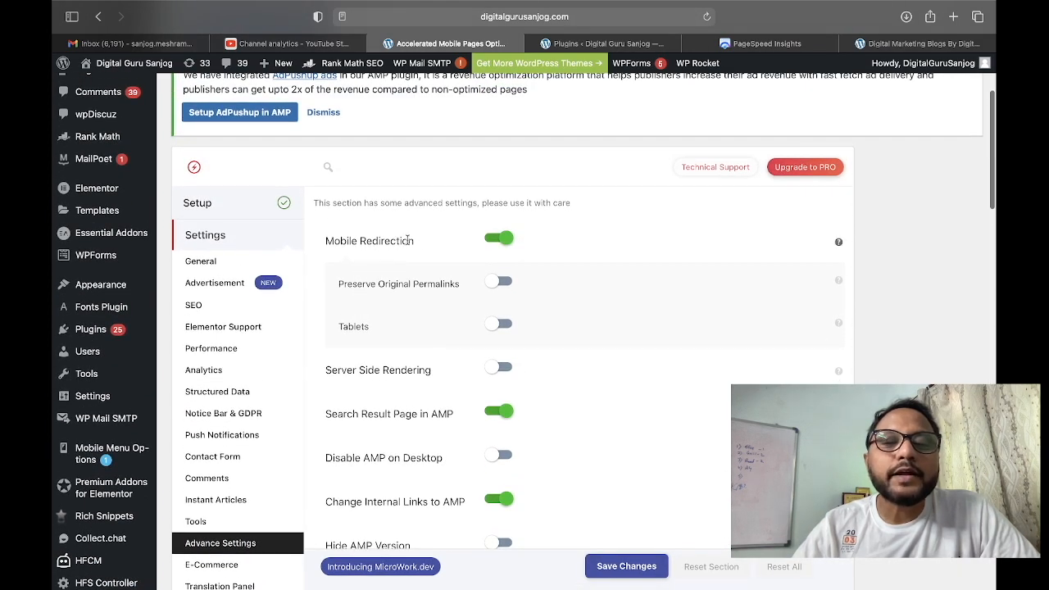
{"action": "left_click", "coordinate": [500, 239]}
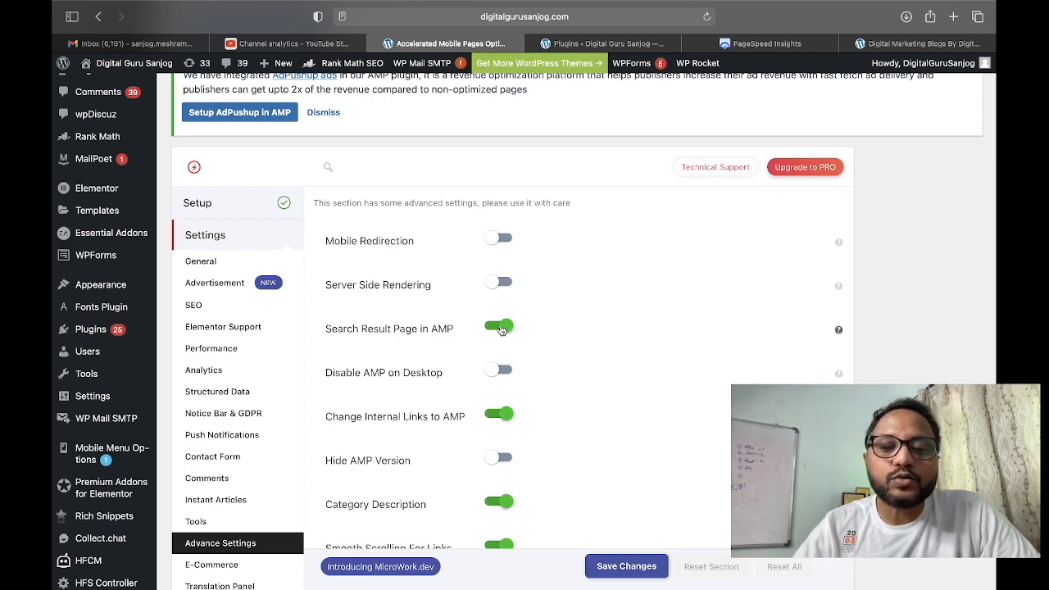
Review the remaining Advance Settings down to the custom HTML fields and save the changes.
{"action": "scroll", "coordinate": [431, 363], "scroll_direction": "down", "scroll_amount": 3}
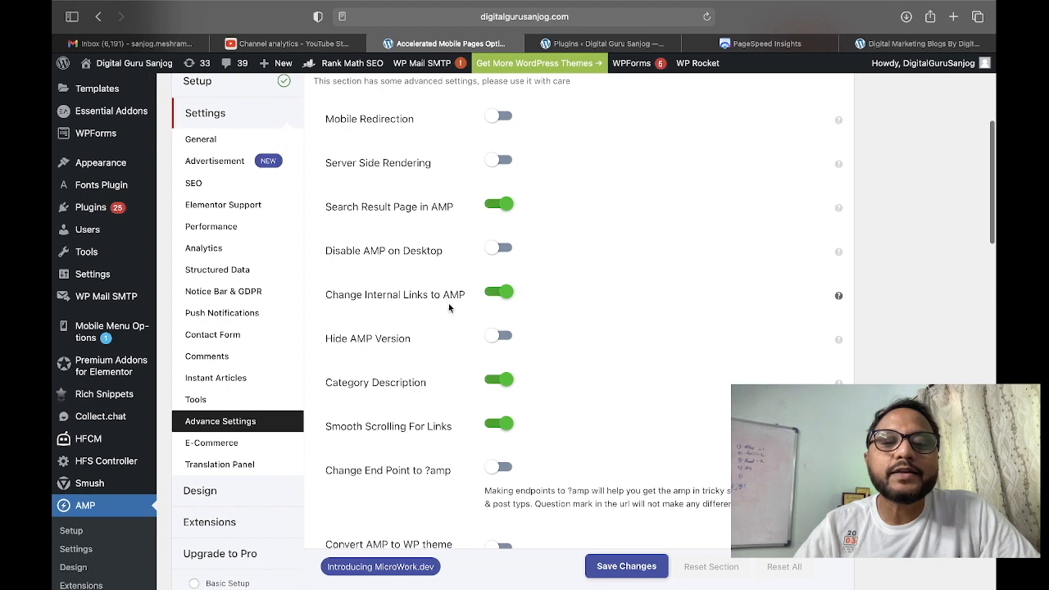
{"action": "scroll", "coordinate": [435, 430], "scroll_direction": "down", "scroll_amount": 2}
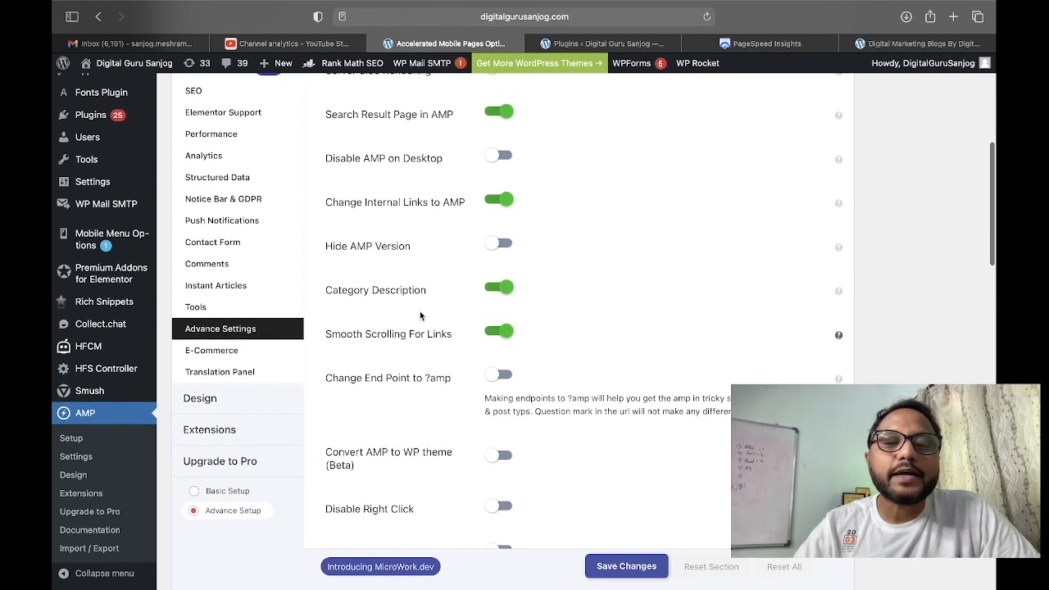
{"action": "scroll", "coordinate": [415, 353], "scroll_direction": "down", "scroll_amount": 10}
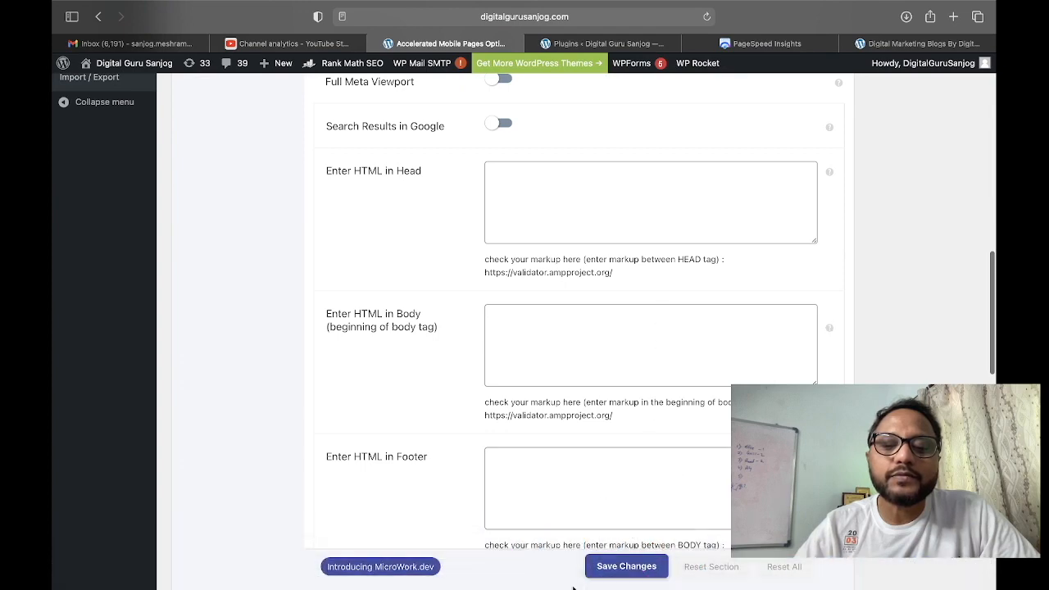
{"action": "left_click", "coordinate": [605, 562]}
Open the E-Commerce settings and examine the WooCommerce and Easy Digital Downloads support options.
{"action": "scroll", "coordinate": [369, 320], "scroll_direction": "up", "scroll_amount": 5}
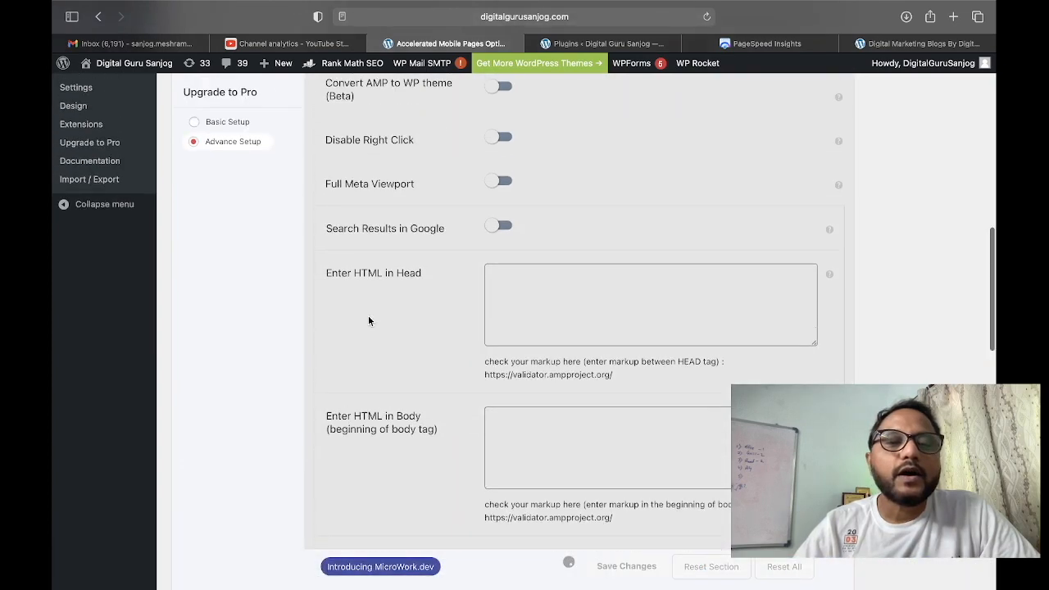
{"action": "scroll", "coordinate": [369, 320], "scroll_direction": "up", "scroll_amount": 2}
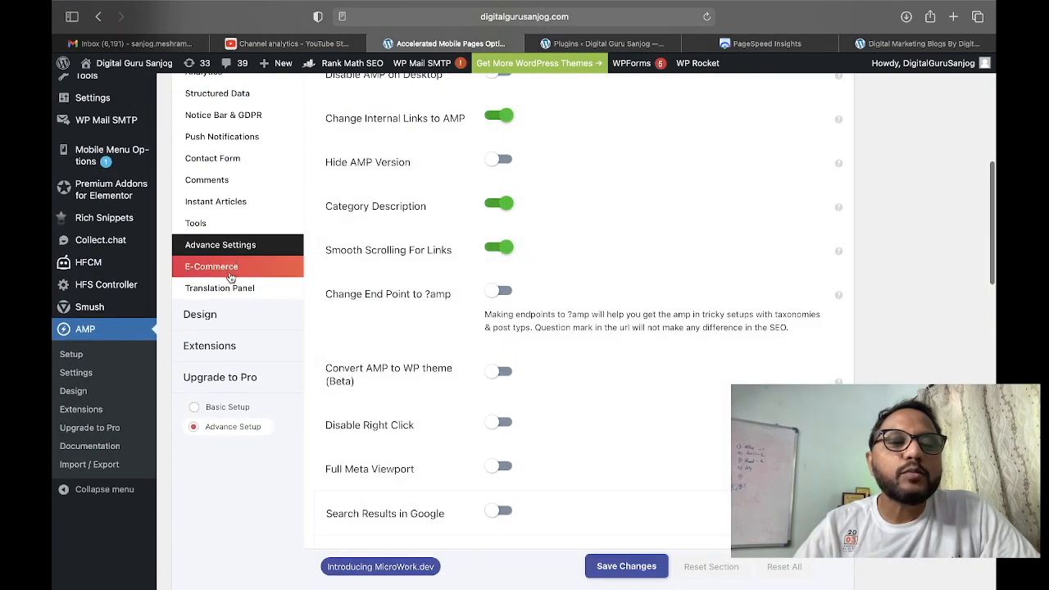
{"action": "left_click", "coordinate": [229, 274]}
{"action": "scroll", "coordinate": [389, 243], "scroll_direction": "up", "scroll_amount": 5}
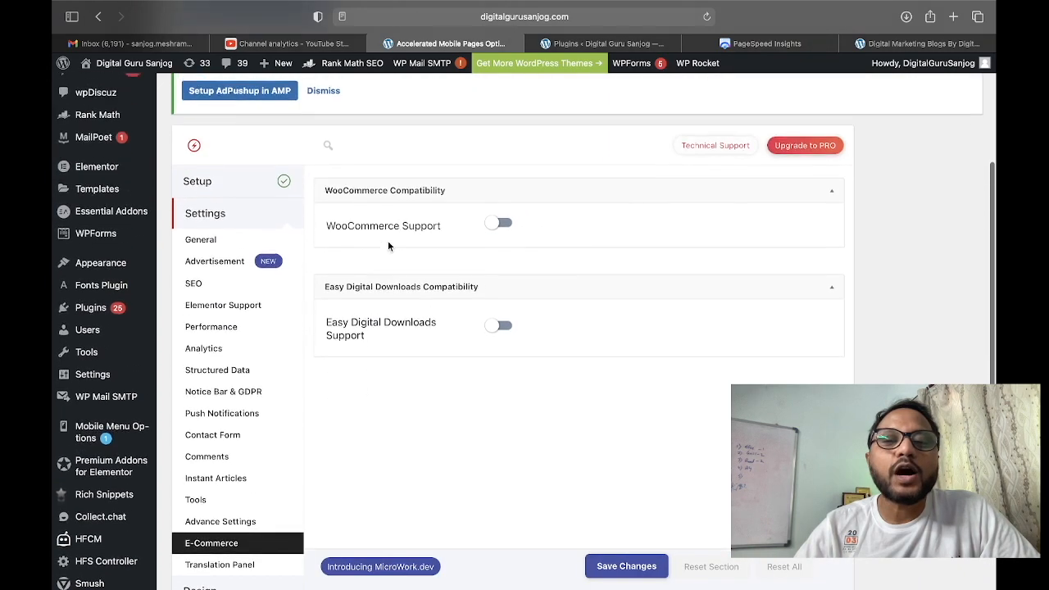
{"action": "scroll", "coordinate": [389, 243], "scroll_direction": "up", "scroll_amount": 1}
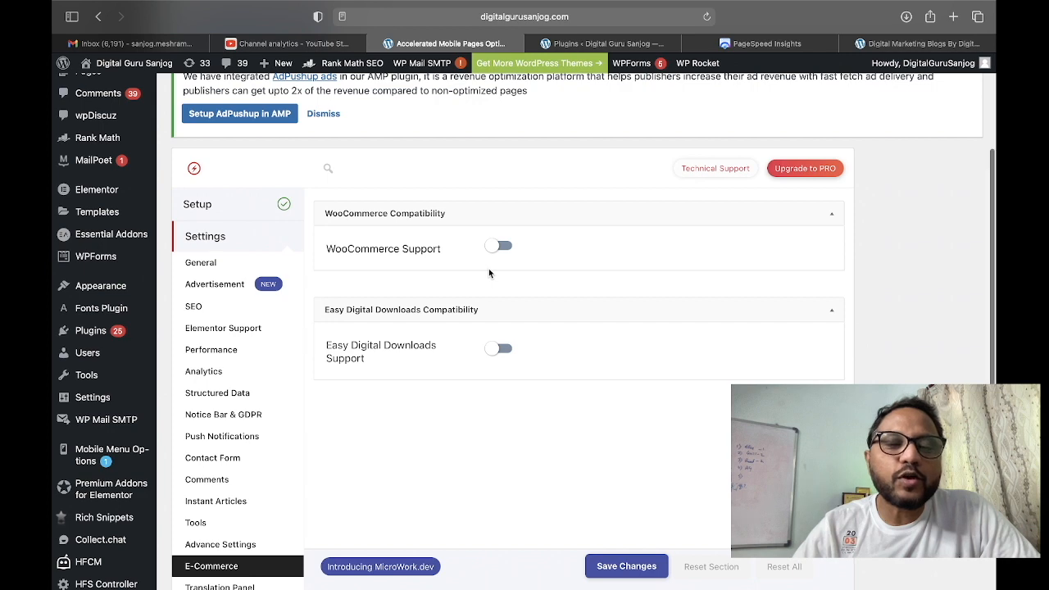
{"action": "scroll", "coordinate": [490, 273], "scroll_direction": "down", "scroll_amount": 2}
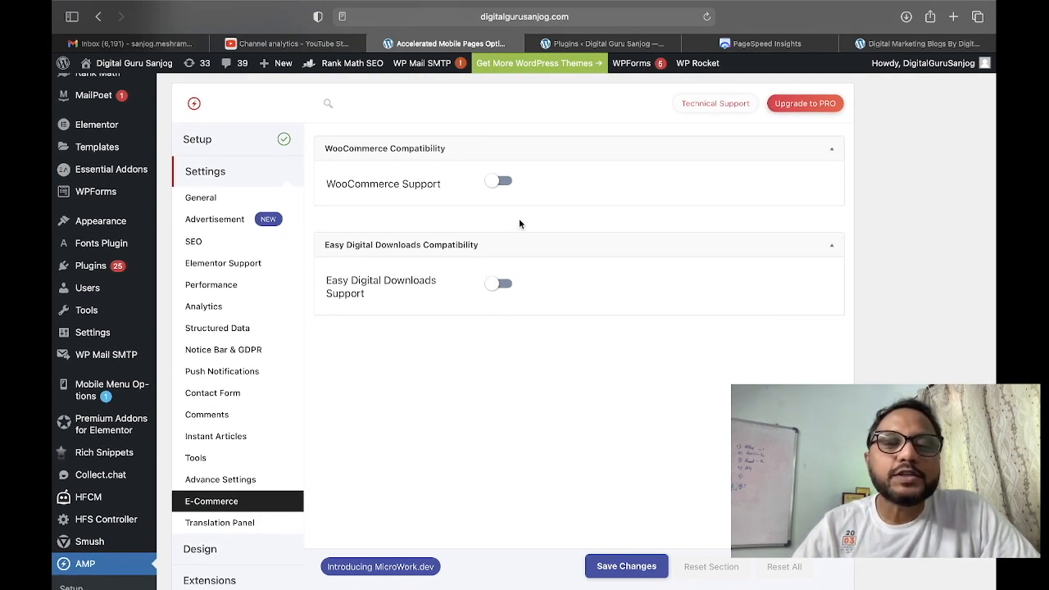
Open the Translation Panel settings and view the translatable text fields from the beginning of the list.
{"action": "scroll", "coordinate": [430, 410], "scroll_direction": "down", "scroll_amount": 4}
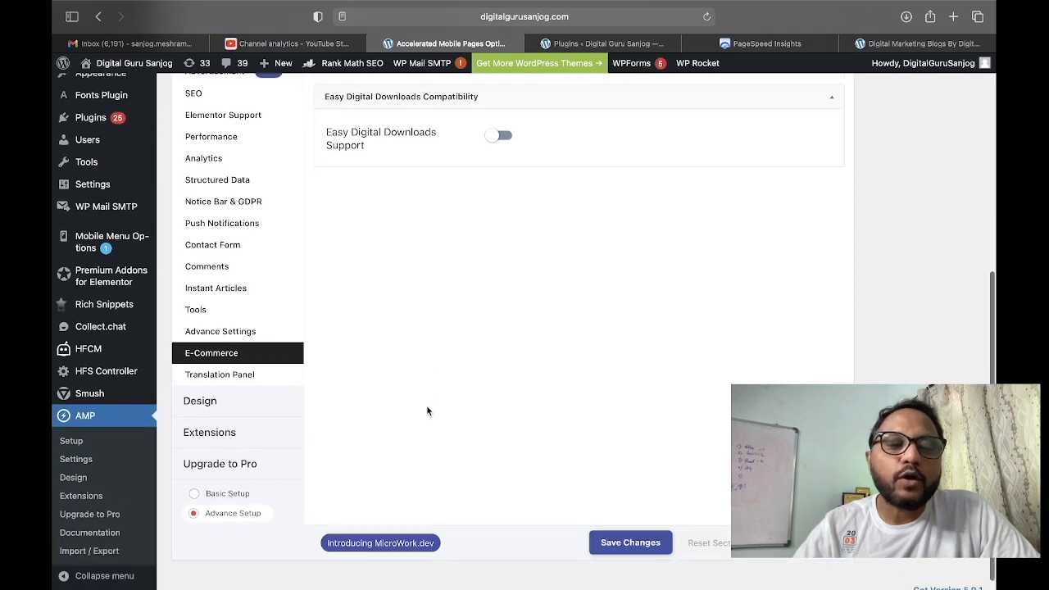
{"action": "left_click", "coordinate": [258, 371]}
{"action": "scroll", "coordinate": [368, 348], "scroll_direction": "up", "scroll_amount": 5}
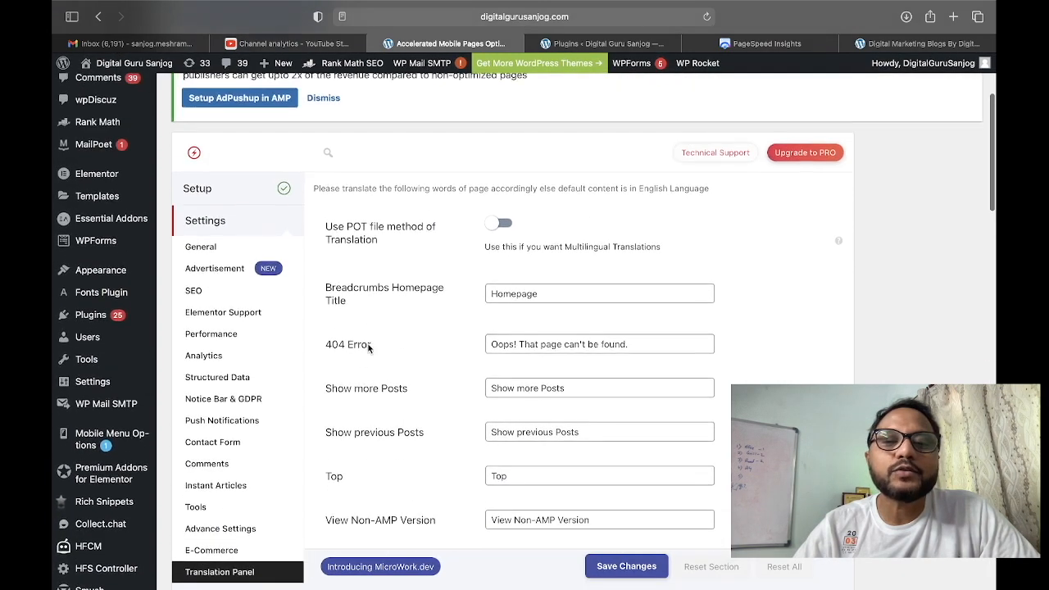
Examine the Translation Panel's text fields from the 404 error message down to the search results wording.
{"action": "scroll", "coordinate": [368, 349], "scroll_direction": "down", "scroll_amount": 1}
{"action": "scroll", "coordinate": [368, 348], "scroll_direction": "down", "scroll_amount": 2}
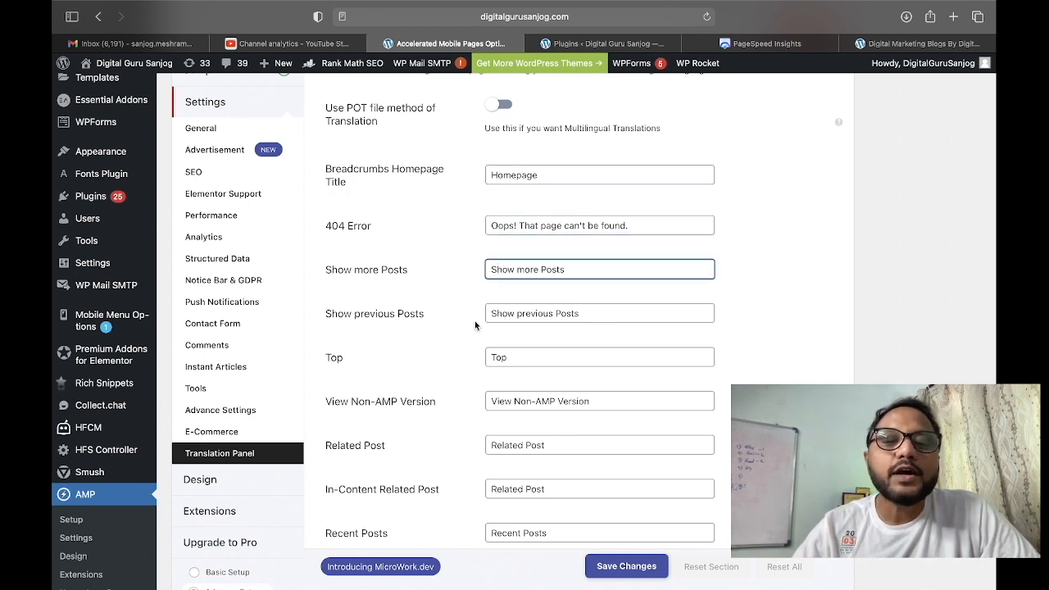
{"action": "scroll", "coordinate": [427, 322], "scroll_direction": "down", "scroll_amount": 2}
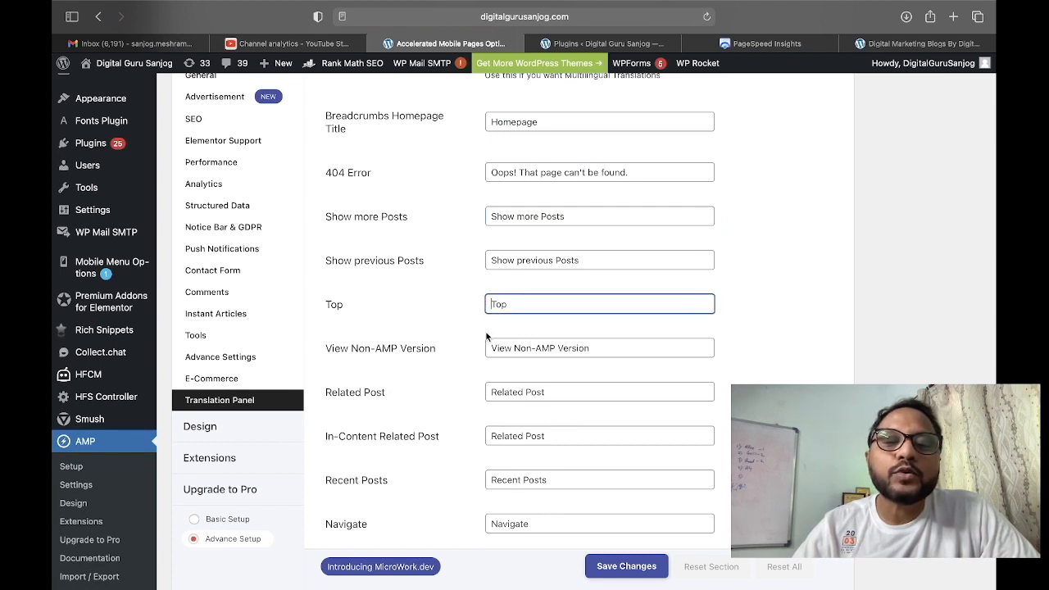
{"action": "scroll", "coordinate": [487, 332], "scroll_direction": "down", "scroll_amount": 2}
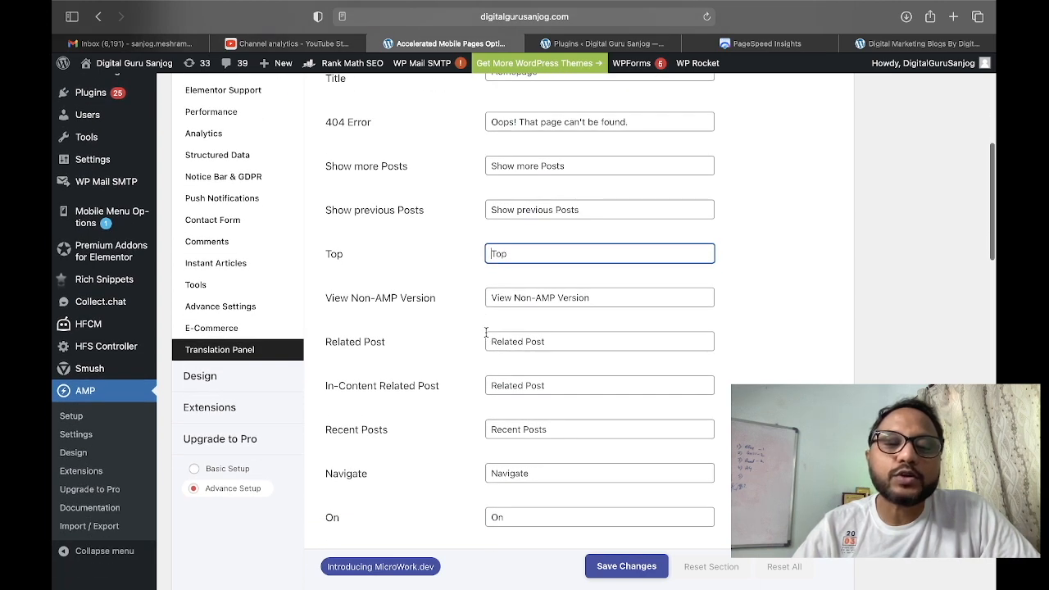
{"action": "scroll", "coordinate": [486, 332], "scroll_direction": "down", "scroll_amount": 8}
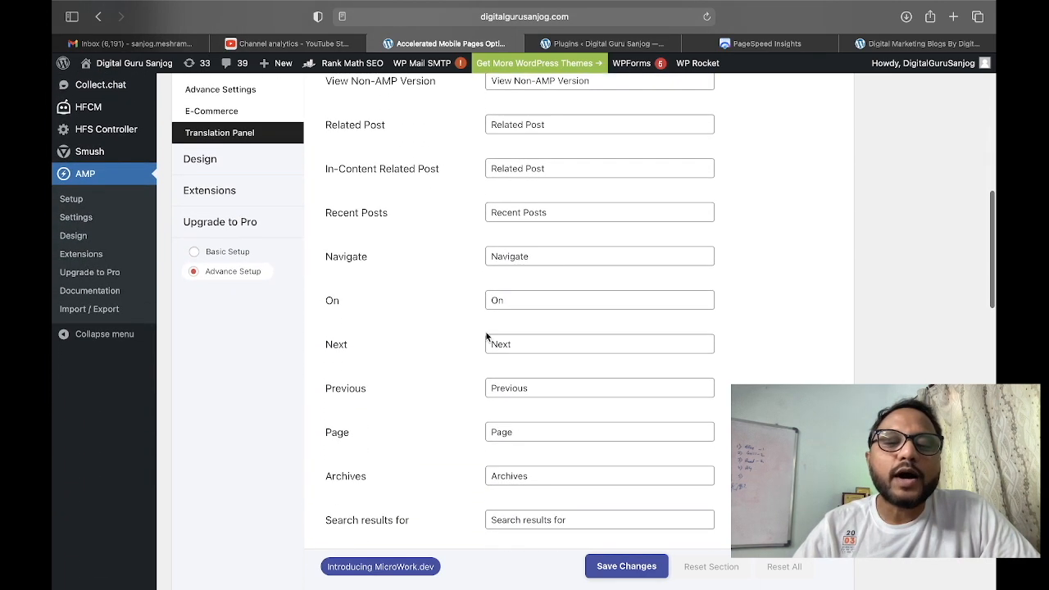
{"action": "scroll", "coordinate": [486, 336], "scroll_direction": "down", "scroll_amount": 4}
{"action": "scroll", "coordinate": [486, 332], "scroll_direction": "up", "scroll_amount": 9}
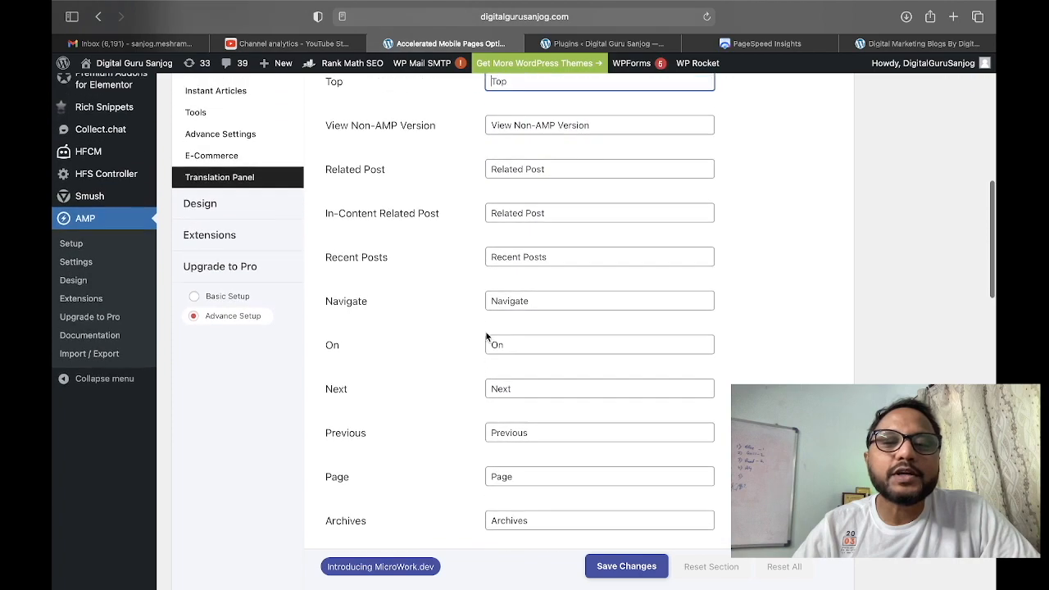
{"action": "scroll", "coordinate": [486, 332], "scroll_direction": "down", "scroll_amount": 3}
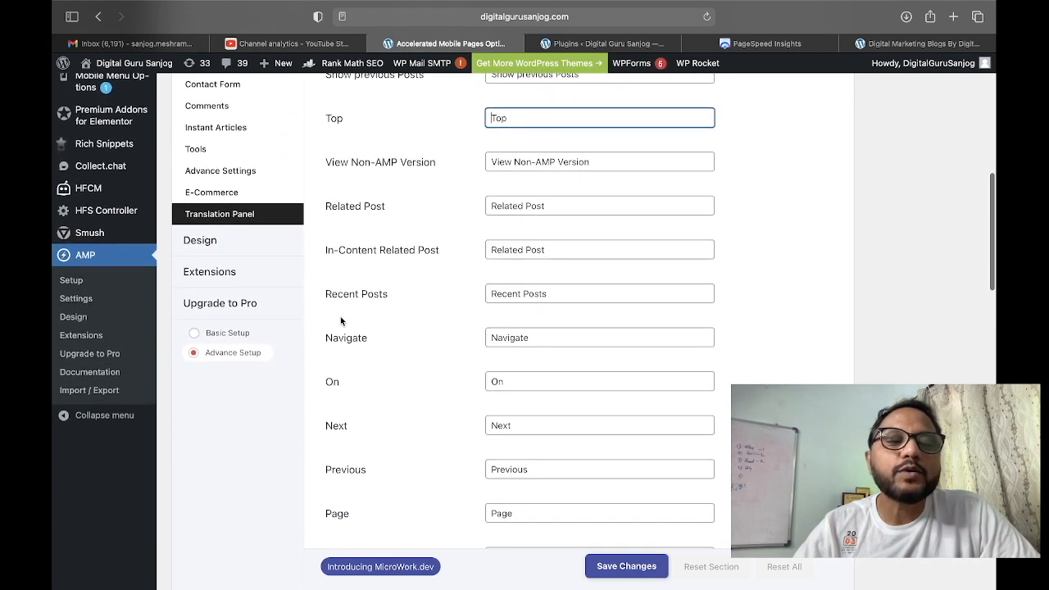
Open the Design section's Themes settings and view the theme selector with its preview.
{"action": "left_click", "coordinate": [234, 249]}
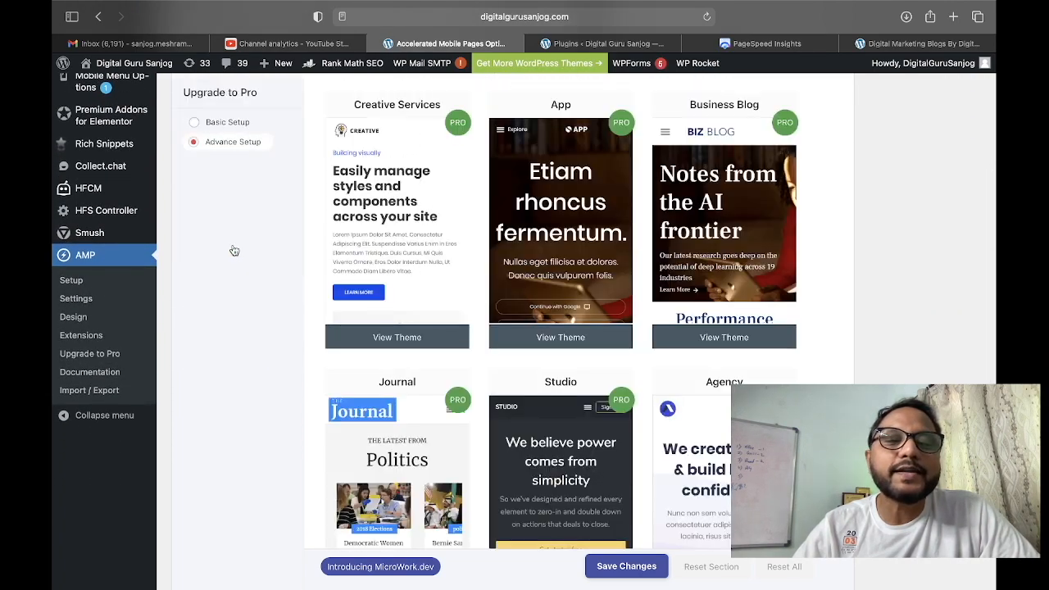
{"action": "scroll", "coordinate": [230, 248], "scroll_direction": "up", "scroll_amount": 10}
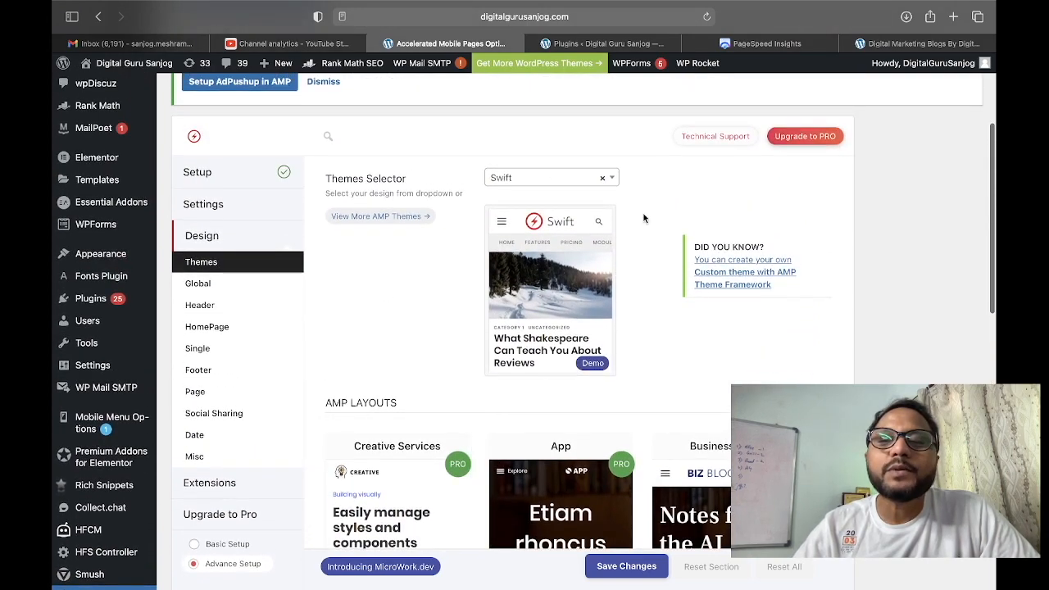
{"action": "scroll", "coordinate": [644, 217], "scroll_direction": "up", "scroll_amount": 2}
{"action": "scroll", "coordinate": [644, 217], "scroll_direction": "down", "scroll_amount": 1}
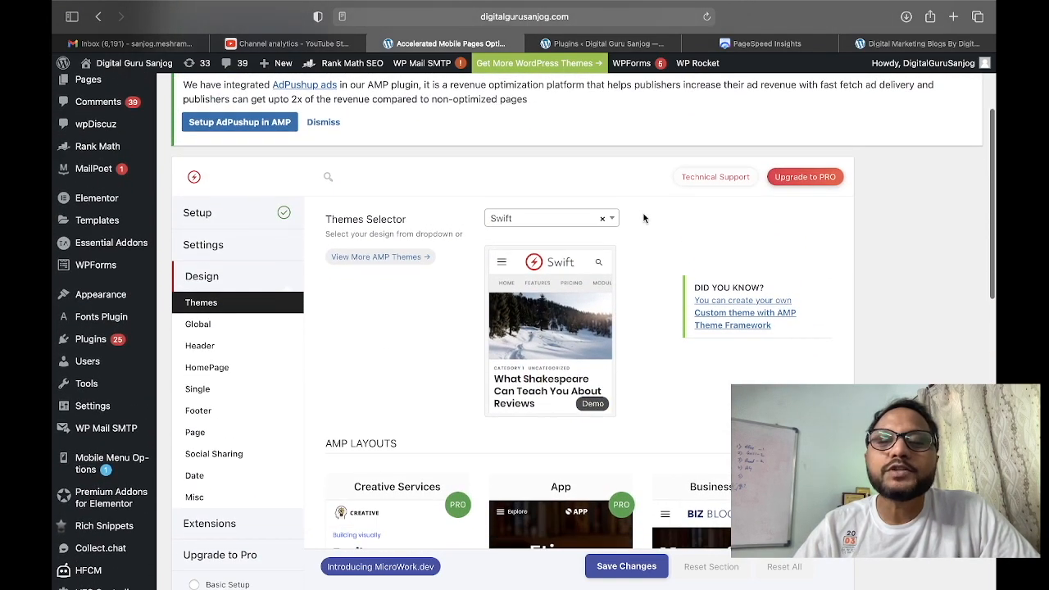
{"action": "scroll", "coordinate": [644, 218], "scroll_direction": "down", "scroll_amount": 4}
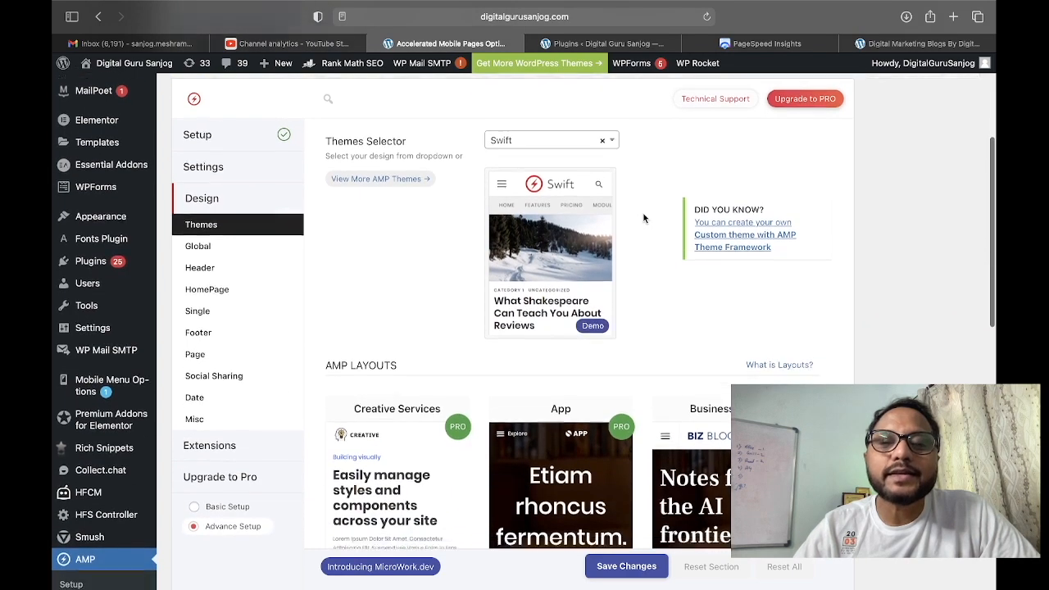
{"action": "scroll", "coordinate": [554, 145], "scroll_direction": "up", "scroll_amount": 2}
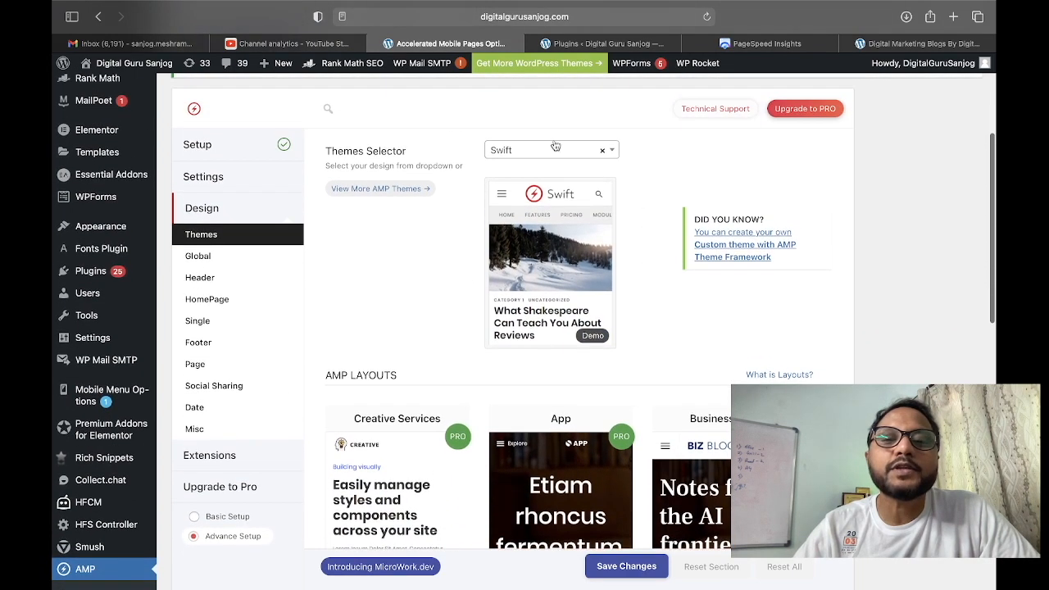
Check the available designs in the Themes Selector without changing the theme, and look over the AMP layouts.
{"action": "left_click", "coordinate": [555, 151]}
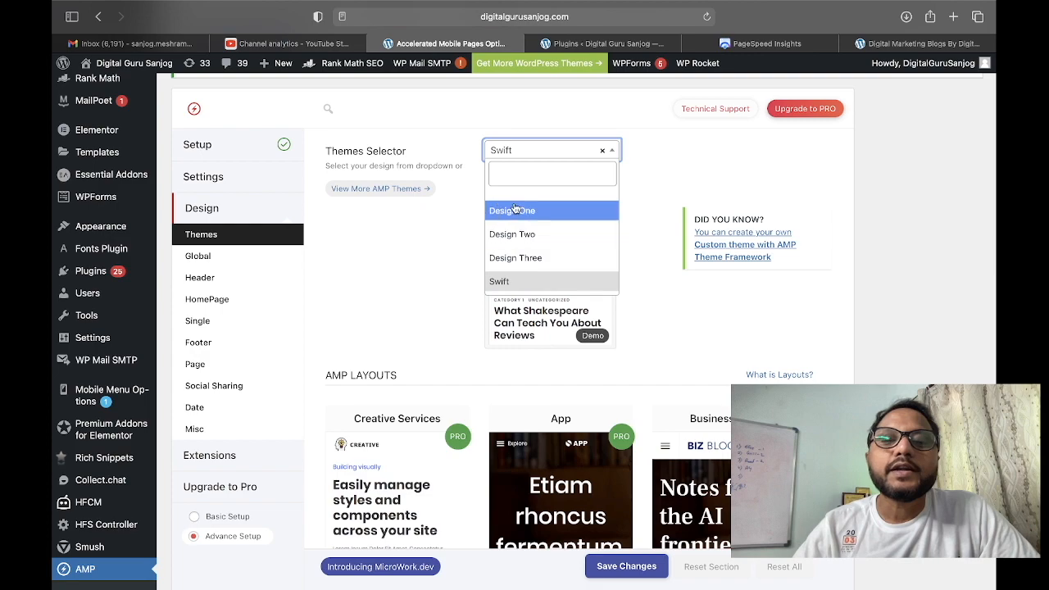
{"action": "left_click", "coordinate": [437, 260]}
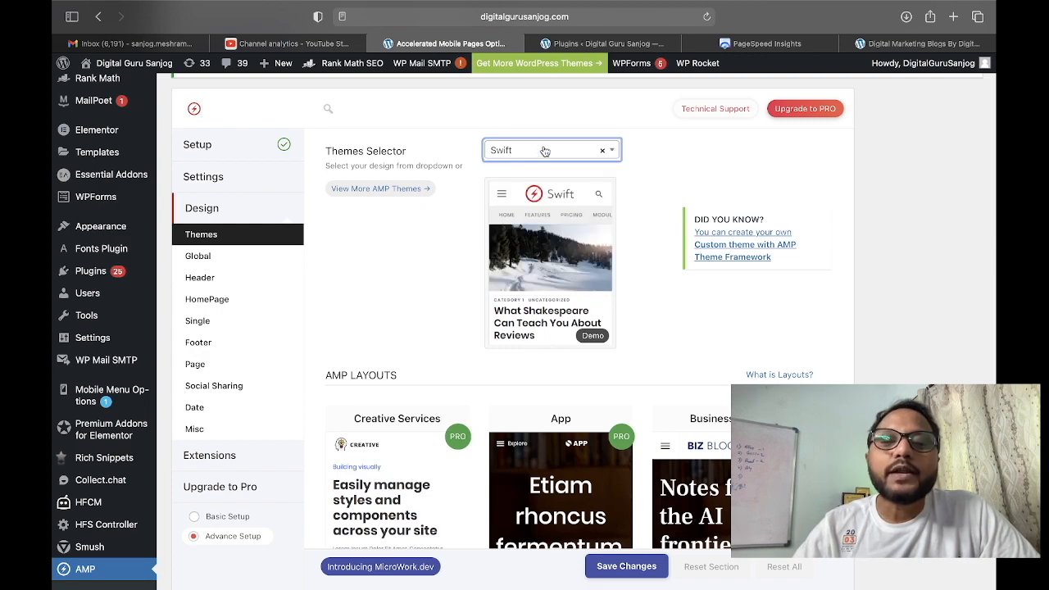
{"action": "scroll", "coordinate": [434, 287], "scroll_direction": "down", "scroll_amount": 8}
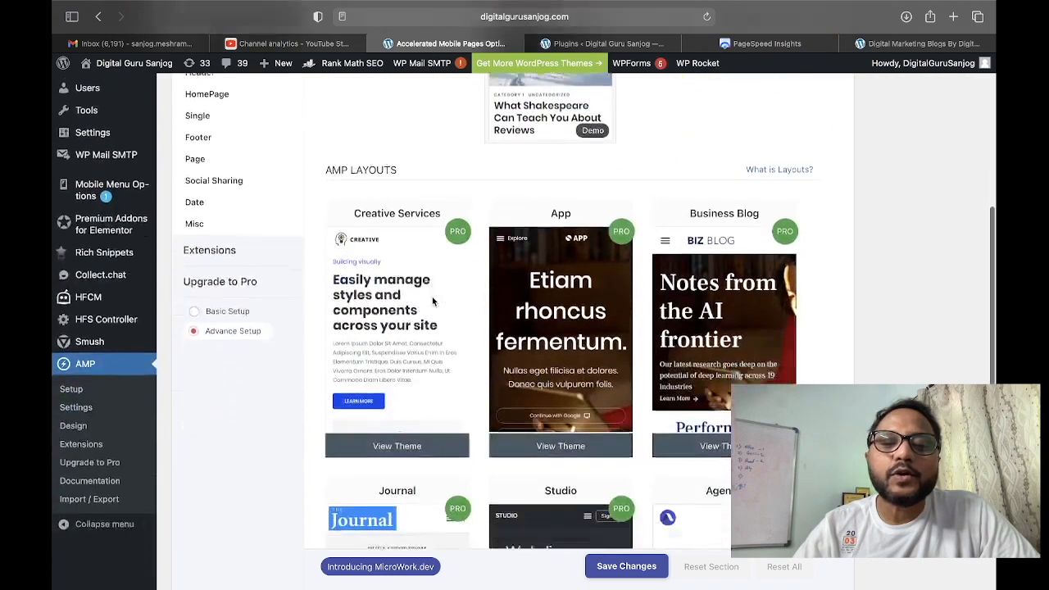
{"action": "scroll", "coordinate": [432, 303], "scroll_direction": "up", "scroll_amount": 8}
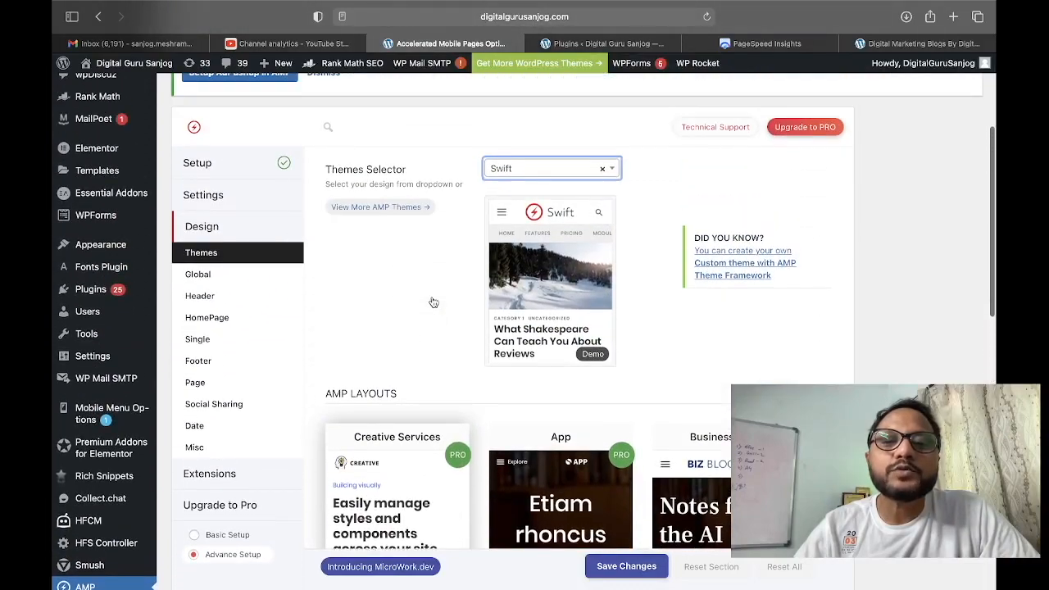
{"action": "scroll", "coordinate": [397, 300], "scroll_direction": "down", "scroll_amount": 2}
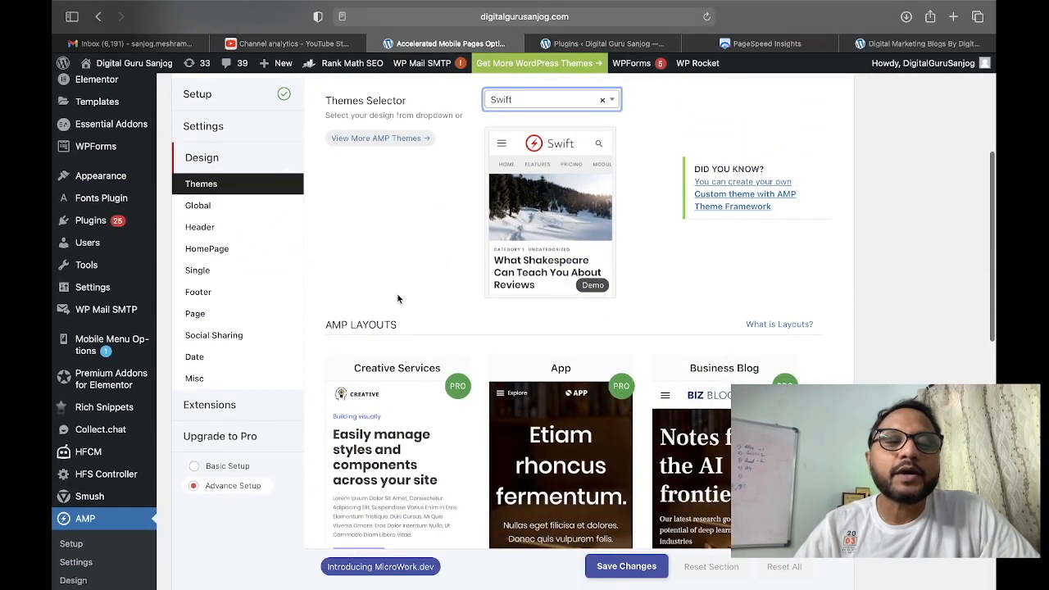
Open the Global design settings and review the color scheme, typography and sidebar options.
{"action": "left_click", "coordinate": [218, 211]}
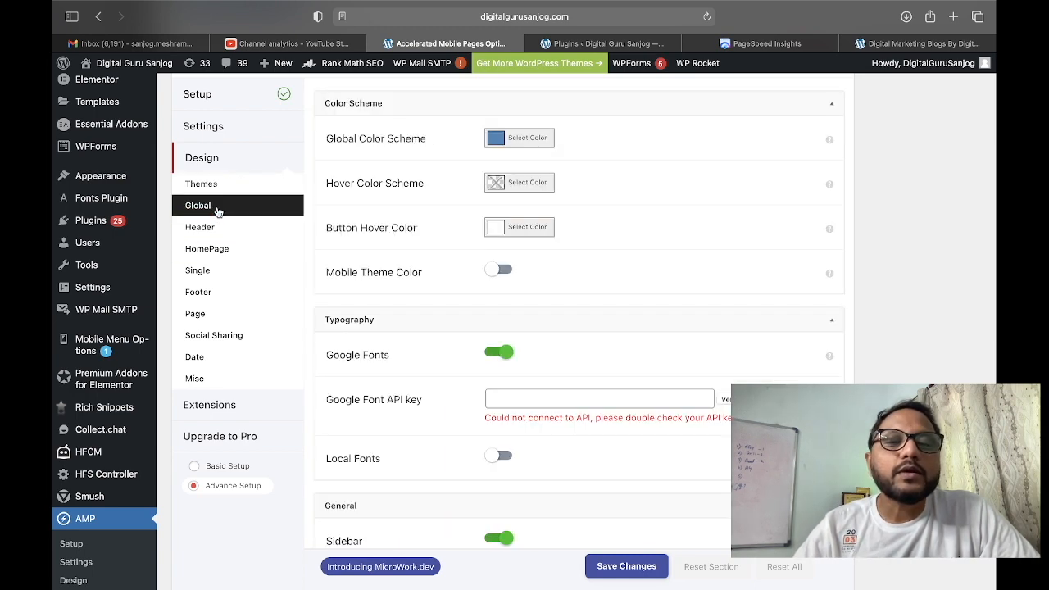
{"action": "scroll", "coordinate": [425, 276], "scroll_direction": "up", "scroll_amount": 2}
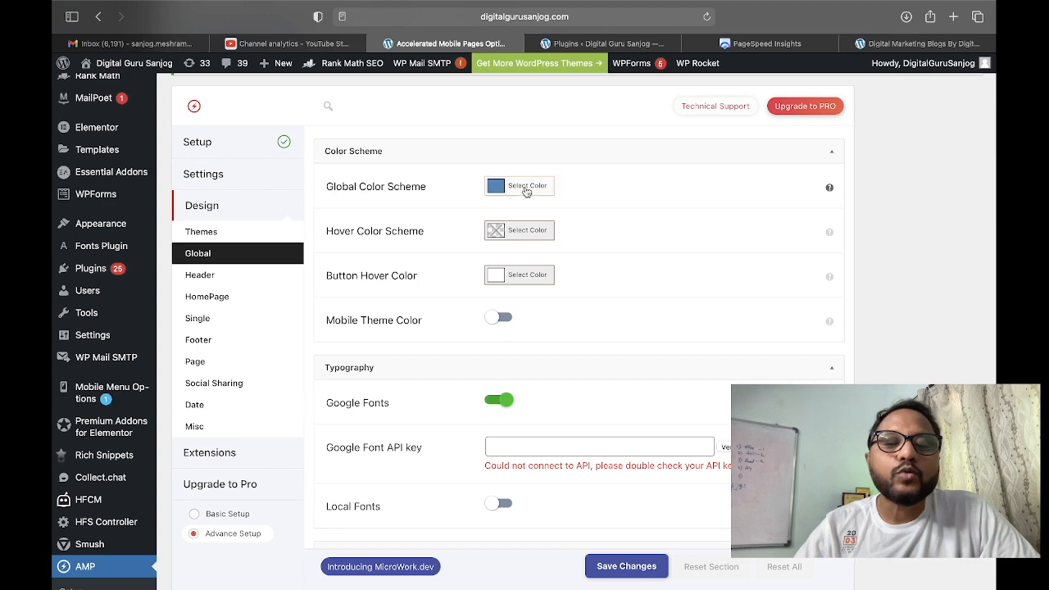
{"action": "scroll", "coordinate": [434, 422], "scroll_direction": "down", "scroll_amount": 3}
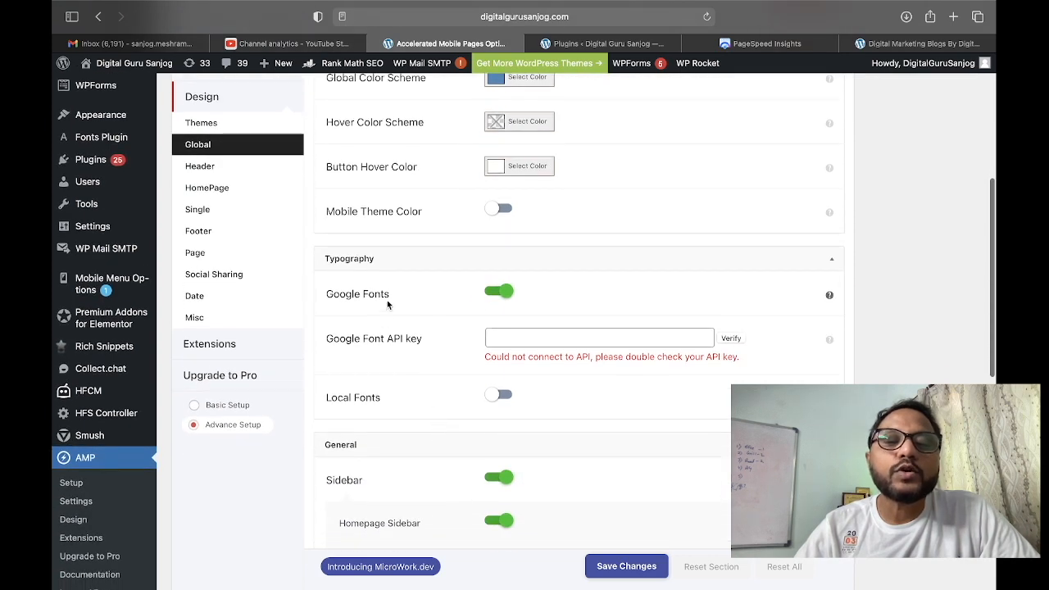
{"action": "scroll", "coordinate": [510, 302], "scroll_direction": "down", "scroll_amount": 3}
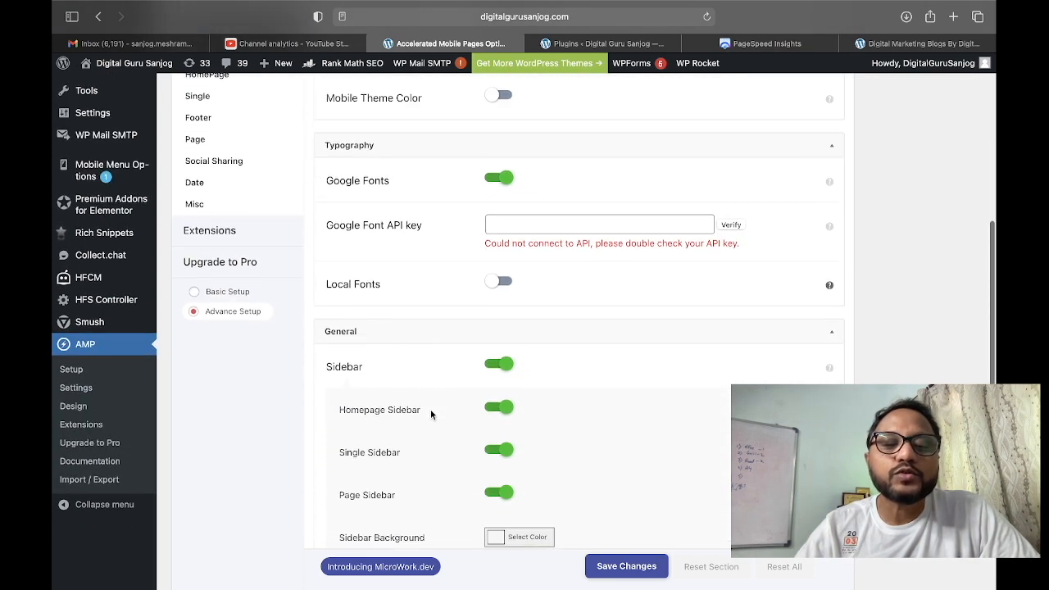
{"action": "scroll", "coordinate": [462, 515], "scroll_direction": "down", "scroll_amount": 3}
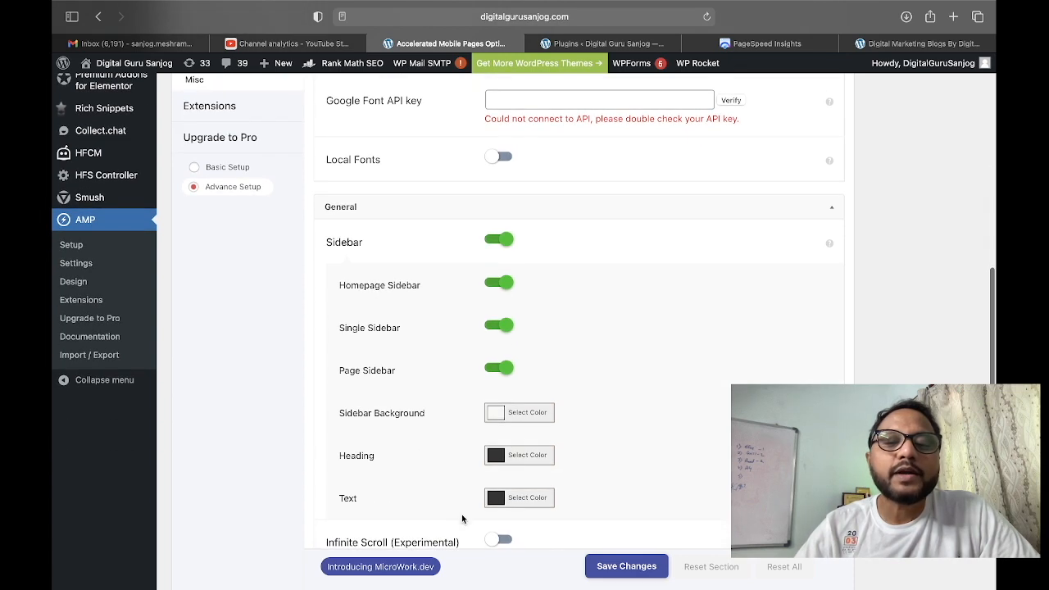
{"action": "scroll", "coordinate": [484, 471], "scroll_direction": "up", "scroll_amount": 6}
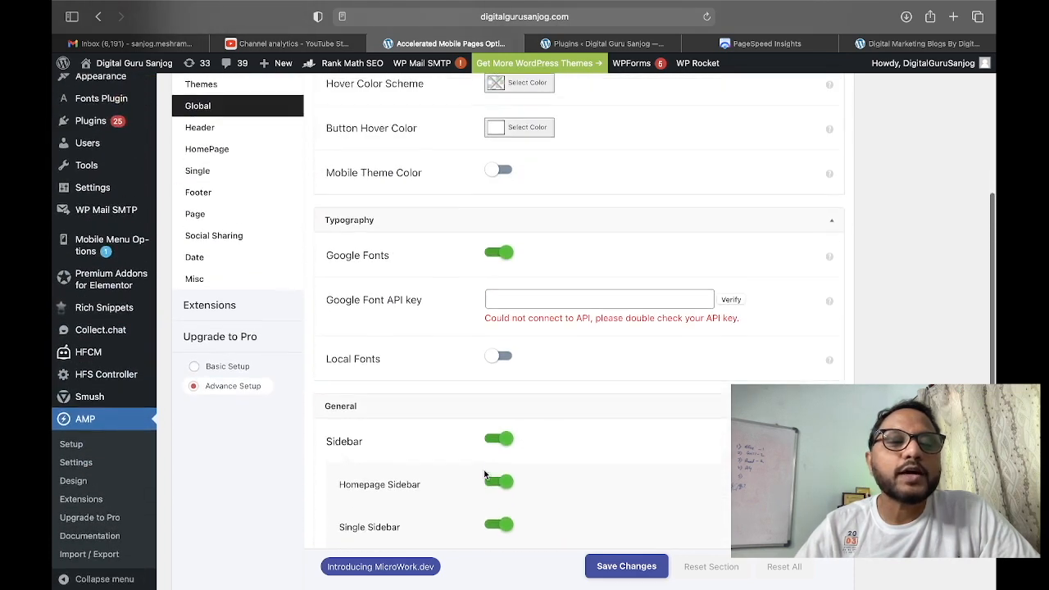
Open the Header design settings and review the header types and navigation menu options.
{"action": "left_click", "coordinate": [230, 212]}
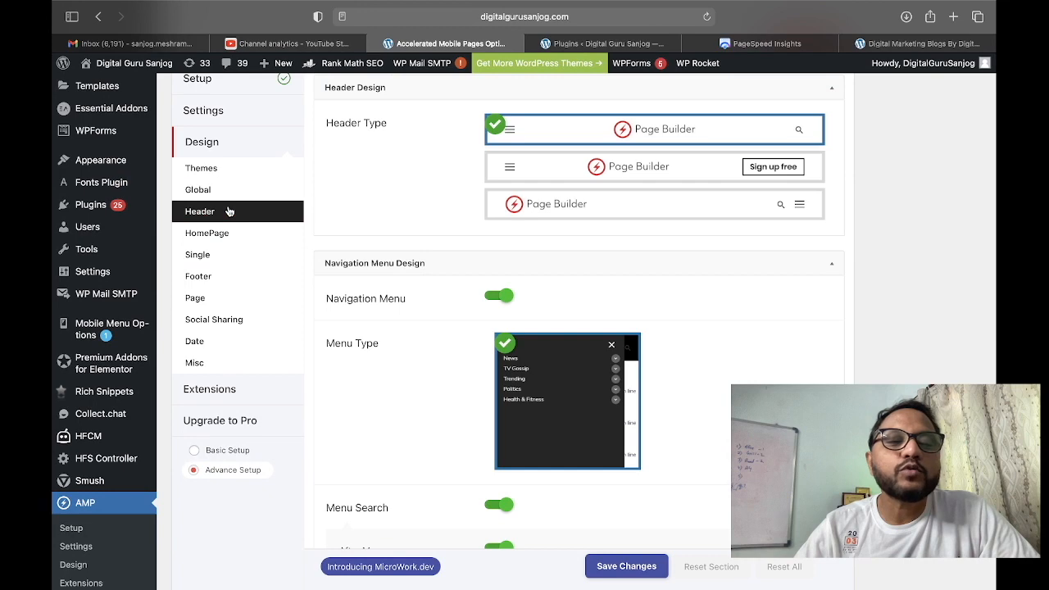
{"action": "scroll", "coordinate": [354, 333], "scroll_direction": "up", "scroll_amount": 2}
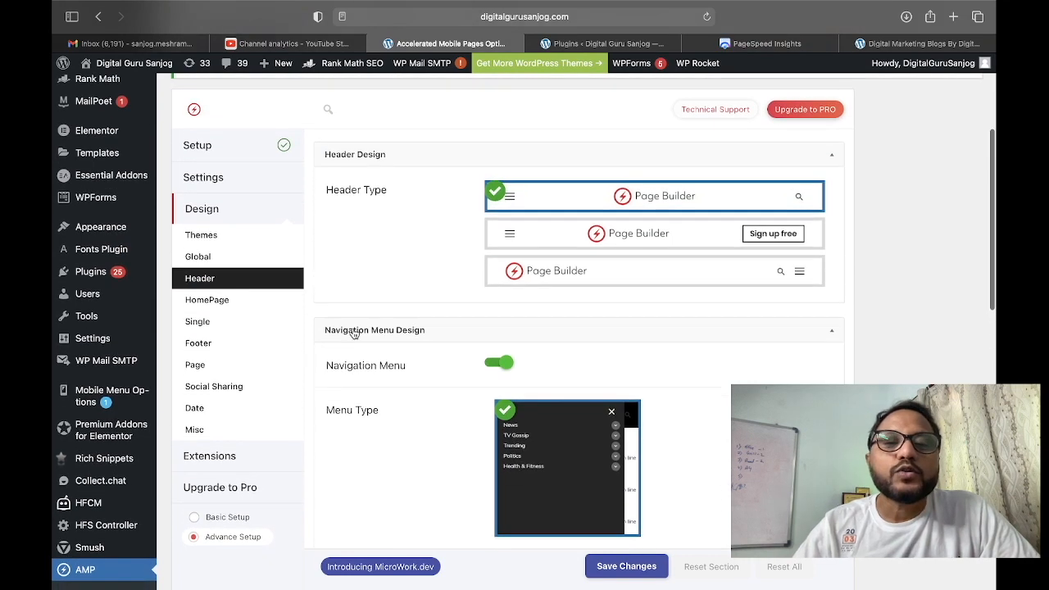
{"action": "scroll", "coordinate": [354, 332], "scroll_direction": "down", "scroll_amount": 3}
{"action": "scroll", "coordinate": [355, 332], "scroll_direction": "down", "scroll_amount": 6}
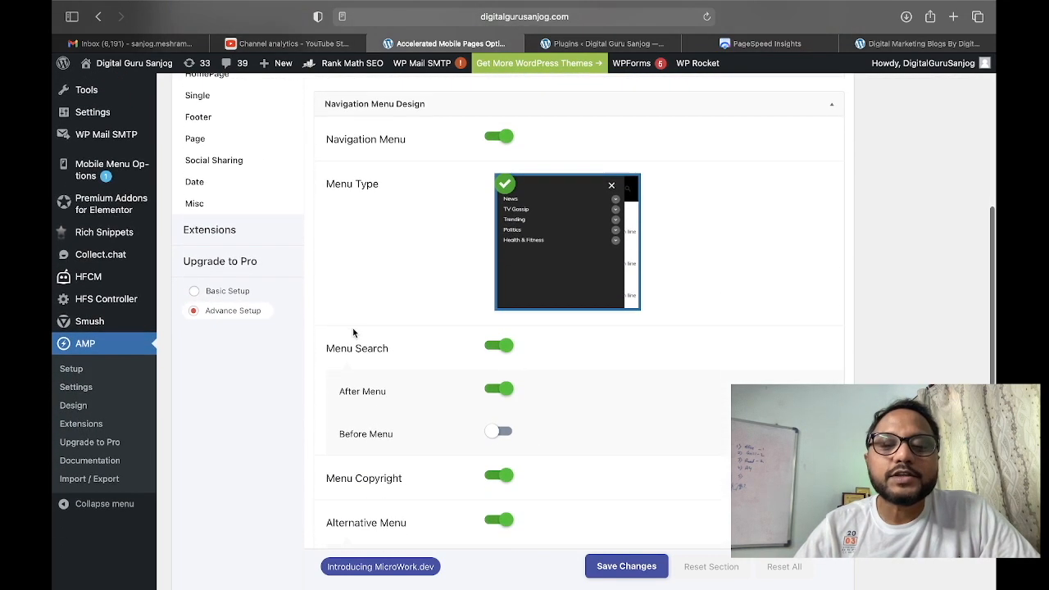
{"action": "scroll", "coordinate": [354, 332], "scroll_direction": "down", "scroll_amount": 2}
{"action": "scroll", "coordinate": [354, 332], "scroll_direction": "up", "scroll_amount": 8}
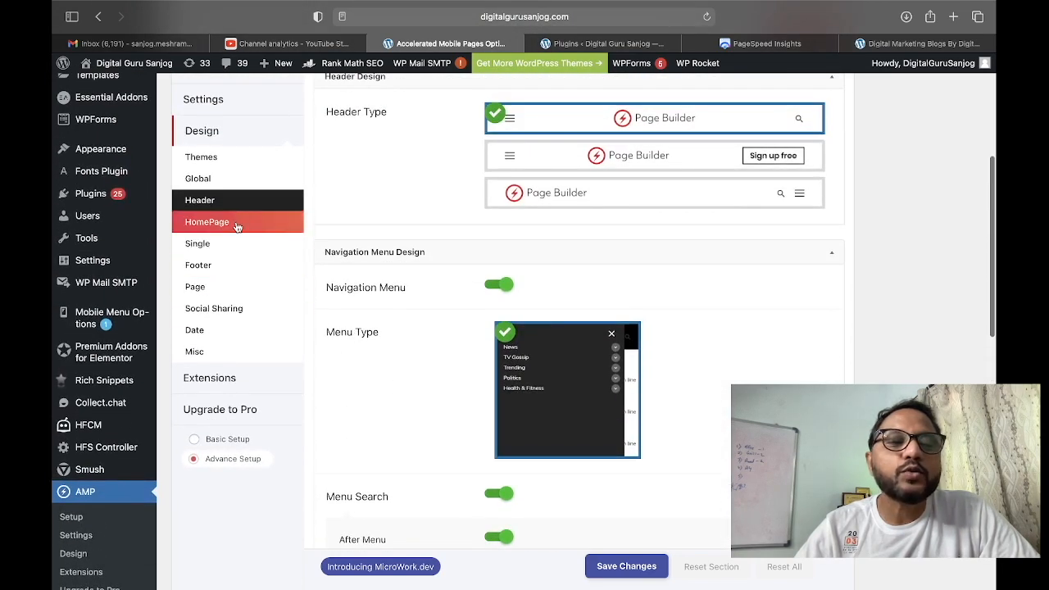
Open the HomePage design settings and view the excerpt and loop display controls.
{"action": "left_click", "coordinate": [237, 227]}
{"action": "scroll", "coordinate": [322, 210], "scroll_direction": "up", "scroll_amount": 2}
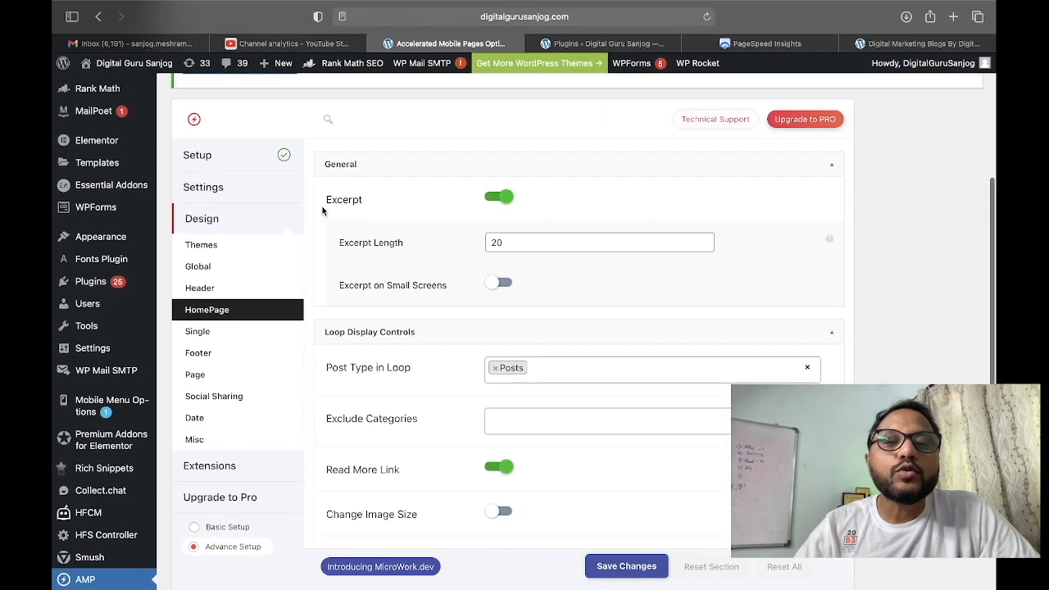
{"action": "scroll", "coordinate": [322, 211], "scroll_direction": "down", "scroll_amount": 1}
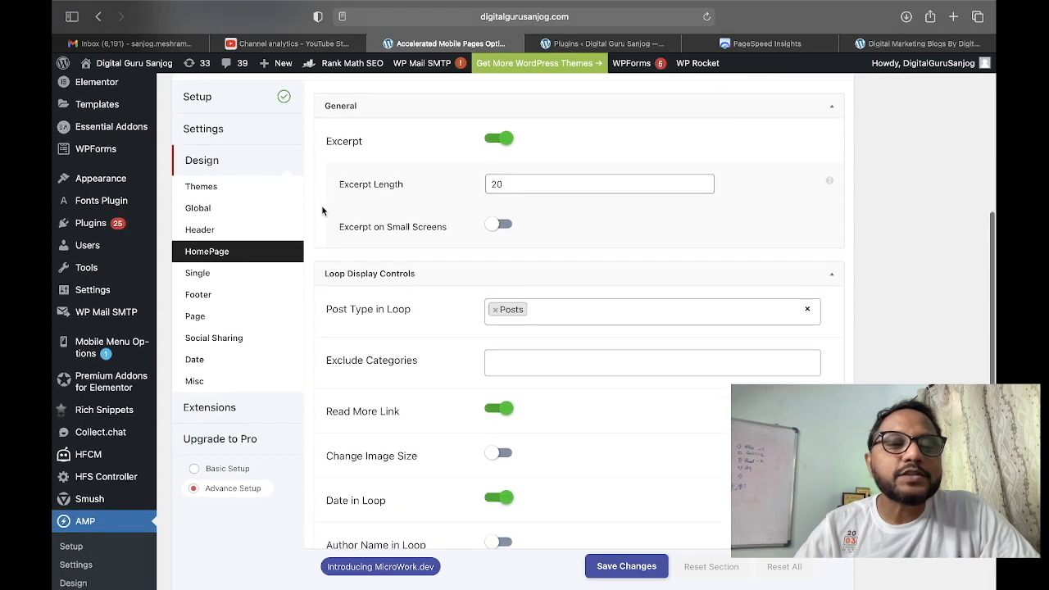
View the remaining Design settings in turn: Single, Footer, Page, Social Sharing, Date and Misc.
{"action": "left_click", "coordinate": [223, 276]}
{"action": "left_click", "coordinate": [215, 297]}
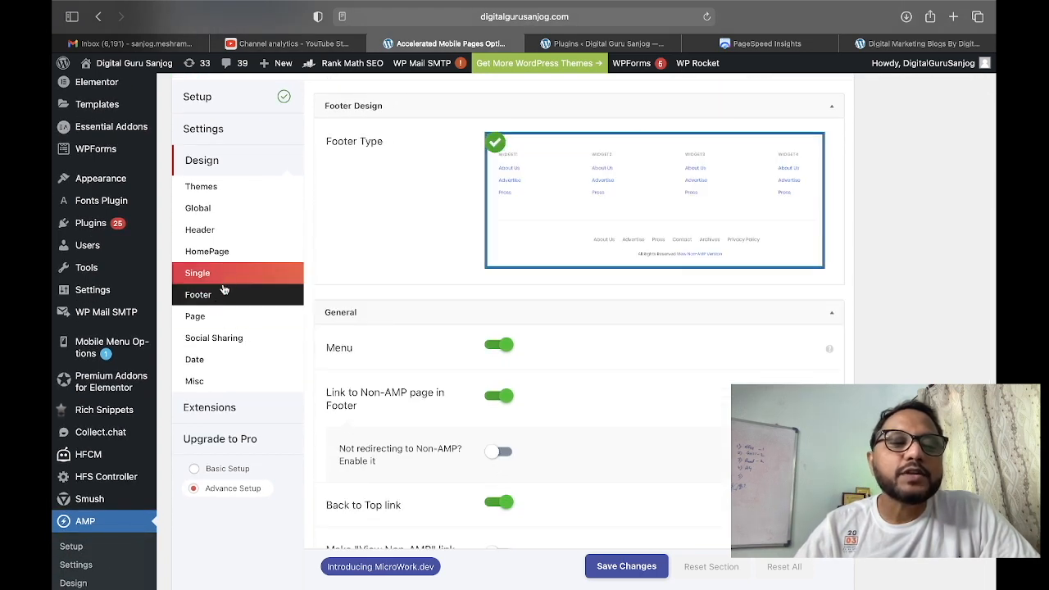
{"action": "left_click", "coordinate": [218, 325]}
{"action": "left_click", "coordinate": [218, 333]}
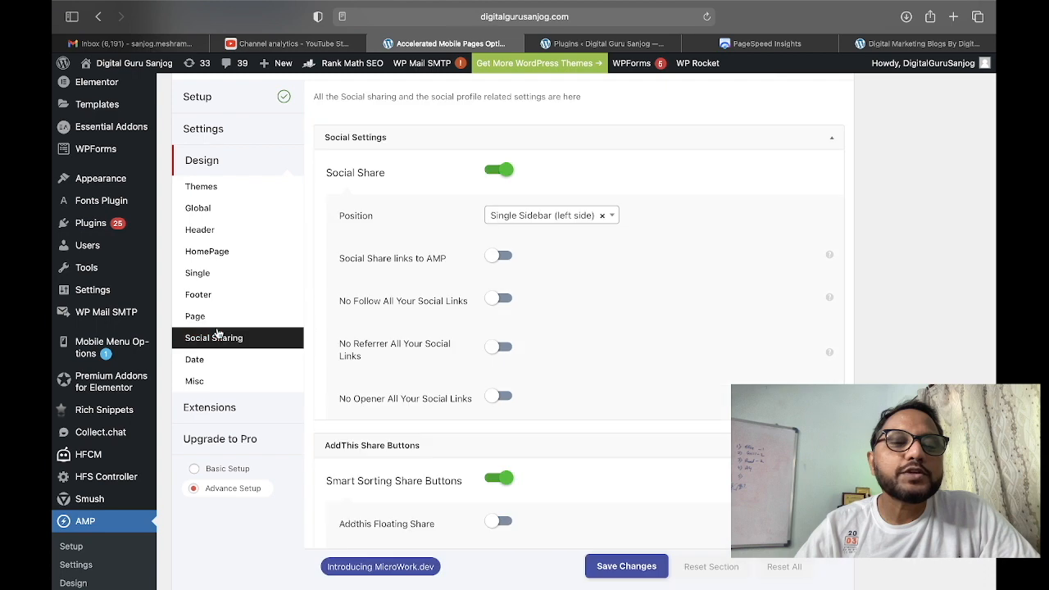
{"action": "left_click", "coordinate": [213, 359]}
{"action": "left_click", "coordinate": [212, 381]}
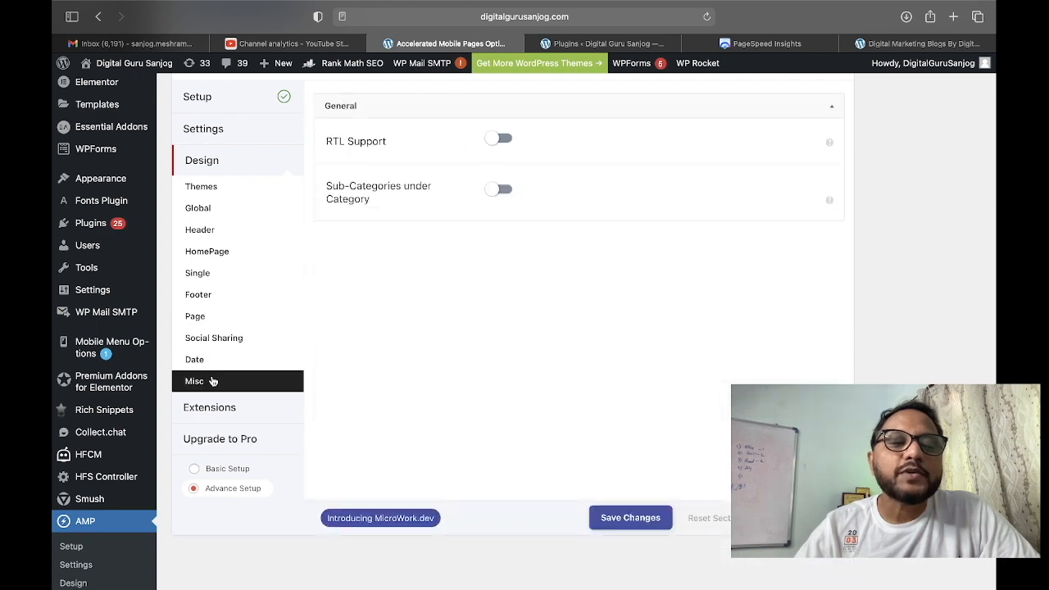
{"action": "scroll", "coordinate": [324, 350], "scroll_direction": "up", "scroll_amount": 2}
{"action": "scroll", "coordinate": [323, 350], "scroll_direction": "down", "scroll_amount": 2}
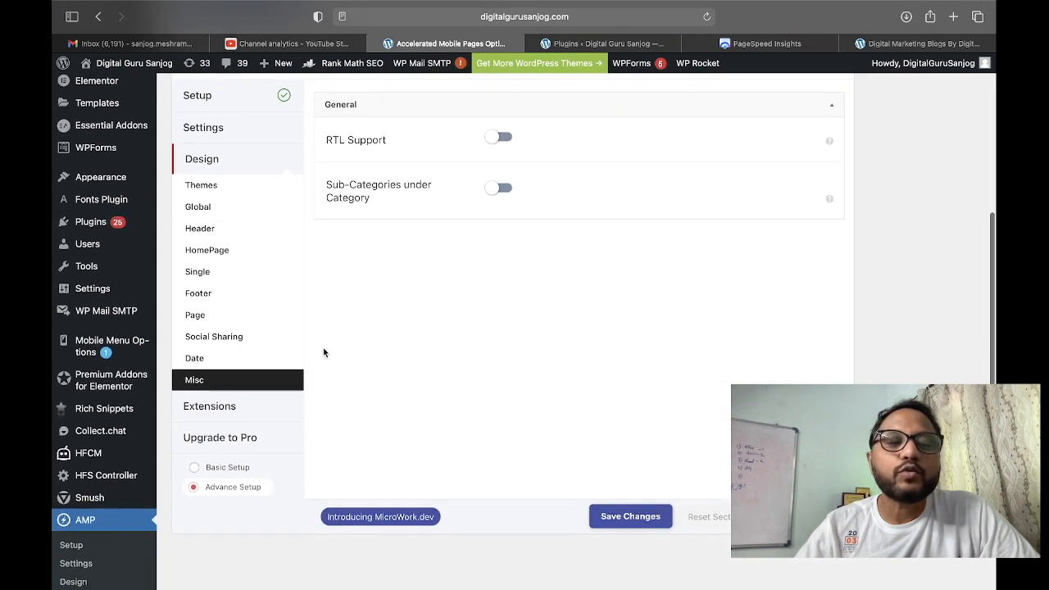
Open the Extensions section and look through the available AMP extensions.
{"action": "left_click", "coordinate": [233, 400]}
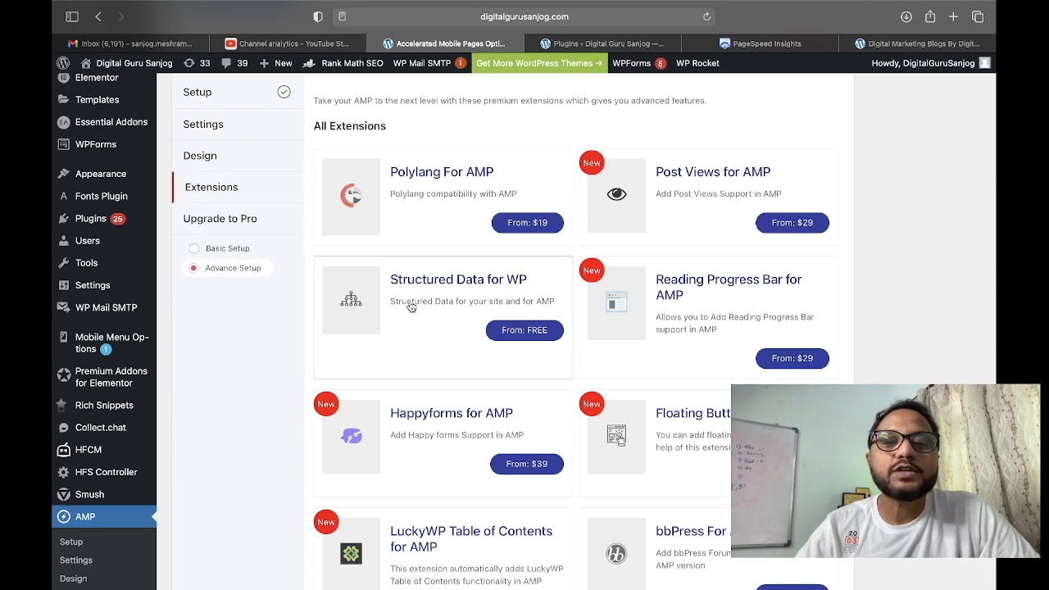
{"action": "scroll", "coordinate": [403, 304], "scroll_direction": "down", "scroll_amount": 1}
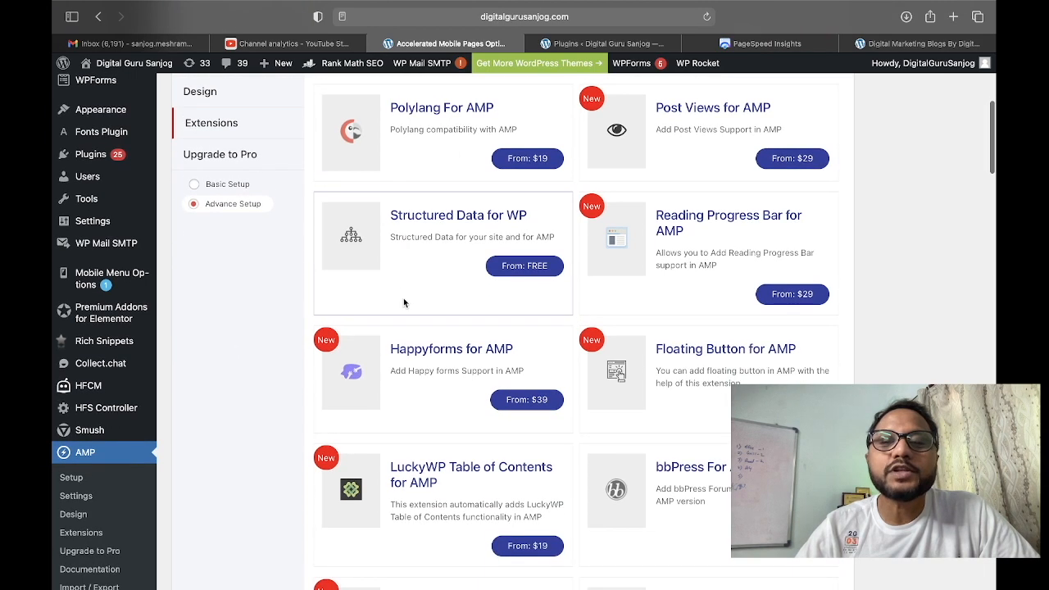
{"action": "scroll", "coordinate": [404, 303], "scroll_direction": "up", "scroll_amount": 2}
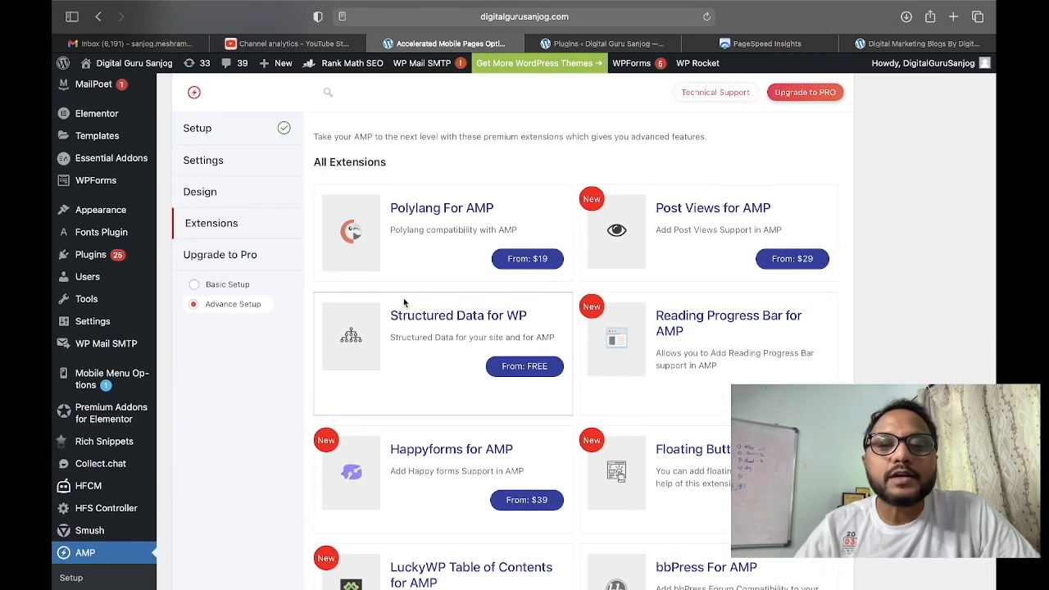
Browse the complete All Extensions list of premium AMP add-ons, down to the View All Extensions entry and back.
{"action": "scroll", "coordinate": [478, 354], "scroll_direction": "down", "scroll_amount": 1}
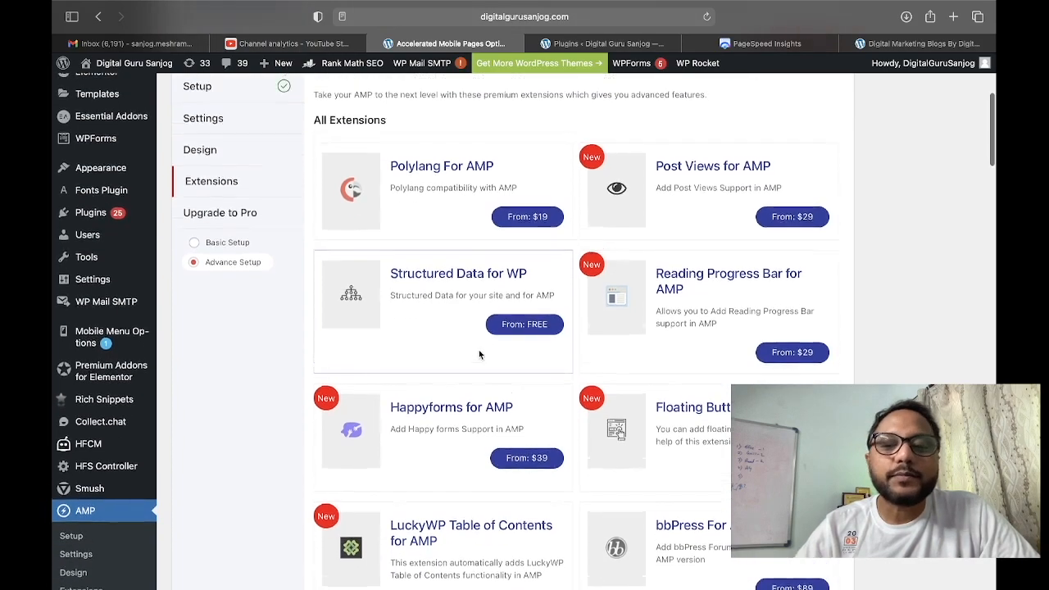
{"action": "scroll", "coordinate": [480, 355], "scroll_direction": "down", "scroll_amount": 5}
{"action": "scroll", "coordinate": [480, 352], "scroll_direction": "up", "scroll_amount": 10}
{"action": "scroll", "coordinate": [479, 352], "scroll_direction": "down", "scroll_amount": 3}
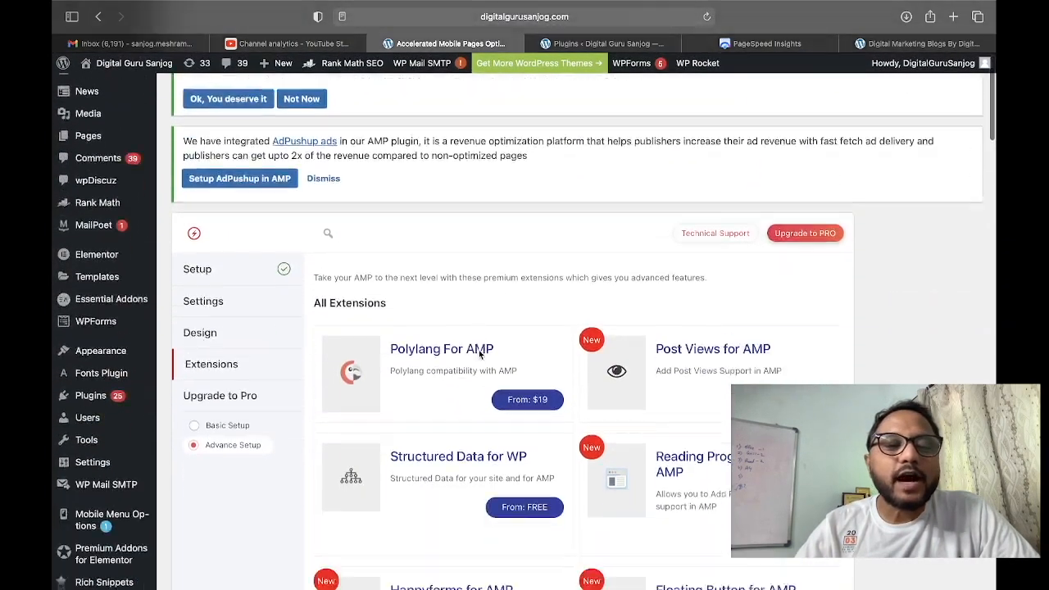
{"action": "scroll", "coordinate": [480, 352], "scroll_direction": "down", "scroll_amount": 1}
{"action": "scroll", "coordinate": [237, 457], "scroll_direction": "down", "scroll_amount": 20}
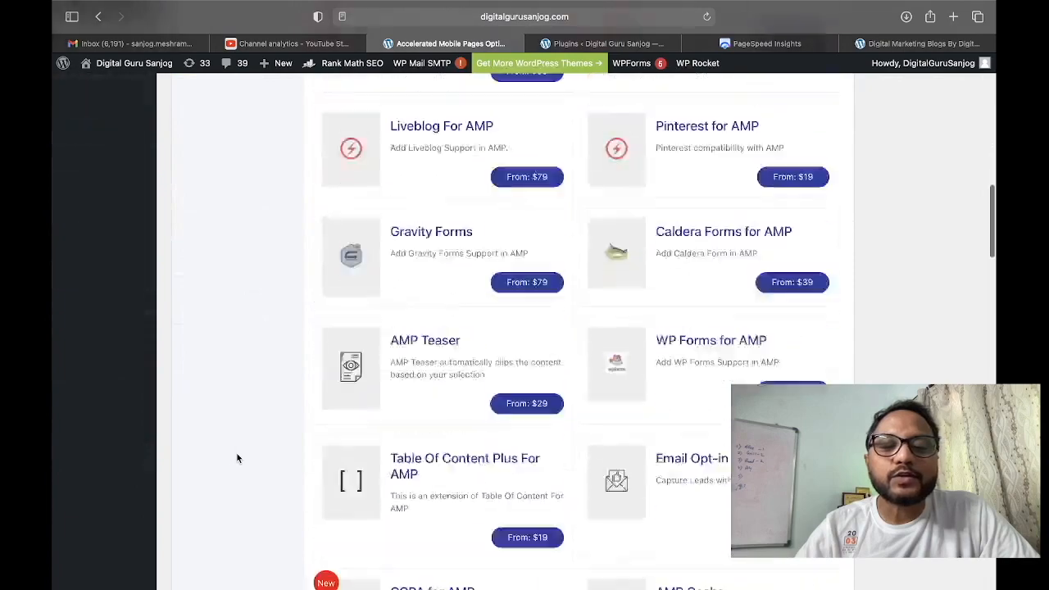
{"action": "scroll", "coordinate": [237, 458], "scroll_direction": "down", "scroll_amount": 15}
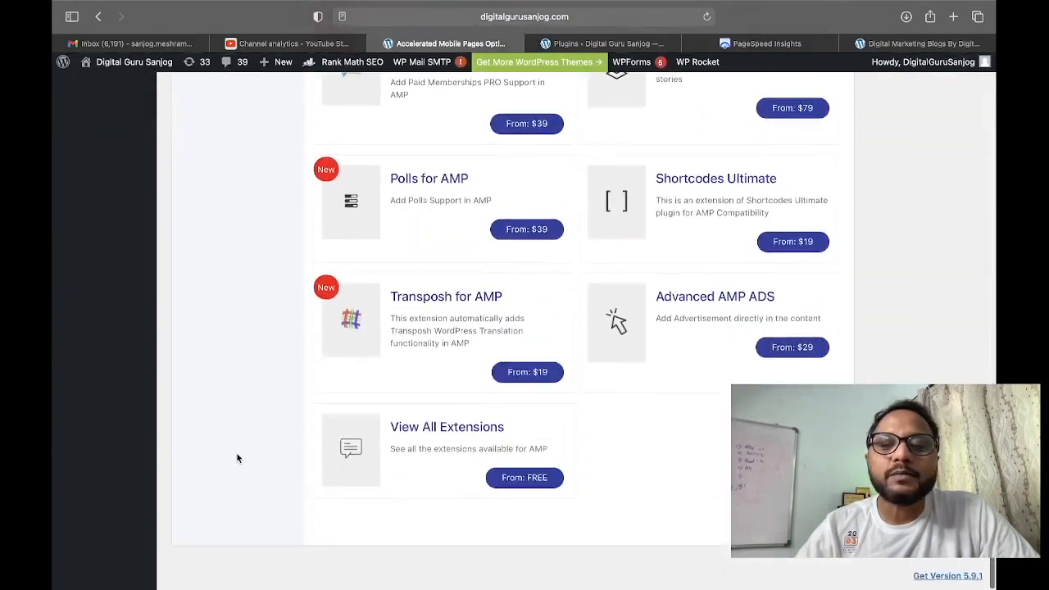
{"action": "scroll", "coordinate": [277, 420], "scroll_direction": "up", "scroll_amount": 20}
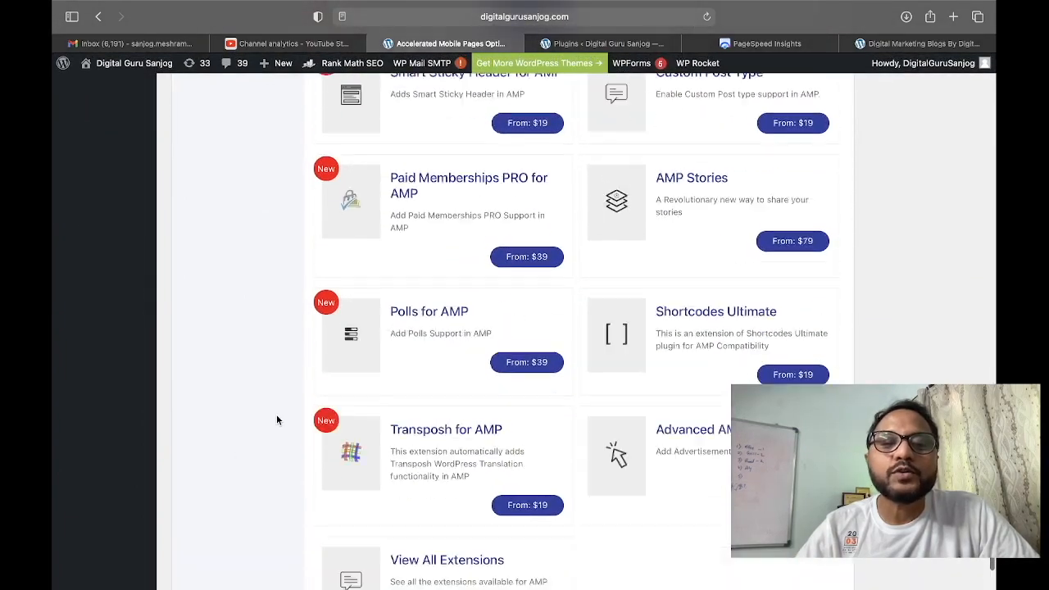
{"action": "scroll", "coordinate": [276, 420], "scroll_direction": "up", "scroll_amount": 10}
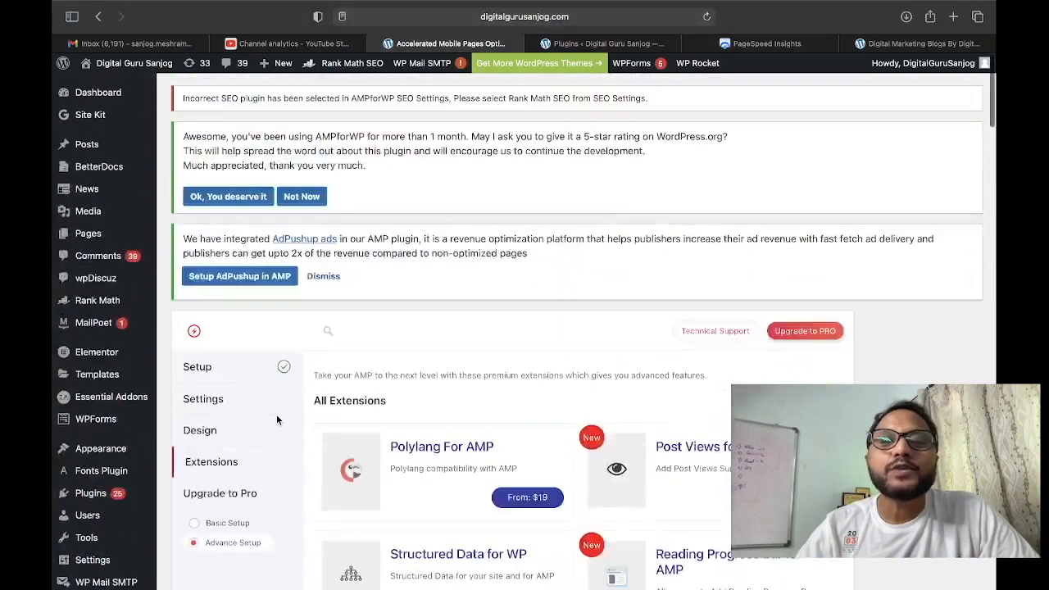
Open the AMP Settings page and review the logo resize and AMP Support options.
{"action": "scroll", "coordinate": [276, 420], "scroll_direction": "down", "scroll_amount": 5}
{"action": "mouse_move", "coordinate": [139, 464]}
{"action": "scroll", "coordinate": [241, 327], "scroll_direction": "down", "scroll_amount": 5}
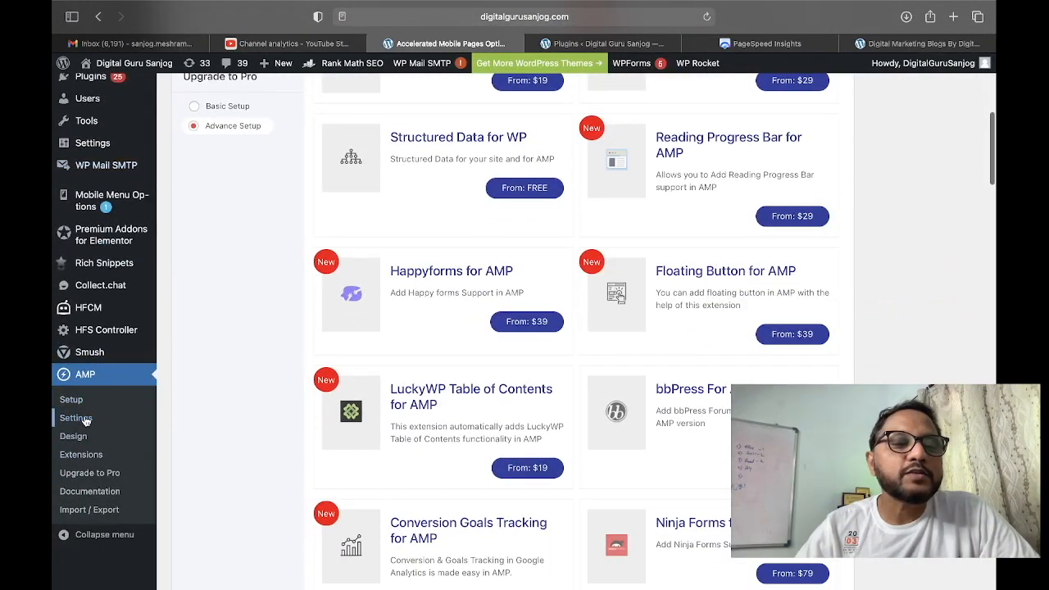
{"action": "left_click", "coordinate": [75, 418]}
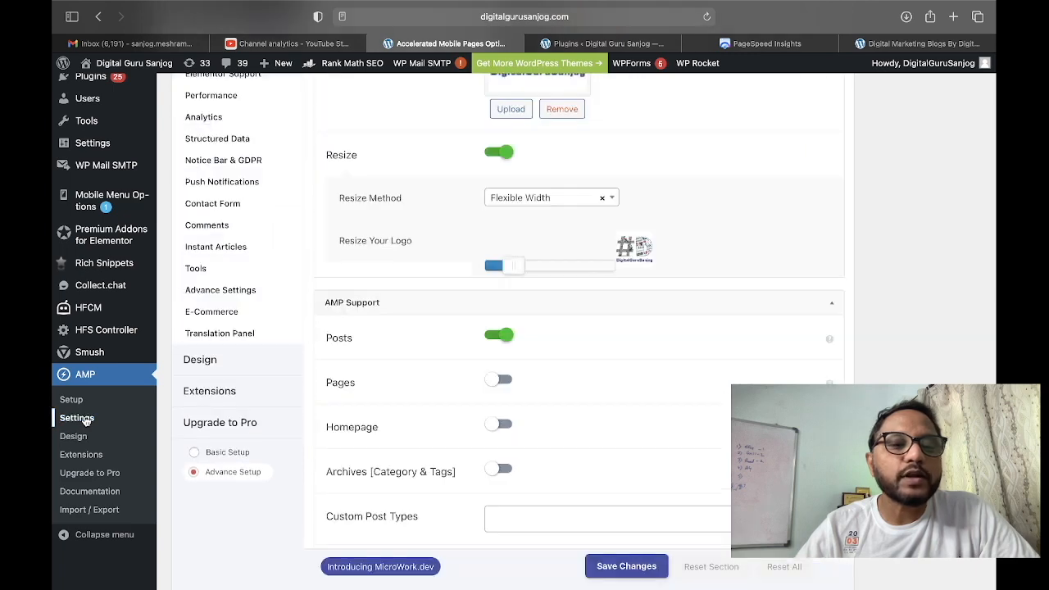
{"action": "scroll", "coordinate": [289, 456], "scroll_direction": "down", "scroll_amount": 2}
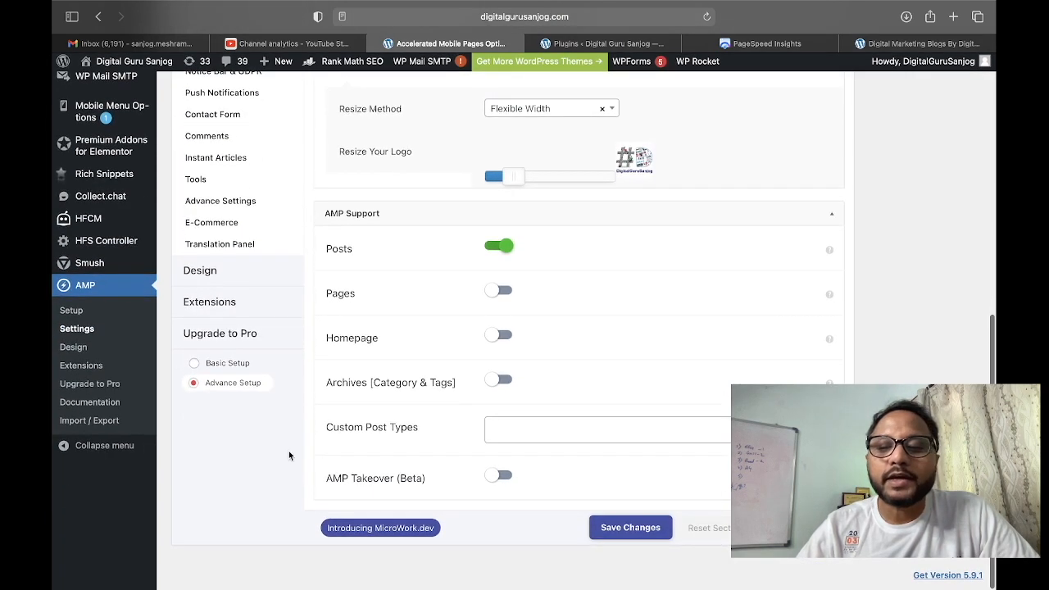
{"action": "scroll", "coordinate": [290, 456], "scroll_direction": "up", "scroll_amount": 5}
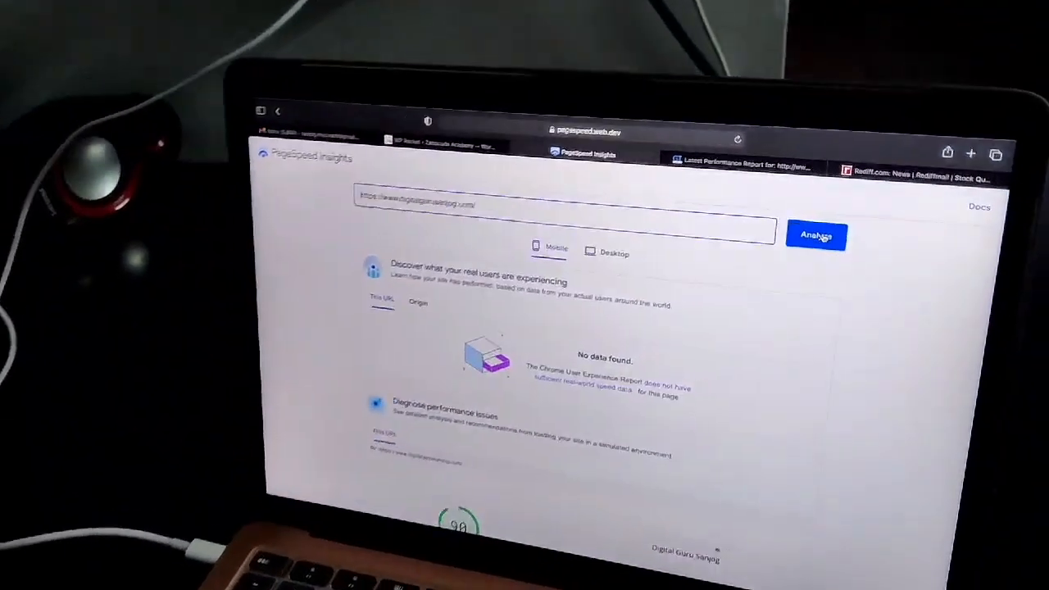
{"action": "left_click", "coordinate": [779, 293]}
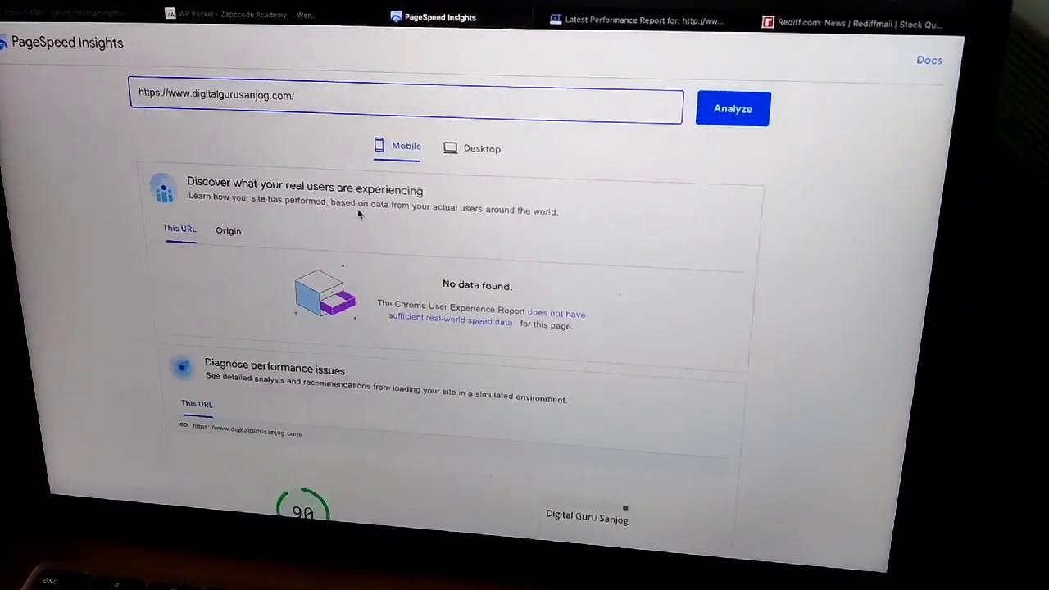
{"action": "scroll", "coordinate": [358, 216], "scroll_direction": "down", "scroll_amount": 5}
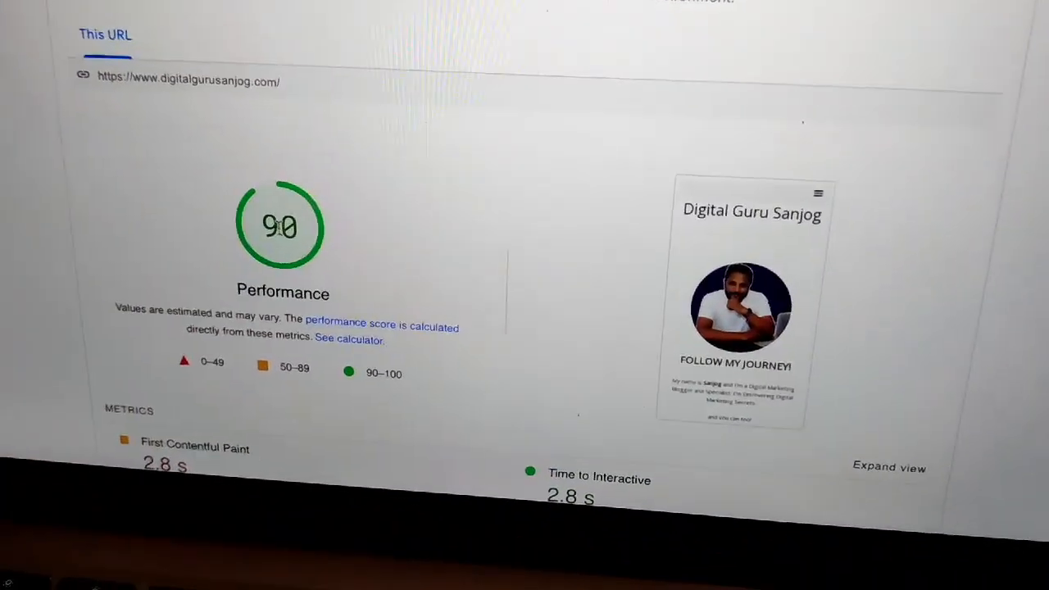
{"action": "scroll", "coordinate": [270, 213], "scroll_direction": "up", "scroll_amount": 5}
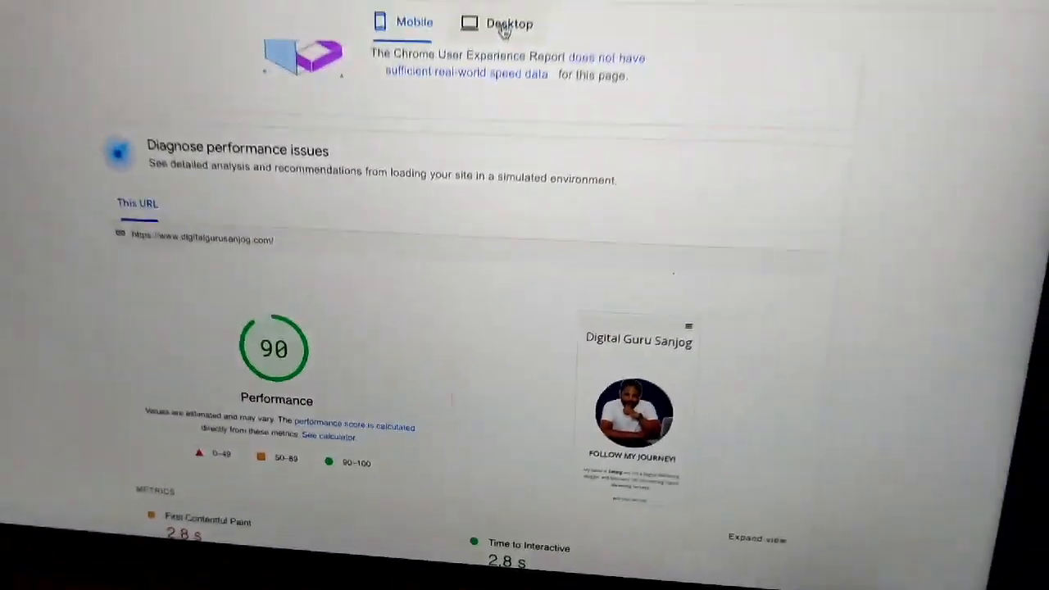
{"action": "left_click", "coordinate": [480, 82]}
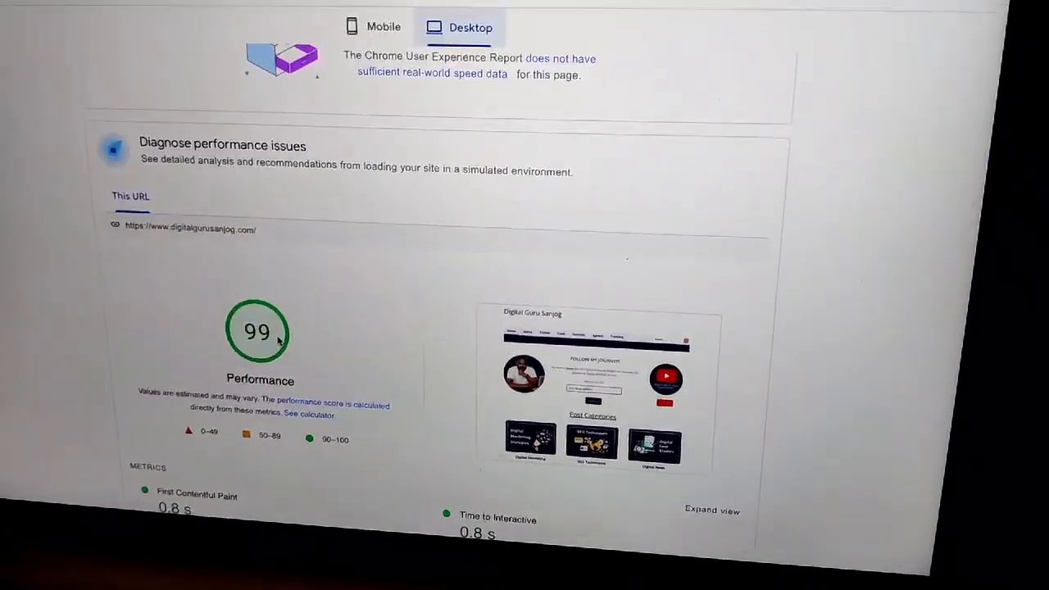
{"action": "left_click", "coordinate": [379, 42]}
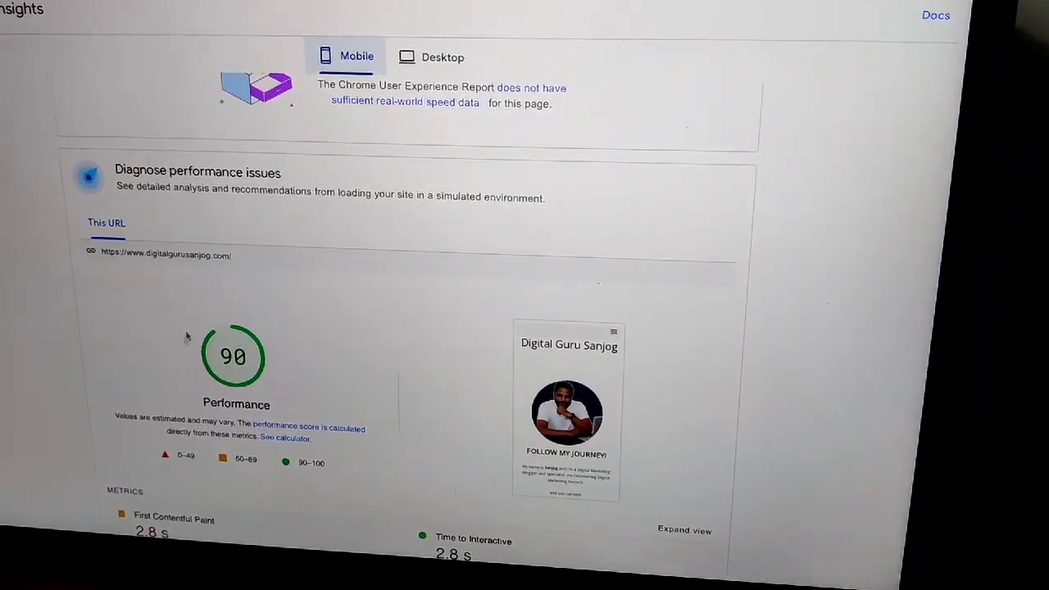